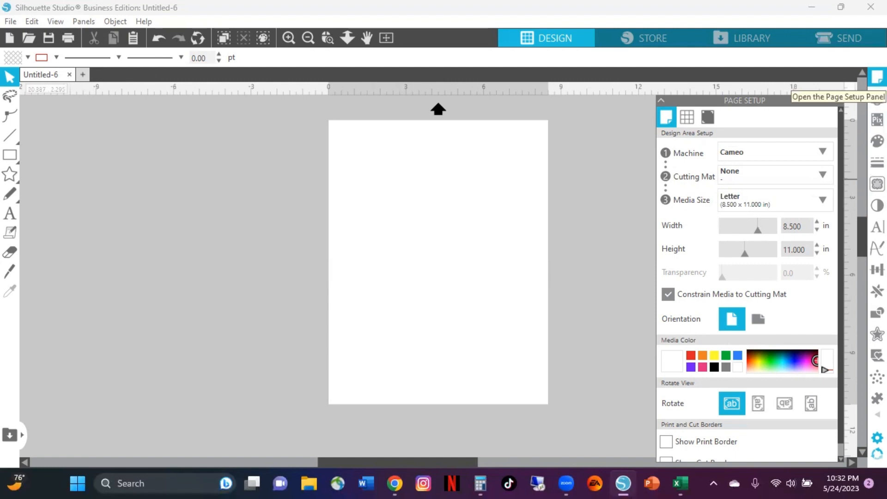
- Set the page's media size to Letter (8.500 x 11.000 in)
{"action": "left_click", "coordinate": [823, 206]}
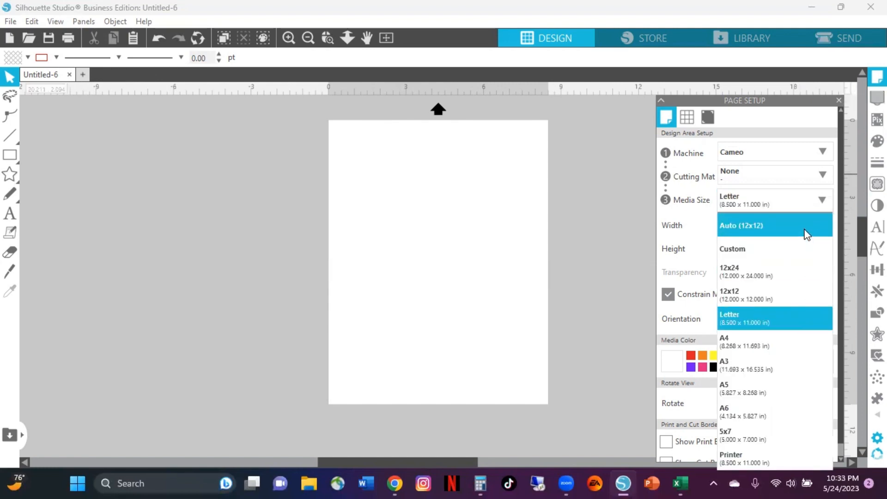
{"action": "left_click", "coordinate": [837, 285]}
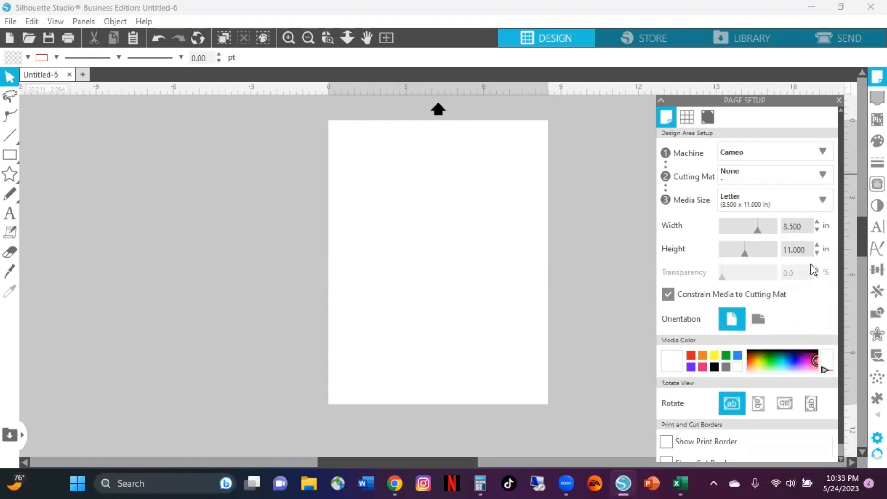
{"action": "left_click", "coordinate": [820, 204]}
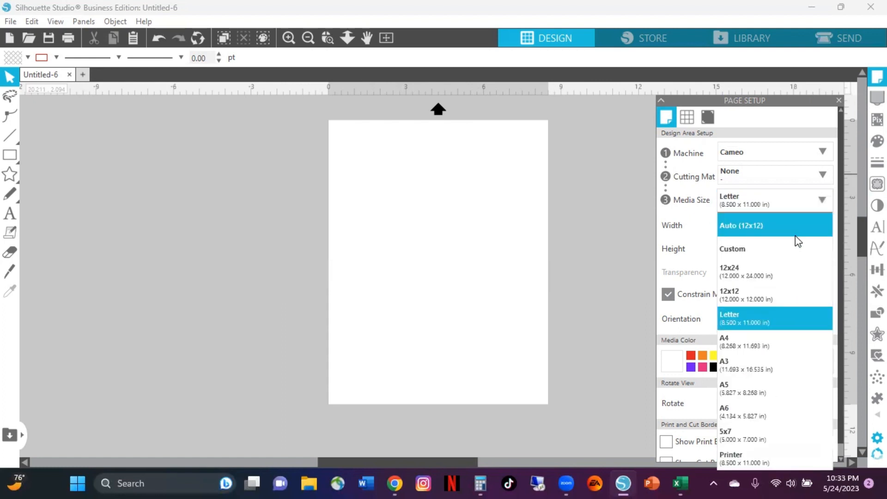
{"action": "left_click", "coordinate": [781, 323]}
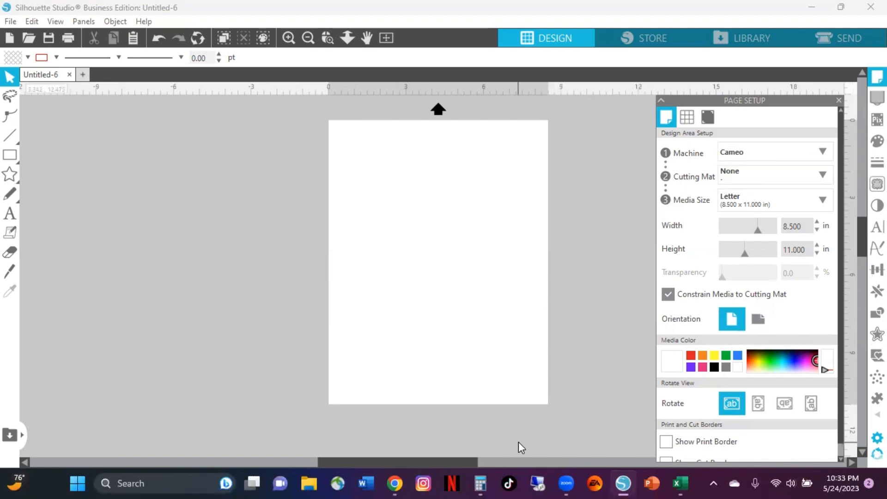
- Switch to Chrome and examine the Princess Jasmine cross stitch pattern page, including its grid size, design area and colour details
{"action": "left_click", "coordinate": [392, 484]}
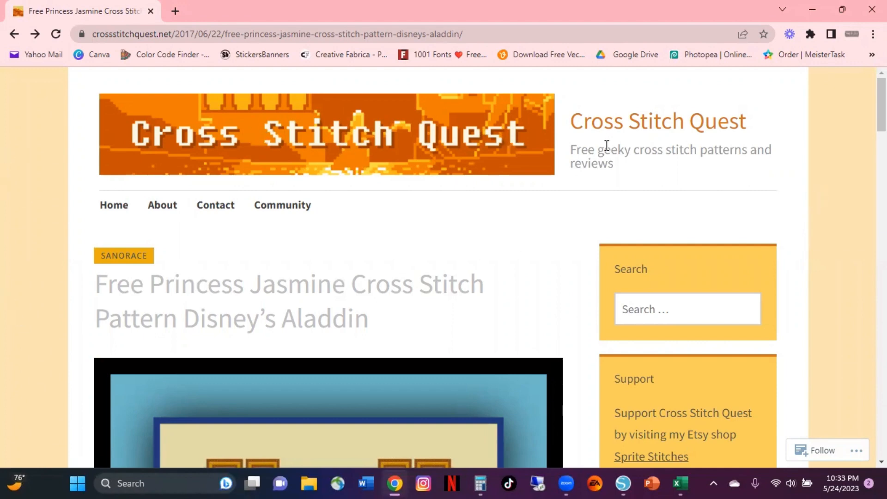
{"action": "scroll", "coordinate": [477, 214], "scroll_direction": "down", "scroll_amount": 4}
{"action": "scroll", "coordinate": [430, 309], "scroll_direction": "down", "scroll_amount": 3}
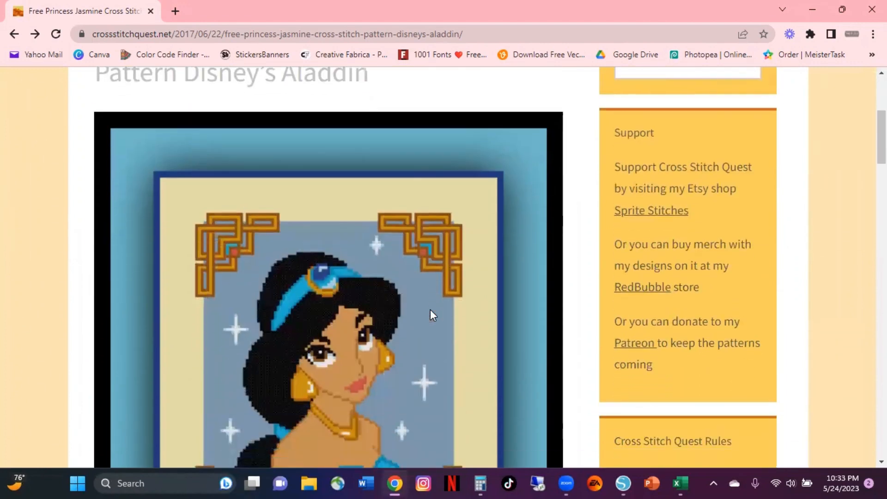
{"action": "scroll", "coordinate": [242, 300], "scroll_direction": "up", "scroll_amount": 6}
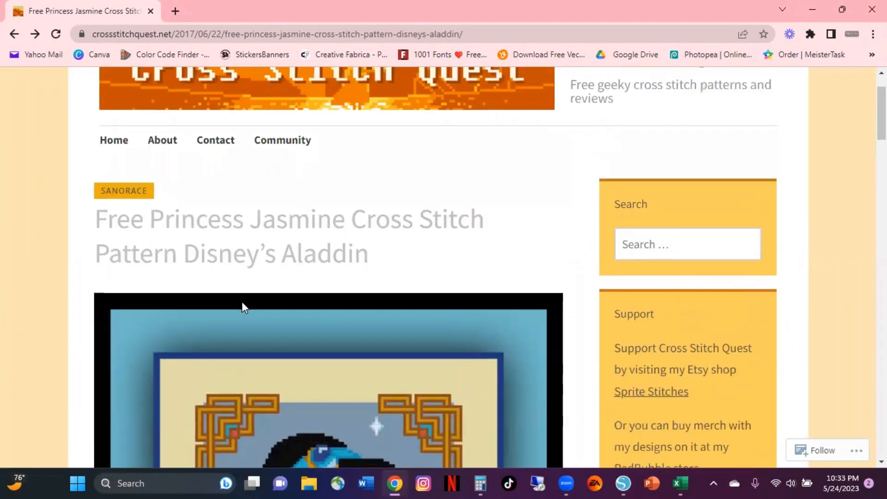
{"action": "scroll", "coordinate": [244, 307], "scroll_direction": "up", "scroll_amount": 2}
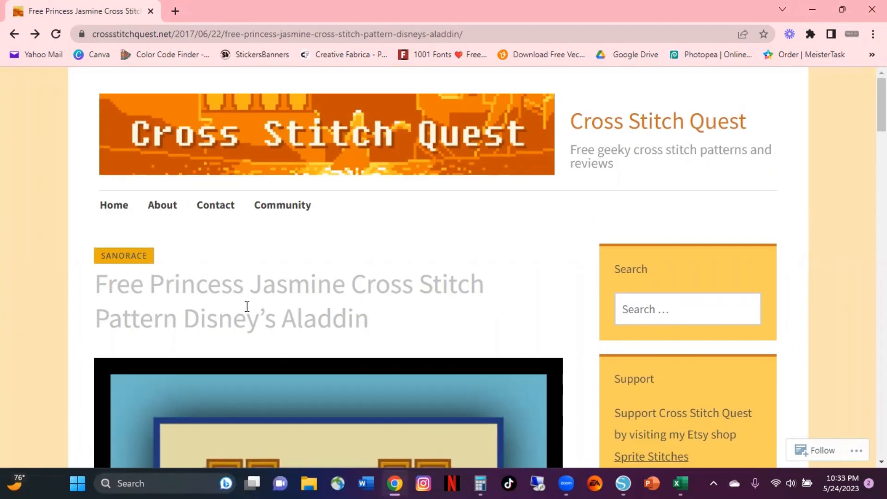
{"action": "scroll", "coordinate": [247, 306], "scroll_direction": "down", "scroll_amount": 1}
{"action": "scroll", "coordinate": [247, 306], "scroll_direction": "down", "scroll_amount": 8}
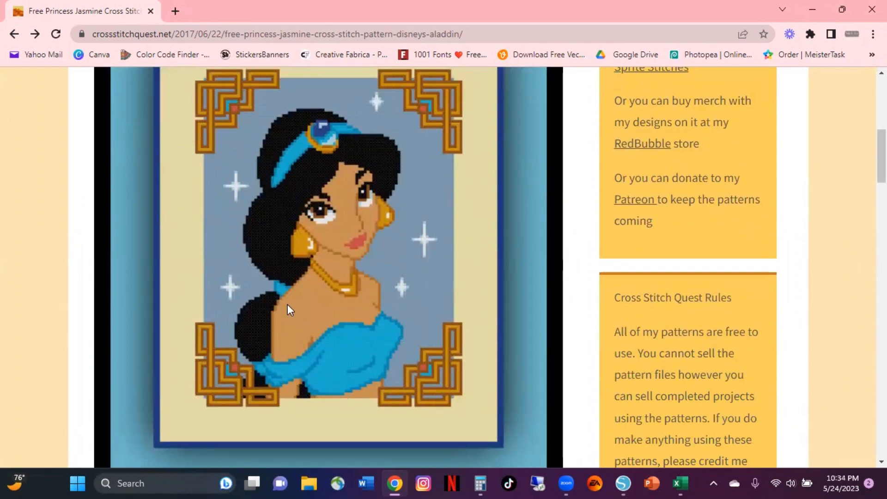
{"action": "scroll", "coordinate": [287, 304], "scroll_direction": "down", "scroll_amount": 7}
{"action": "scroll", "coordinate": [289, 310], "scroll_direction": "down", "scroll_amount": 4}
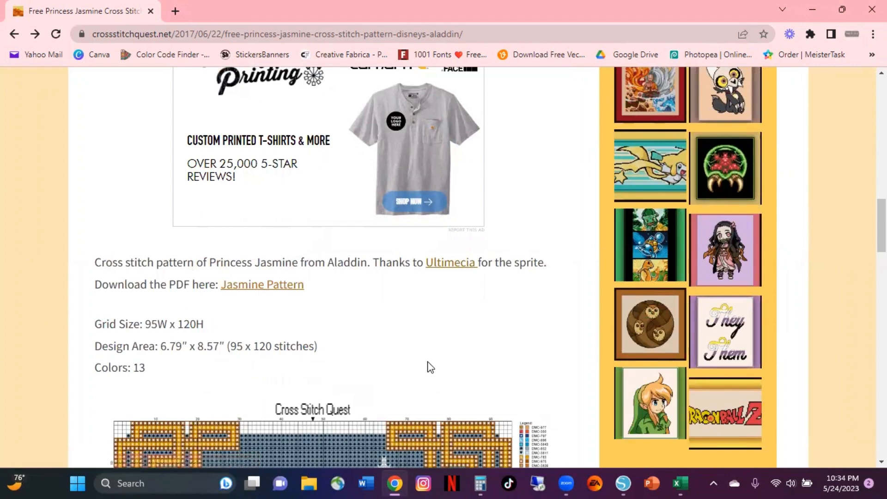
{"action": "scroll", "coordinate": [430, 367], "scroll_direction": "down", "scroll_amount": 4}
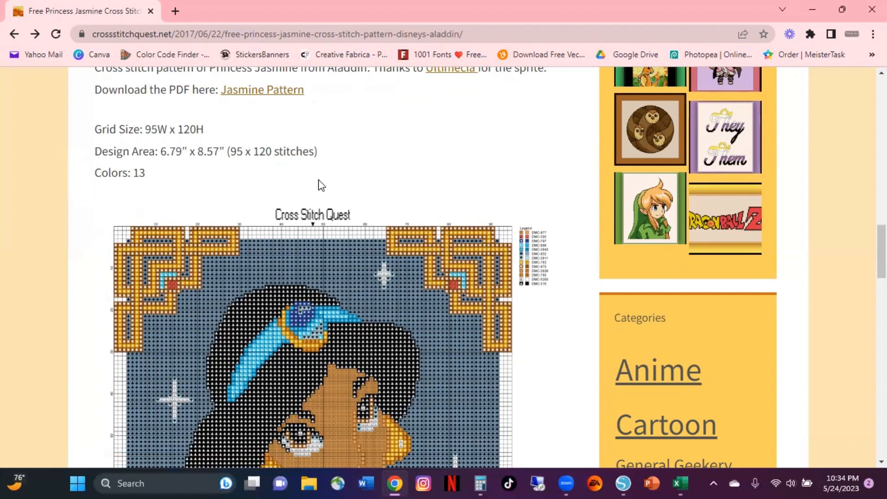
- Divide the pattern's 95-stitch width by 8 in Calculator, closing the calculator when done
{"action": "left_click", "coordinate": [476, 481]}
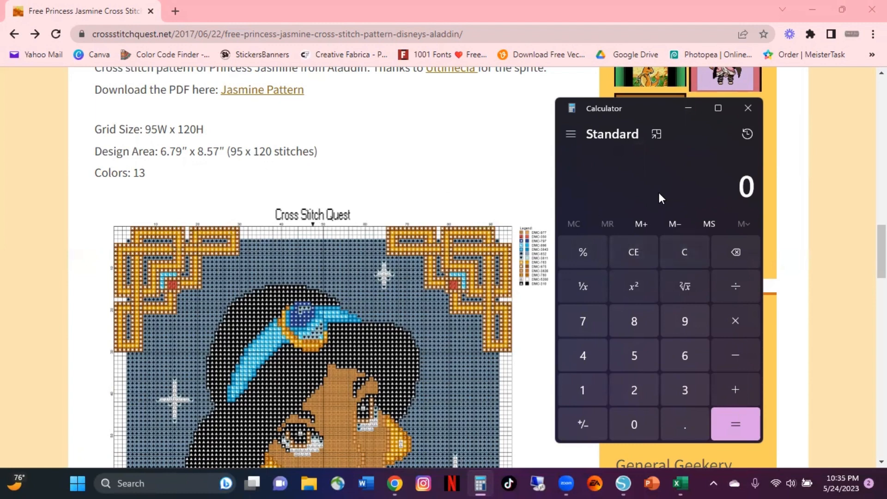
{"action": "key", "text": "9"}
{"action": "key", "text": "5"}
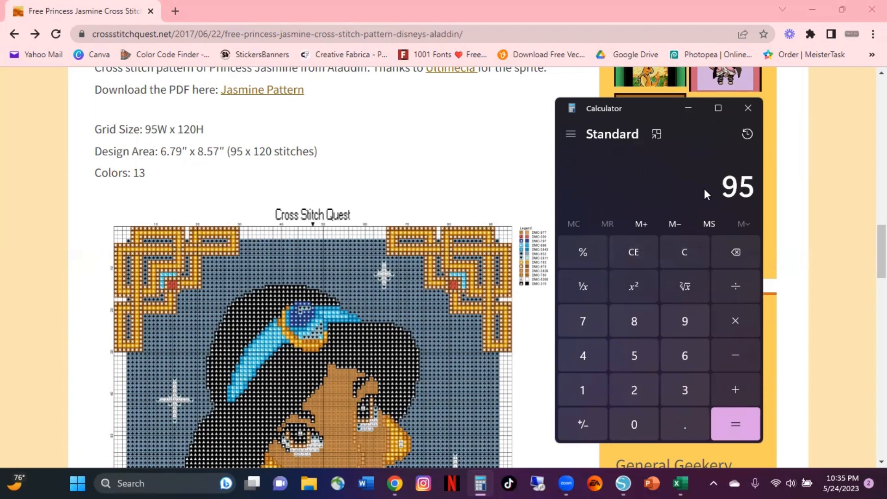
{"action": "key", "text": "slash"}
{"action": "key", "text": "8"}
{"action": "key", "text": "Return"}
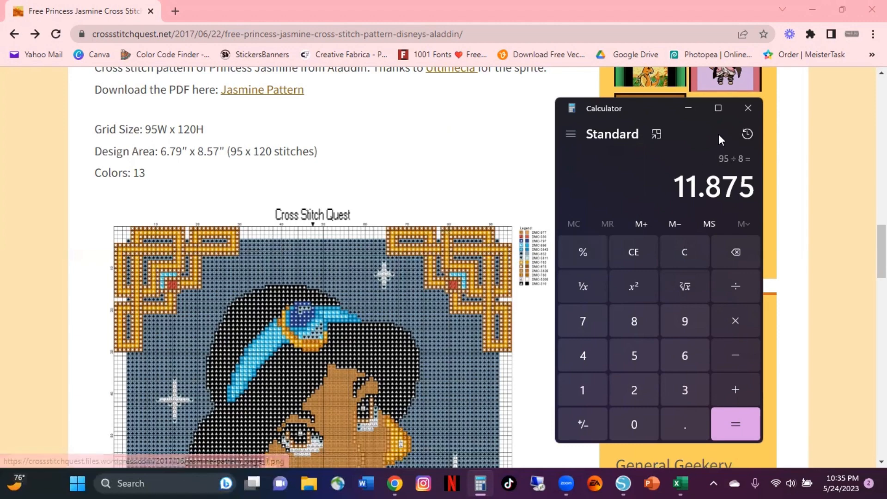
{"action": "left_click", "coordinate": [748, 108]}
- Switch back to Silhouette Studio, close the page settings and choose jasmine-pattern from Downloads to merge into the blank design
{"action": "scroll", "coordinate": [451, 200], "scroll_direction": "down", "scroll_amount": 4}
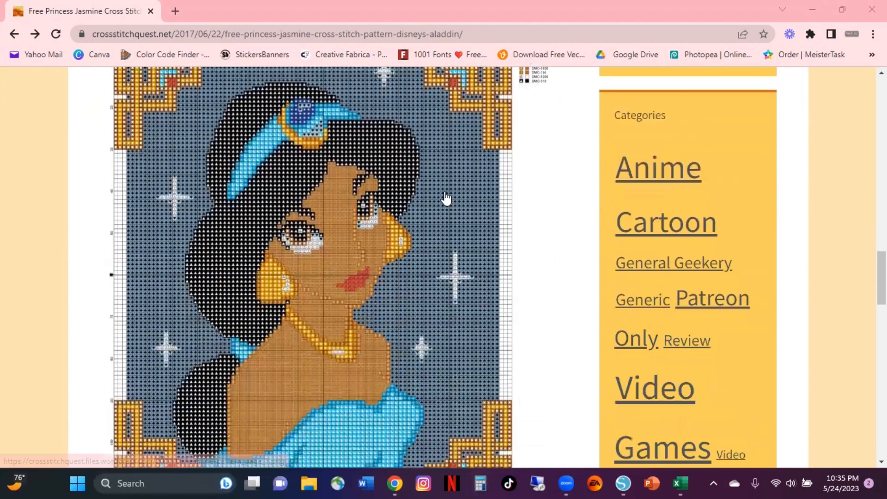
{"action": "scroll", "coordinate": [446, 199], "scroll_direction": "down", "scroll_amount": 5}
{"action": "scroll", "coordinate": [447, 198], "scroll_direction": "up", "scroll_amount": 10}
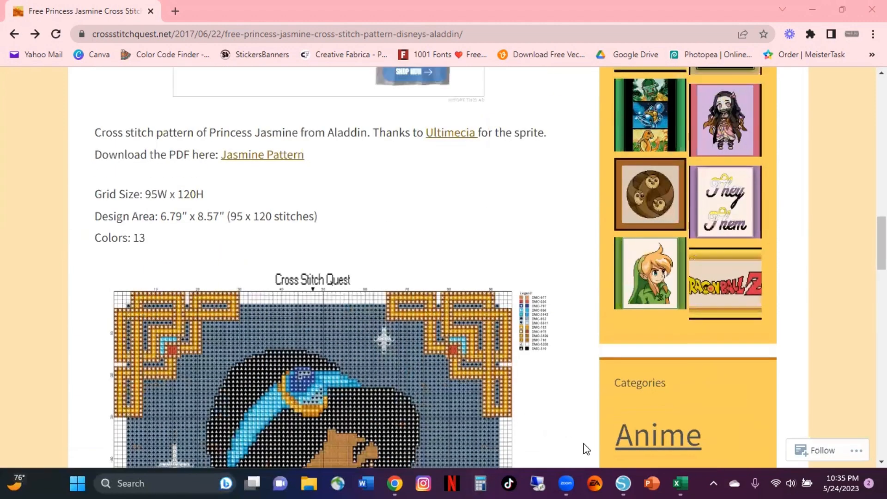
{"action": "left_click", "coordinate": [630, 483]}
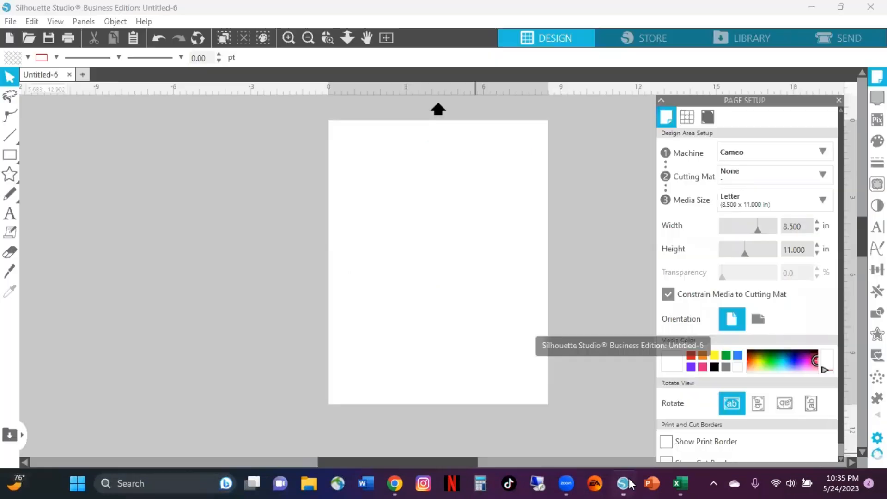
{"action": "left_click", "coordinate": [839, 101]}
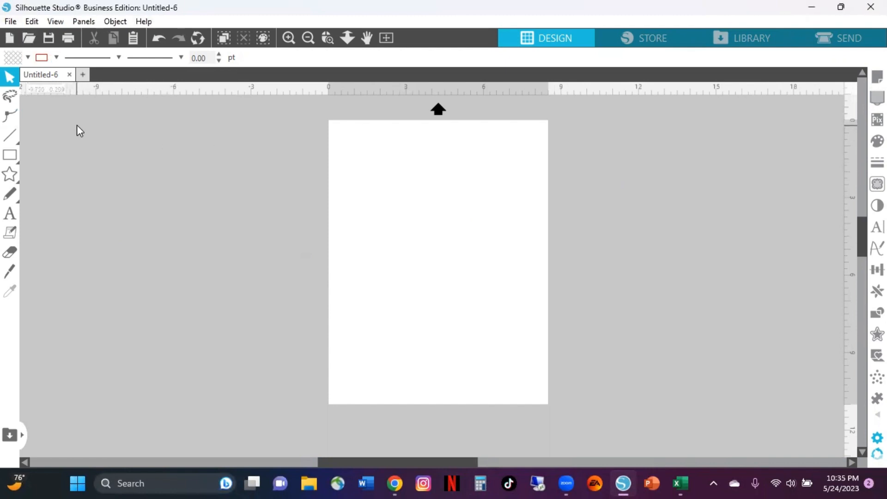
{"action": "left_click", "coordinate": [8, 21]}
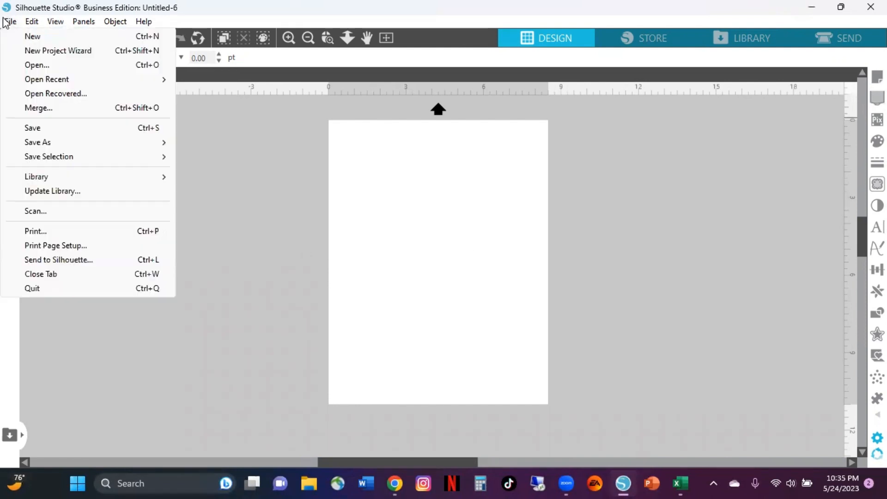
{"action": "left_click", "coordinate": [44, 110]}
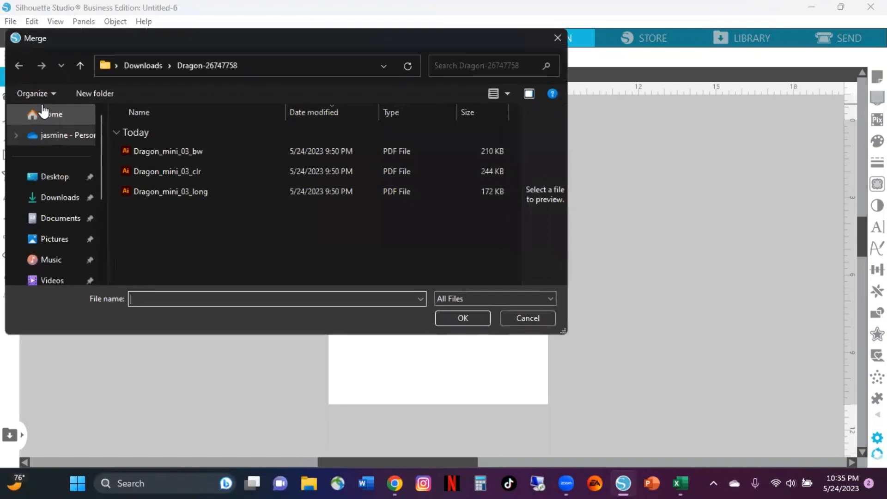
{"action": "left_click", "coordinate": [65, 198]}
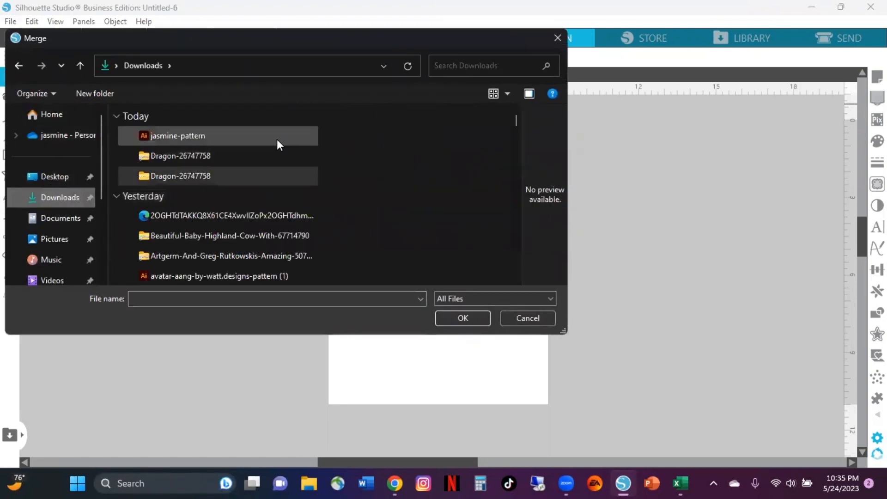
{"action": "left_click", "coordinate": [178, 139]}
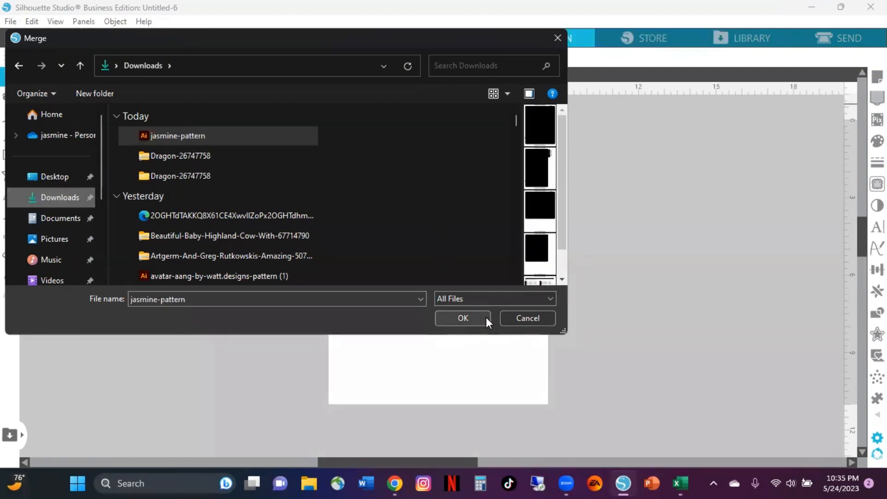
{"action": "left_click", "coordinate": [461, 321]}
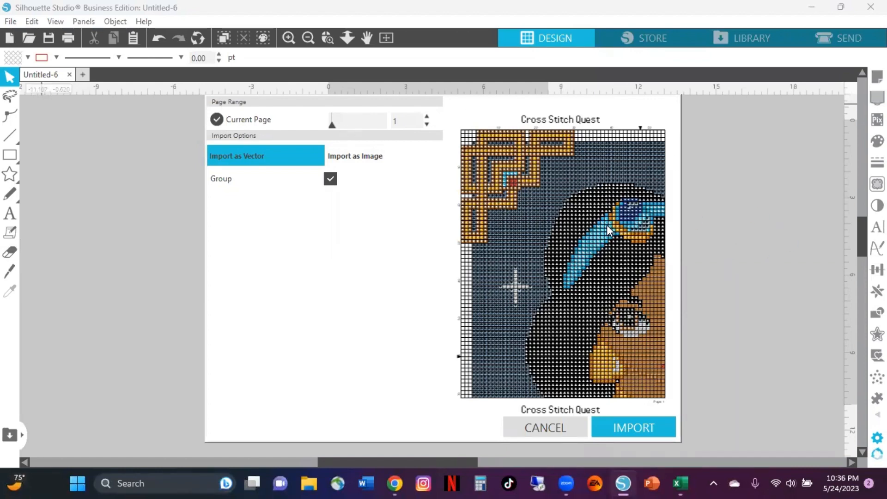
- Preview pages 1 to 5 of the pattern PDF and import page 1 as a grouped vector
{"action": "left_click", "coordinate": [427, 117]}
{"action": "left_click", "coordinate": [427, 117]}
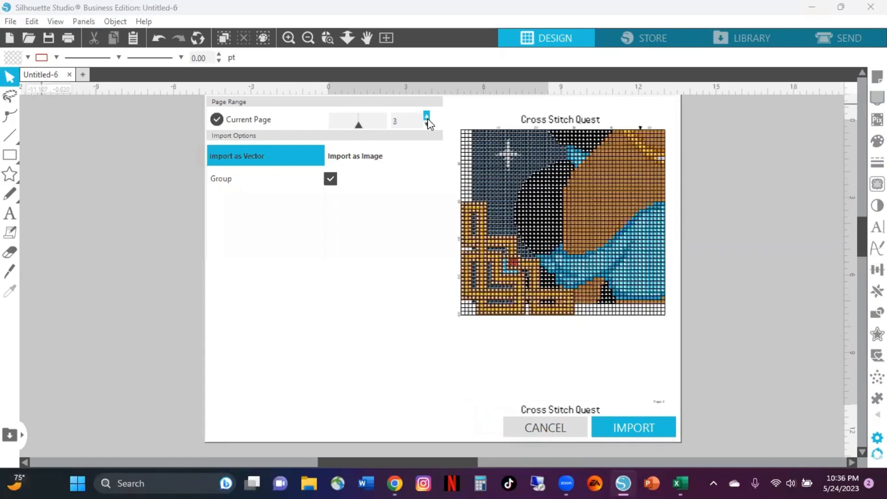
{"action": "left_click", "coordinate": [428, 118]}
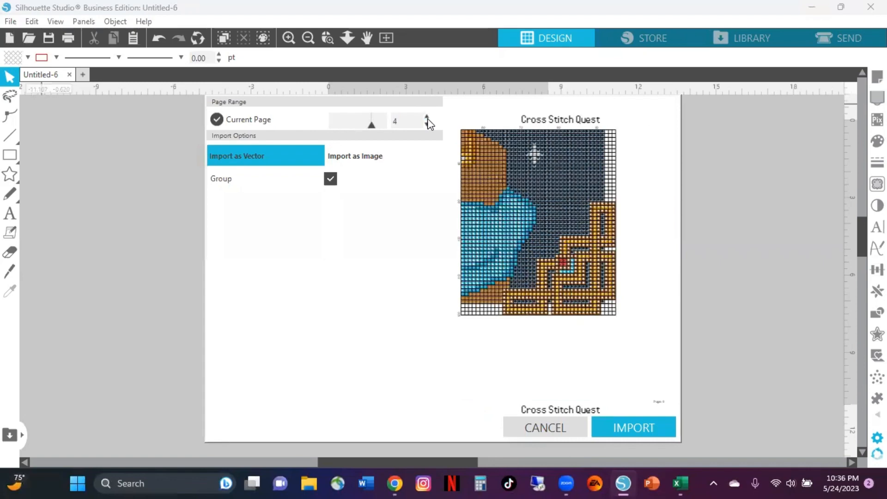
{"action": "left_click", "coordinate": [427, 118]}
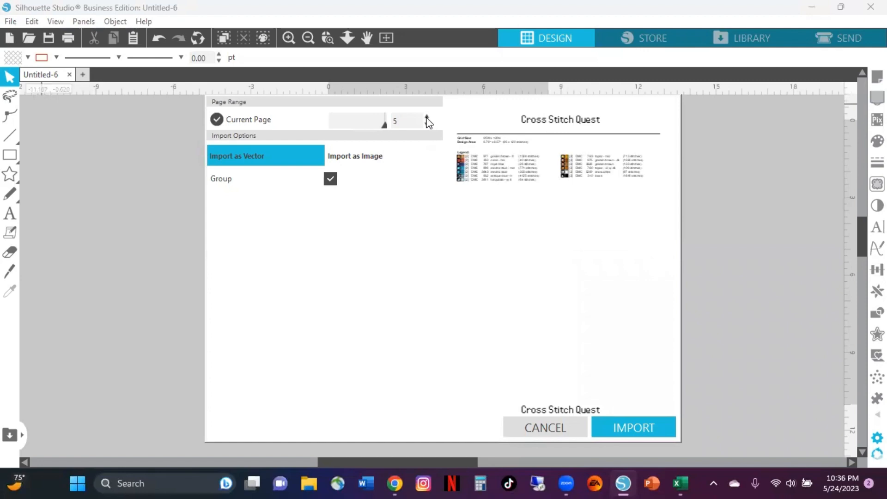
{"action": "left_click", "coordinate": [427, 125]}
{"action": "left_click", "coordinate": [426, 124]}
{"action": "left_click", "coordinate": [427, 125]}
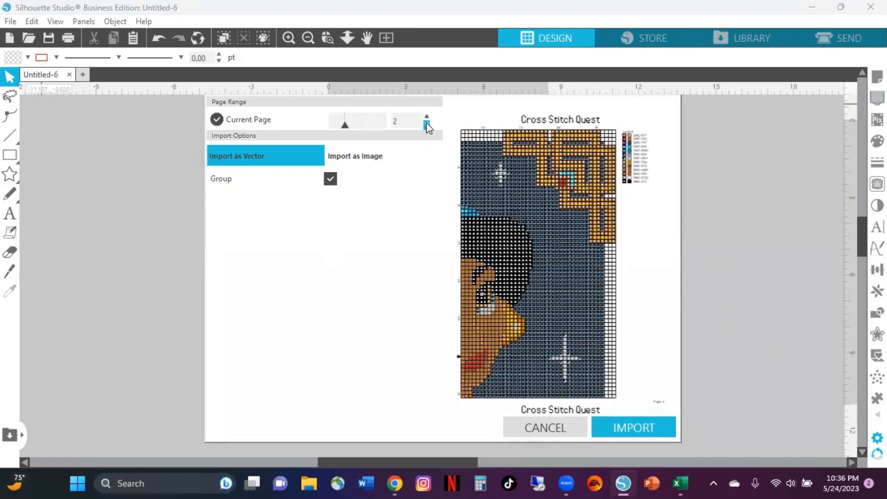
{"action": "left_click", "coordinate": [427, 125]}
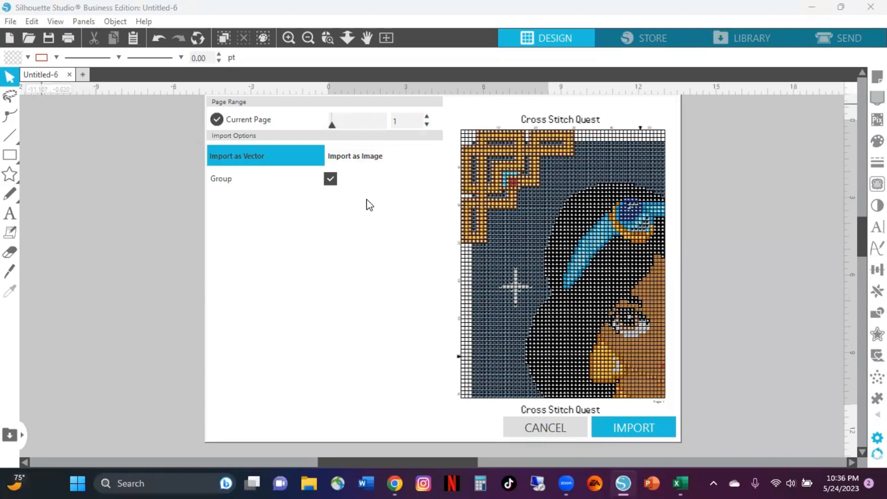
{"action": "left_click", "coordinate": [634, 430]}
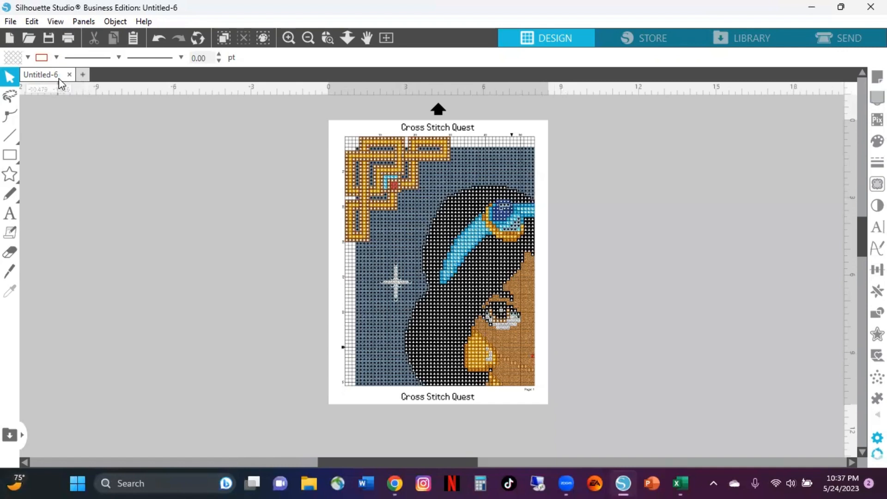
- Create a new document and merge page 2 of jasmine-pattern from Downloads into it as a grouped vector
{"action": "left_click", "coordinate": [83, 75]}
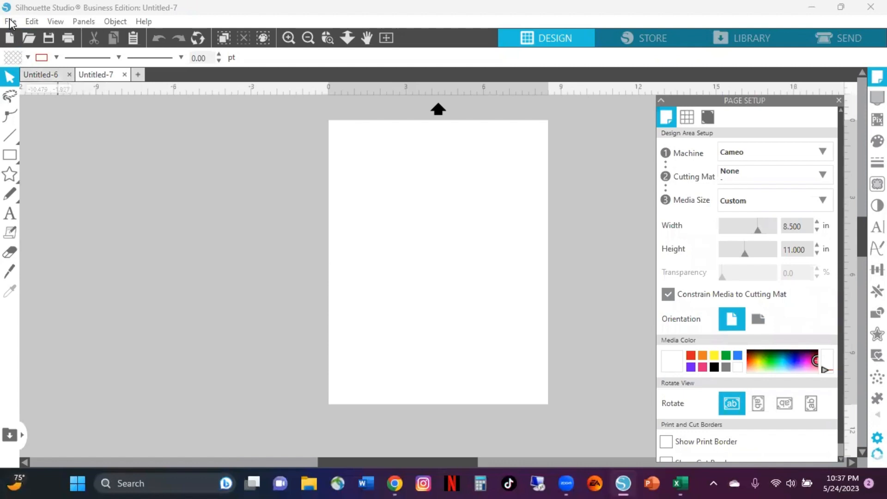
{"action": "left_click", "coordinate": [10, 22]}
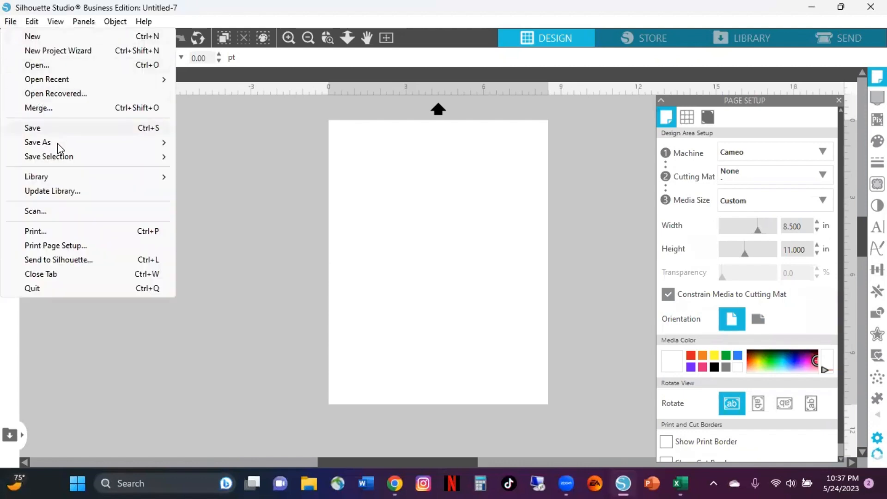
{"action": "left_click", "coordinate": [67, 107]}
{"action": "left_click", "coordinate": [191, 137]}
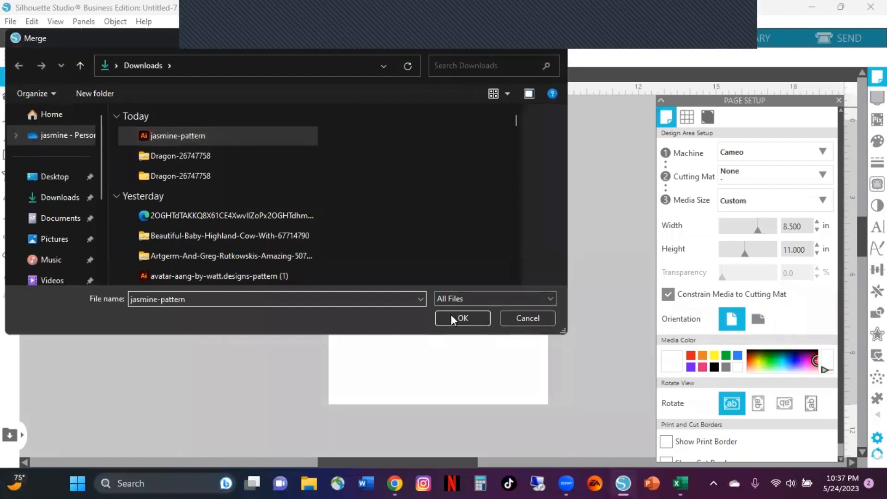
{"action": "left_click", "coordinate": [450, 315]}
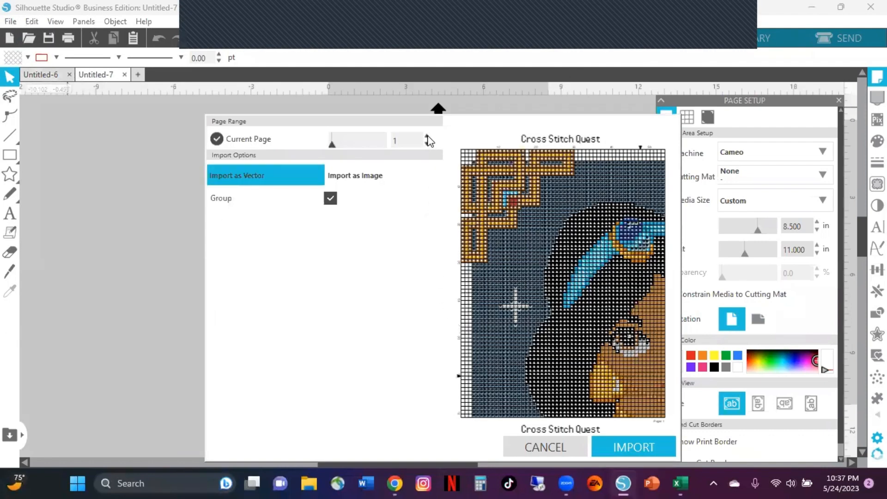
{"action": "left_click", "coordinate": [427, 137]}
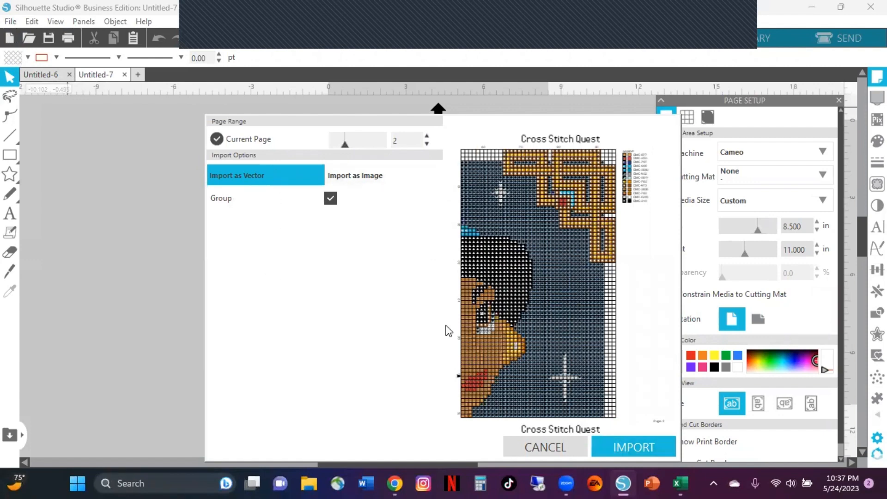
{"action": "left_click", "coordinate": [639, 441]}
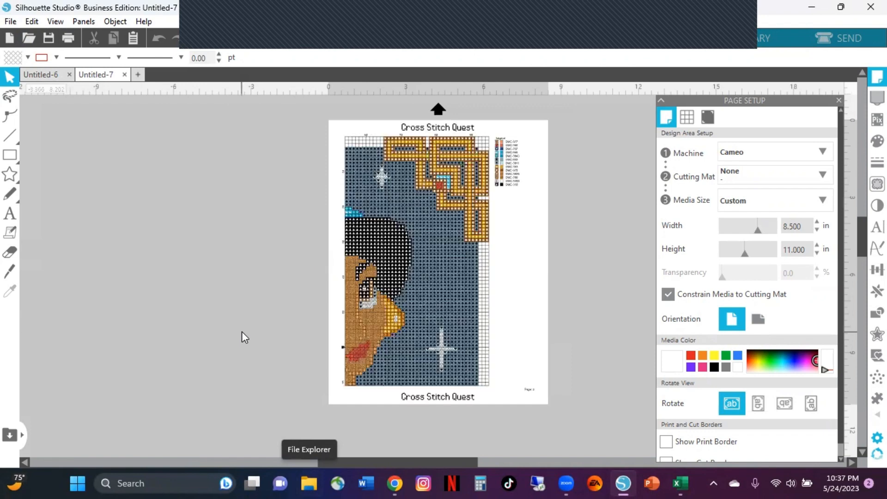
- Create a new document and merge page 3 of jasmine-pattern from Downloads into it as a grouped vector
{"action": "left_click", "coordinate": [137, 75]}
{"action": "left_click", "coordinate": [11, 21]}
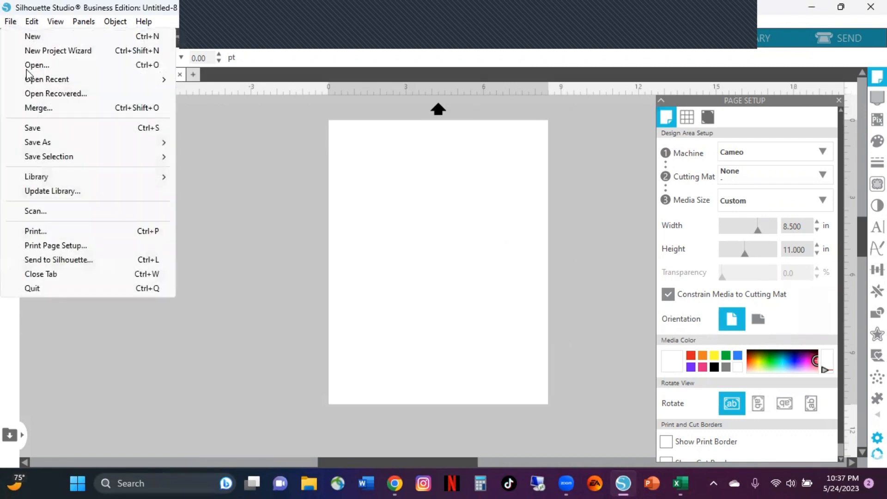
{"action": "left_click", "coordinate": [38, 107]}
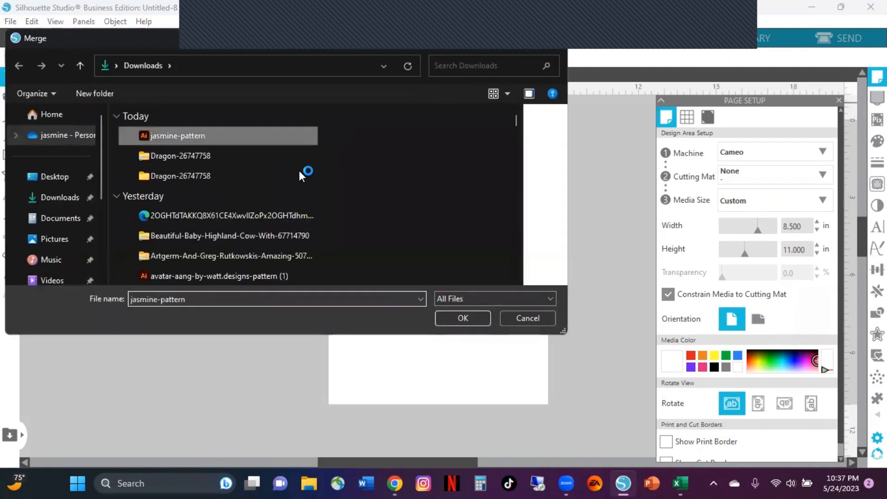
{"action": "left_click", "coordinate": [461, 321]}
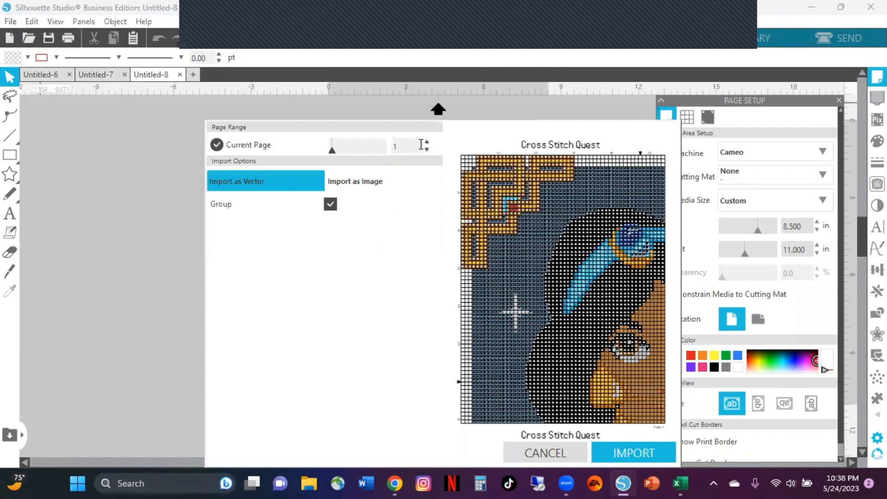
{"action": "left_click", "coordinate": [427, 142]}
{"action": "left_click", "coordinate": [427, 142]}
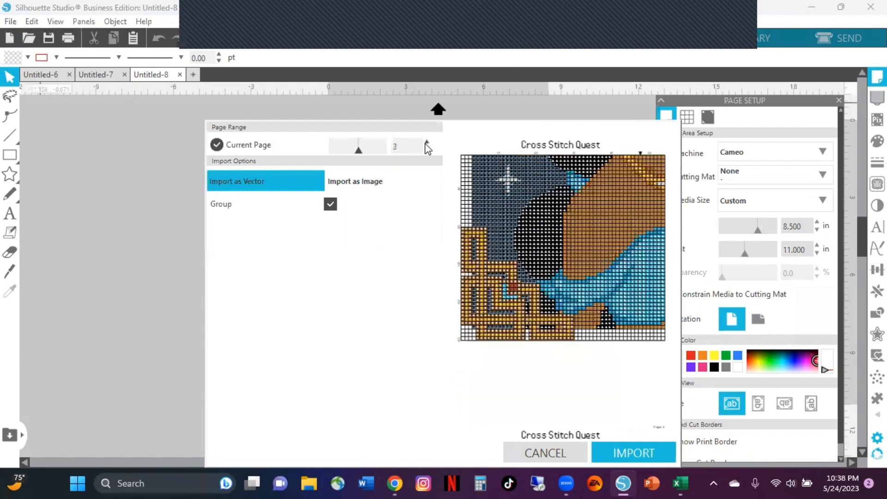
{"action": "left_click", "coordinate": [613, 455]}
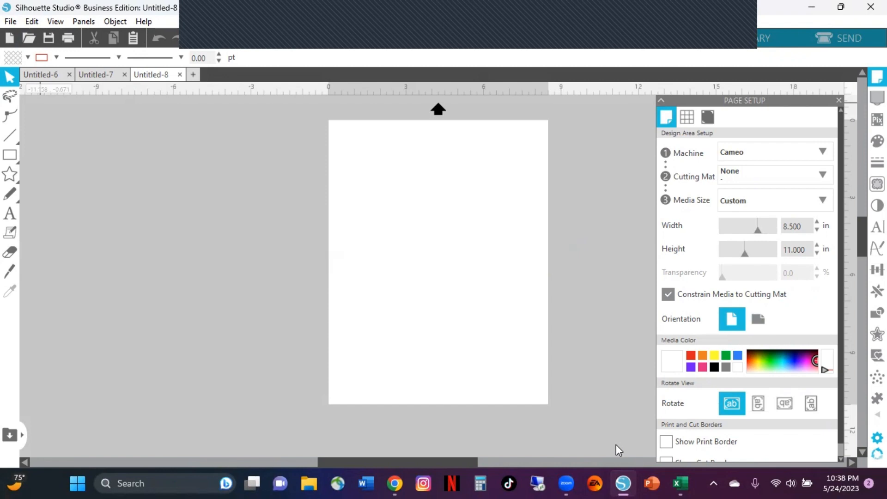
- Create another new document and merge page 4 of jasmine-pattern into it as a grouped vector
{"action": "left_click", "coordinate": [194, 76]}
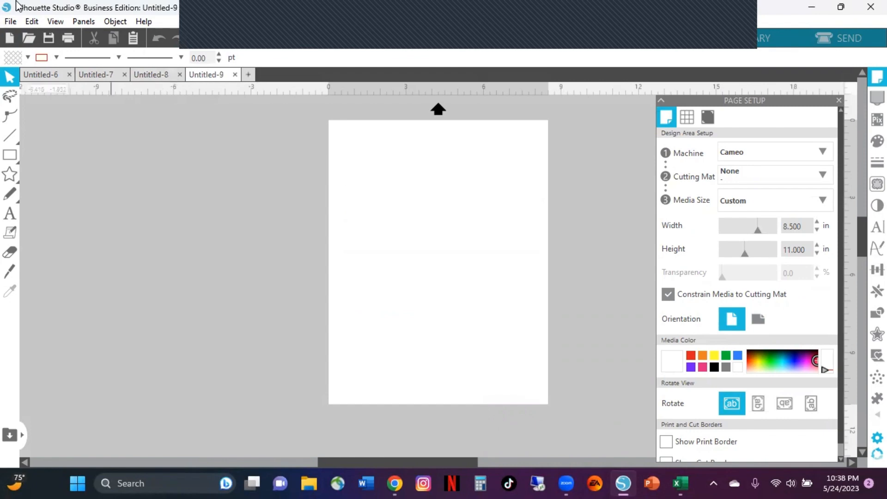
{"action": "left_click", "coordinate": [9, 22]}
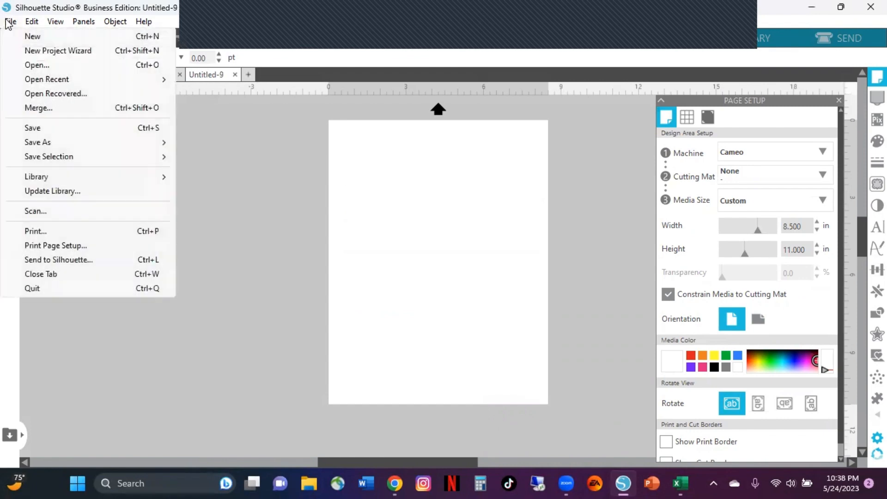
{"action": "left_click", "coordinate": [27, 107]}
{"action": "left_click", "coordinate": [161, 136]}
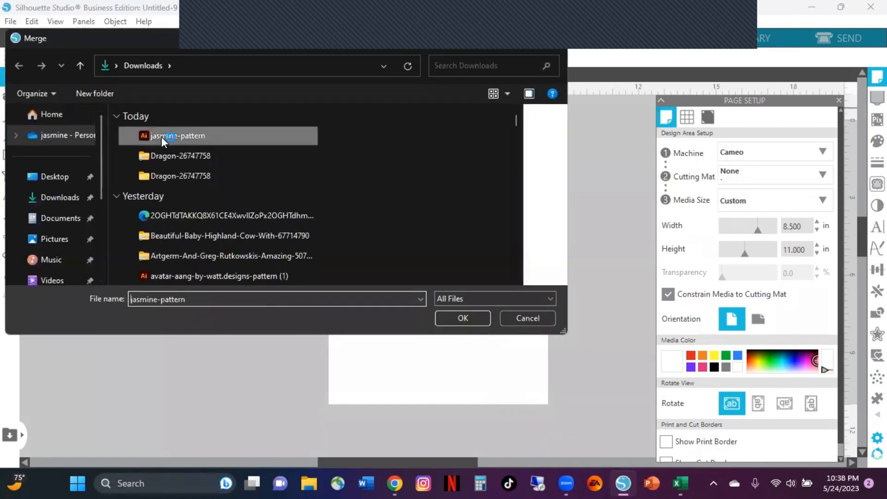
{"action": "left_click", "coordinate": [477, 321]}
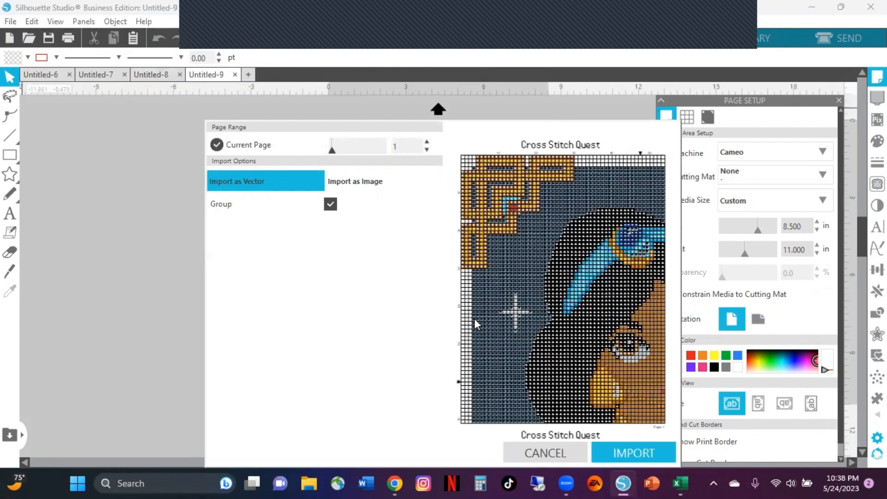
{"action": "left_click", "coordinate": [427, 142]}
{"action": "left_click", "coordinate": [427, 142]}
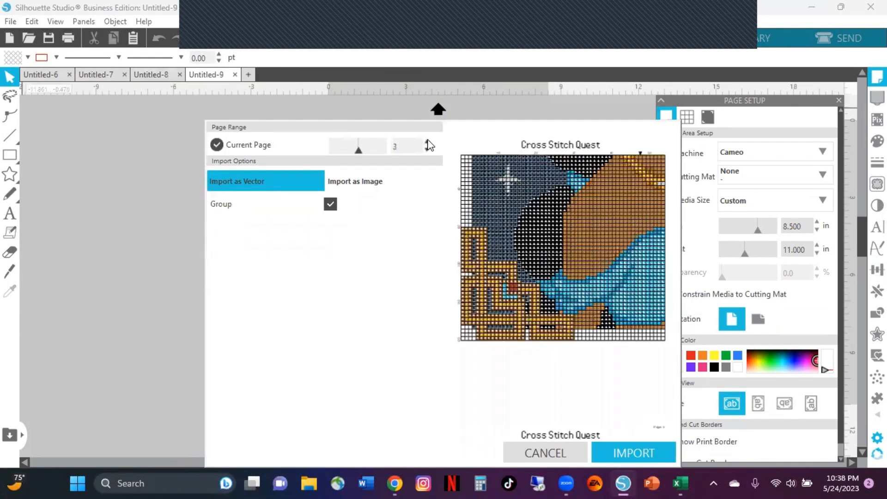
{"action": "left_click", "coordinate": [427, 141]}
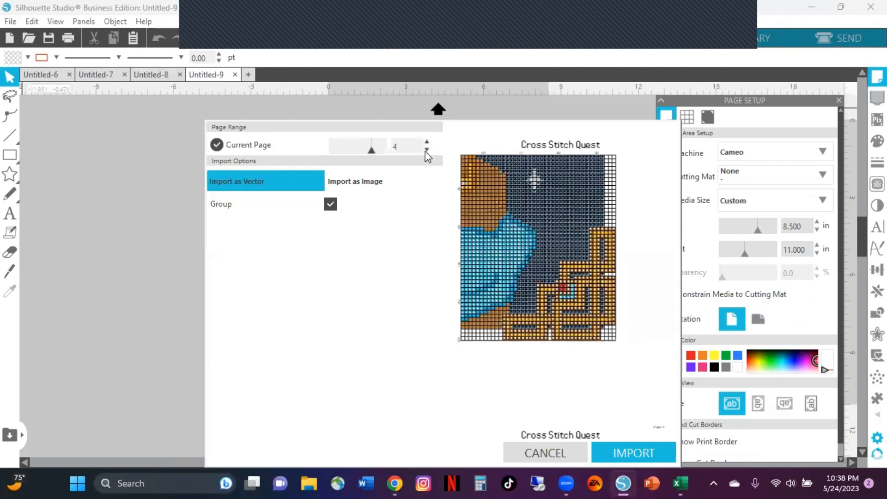
{"action": "left_click", "coordinate": [631, 454]}
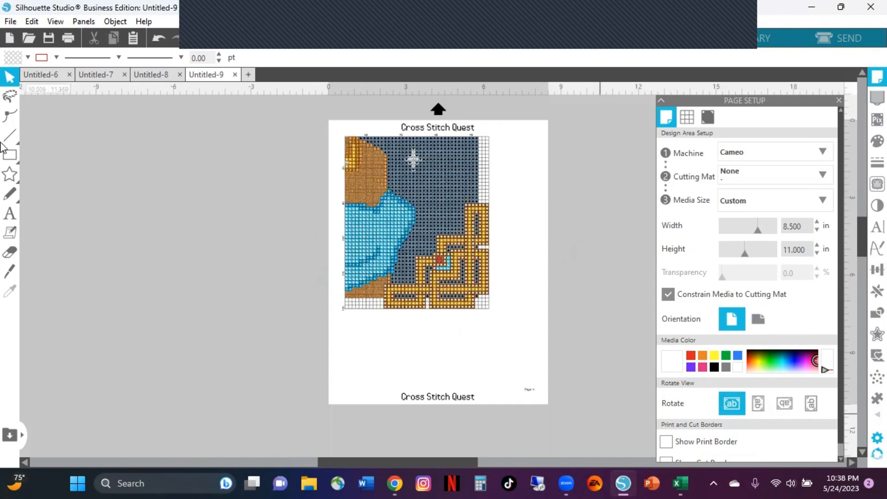
- Return to the Untitled-6 document holding page 1 and ungroup the imported pattern, leaving nothing selected
{"action": "left_click", "coordinate": [39, 77]}
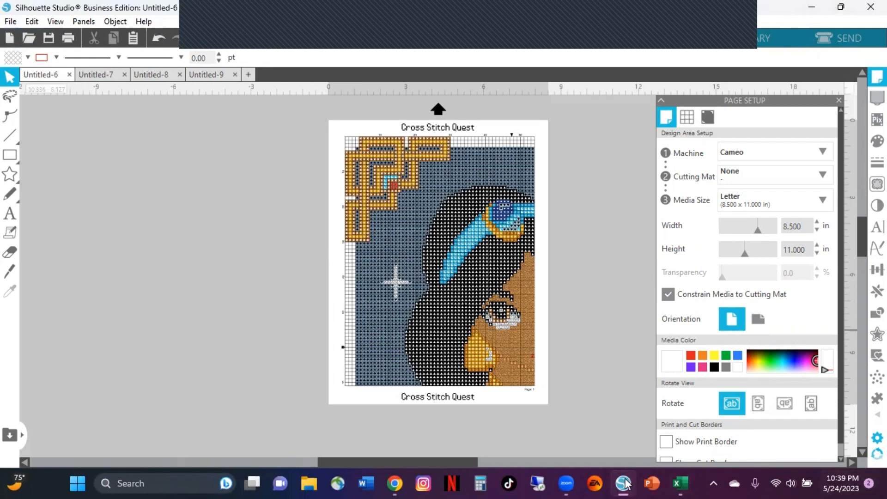
{"action": "left_click", "coordinate": [738, 1]}
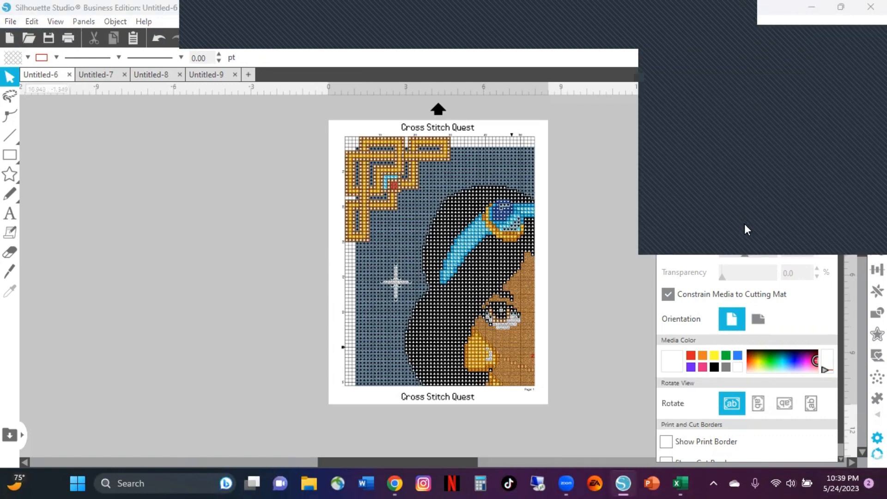
{"action": "left_click", "coordinate": [753, 46]}
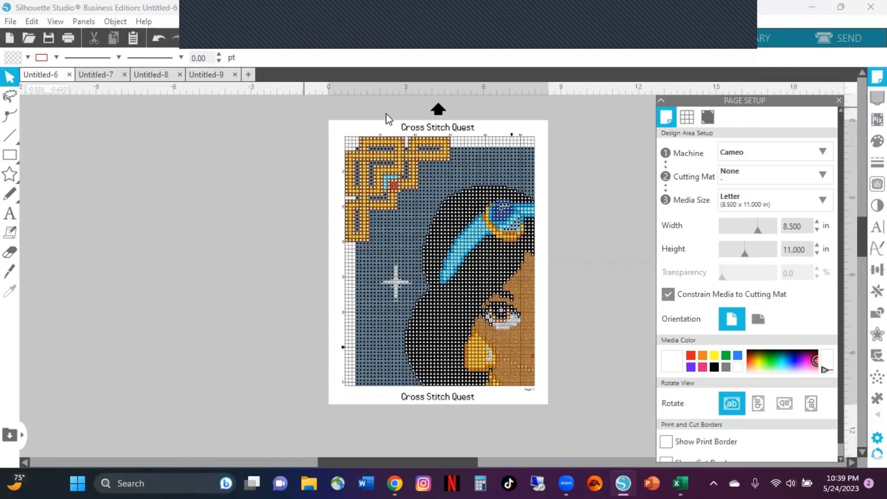
{"action": "left_click", "coordinate": [287, 37]}
{"action": "left_click", "coordinate": [288, 37]}
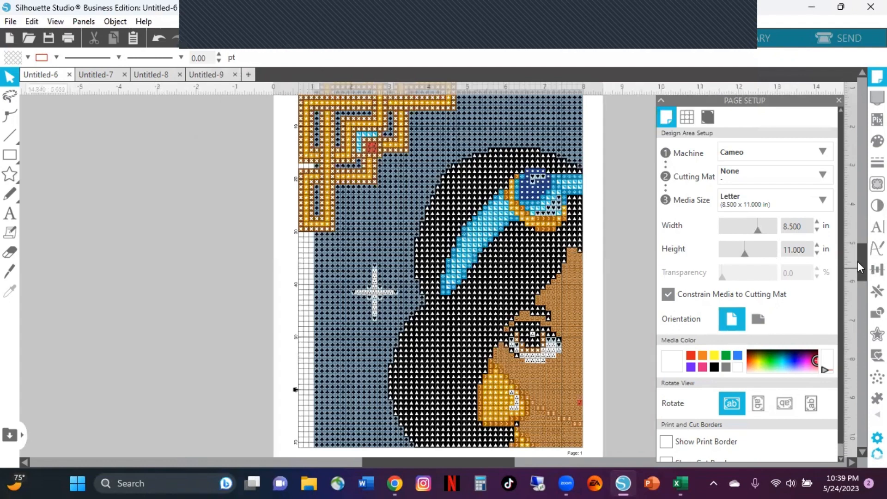
{"action": "left_click_drag", "start_coordinate": [857, 262], "coordinate": [861, 283]}
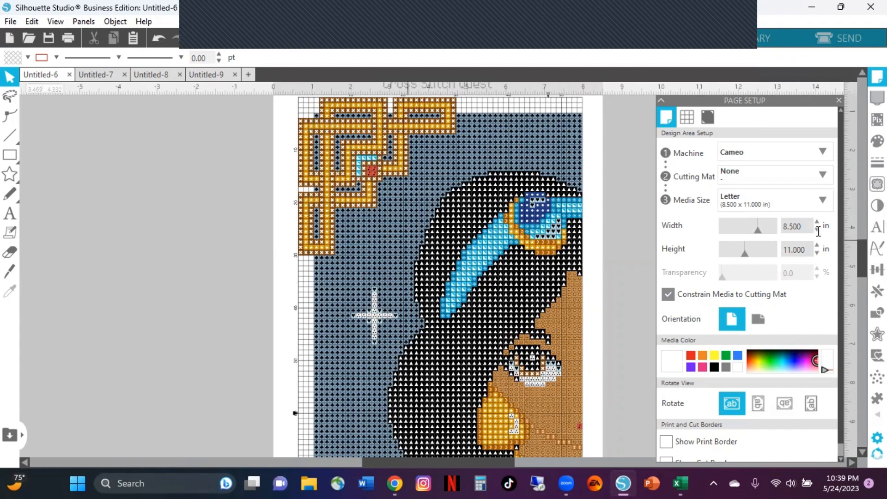
{"action": "scroll", "coordinate": [382, 269], "scroll_direction": "up", "scroll_amount": 3}
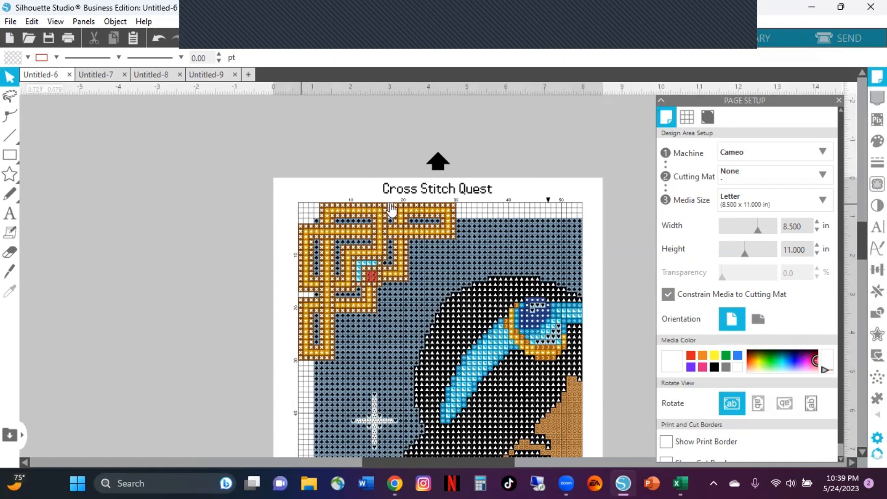
{"action": "left_click", "coordinate": [429, 192]}
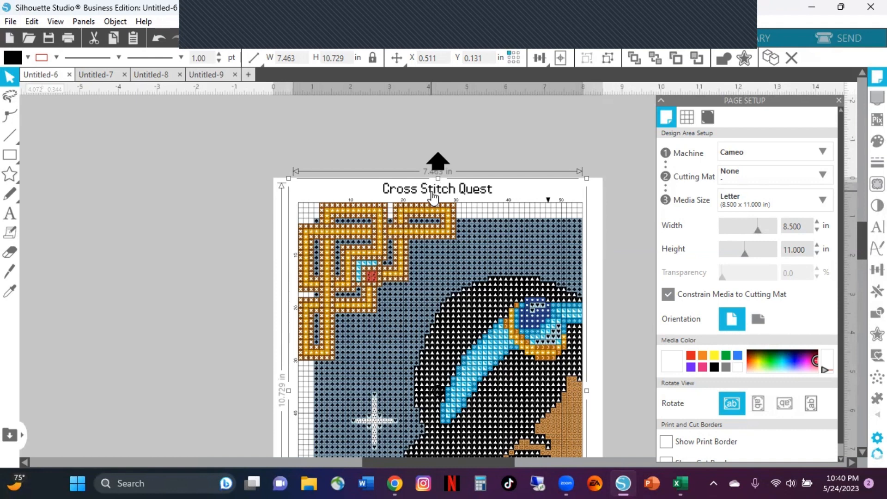
{"action": "right_click", "coordinate": [433, 196]}
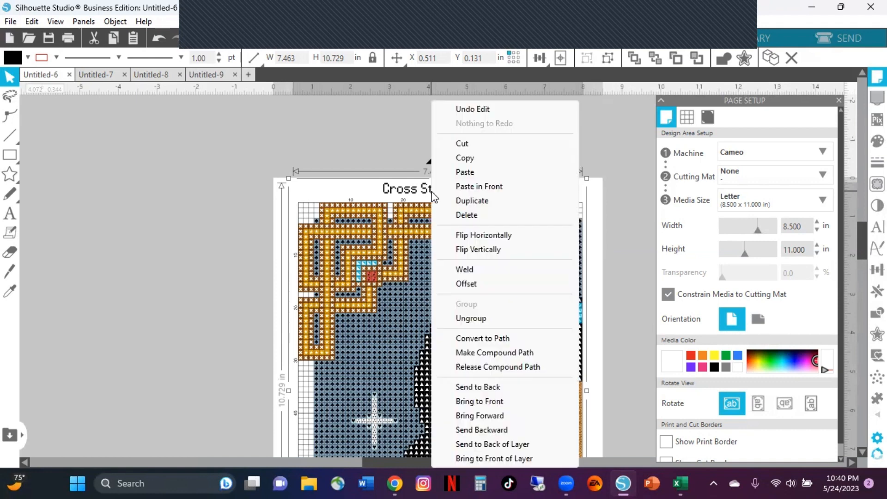
{"action": "left_click", "coordinate": [520, 323]}
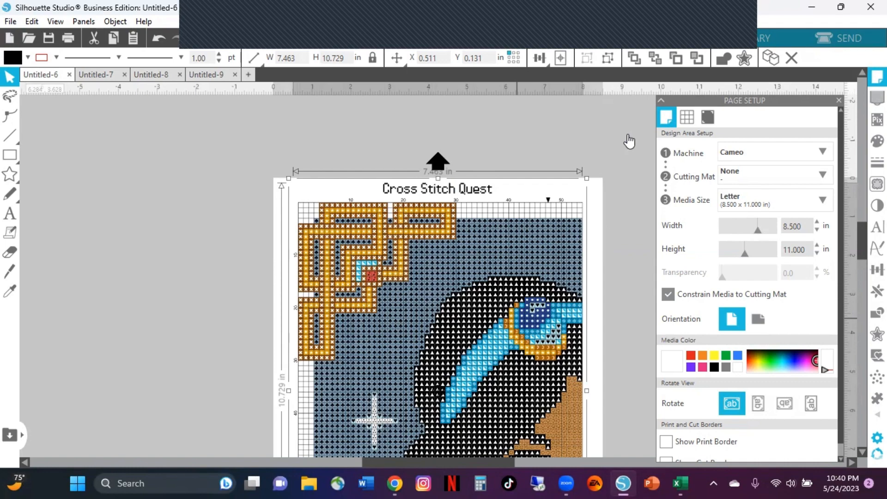
{"action": "key", "text": "ctrl+shift+g"}
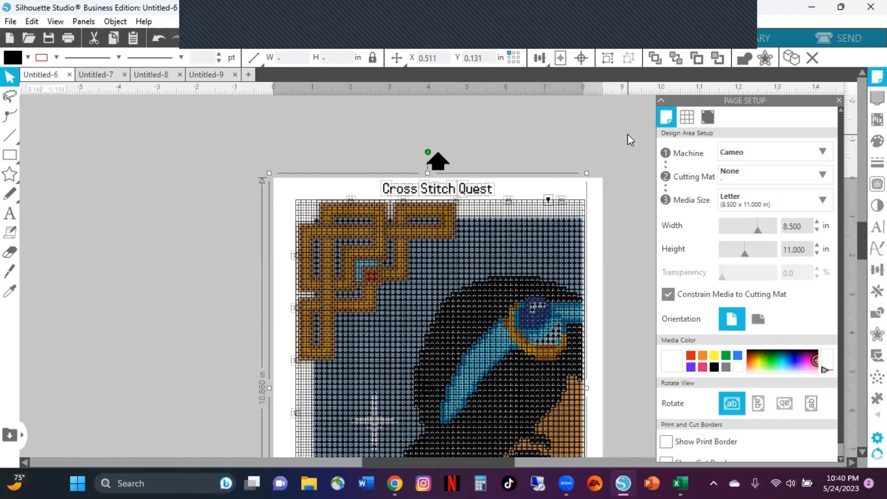
{"action": "left_click", "coordinate": [628, 134]}
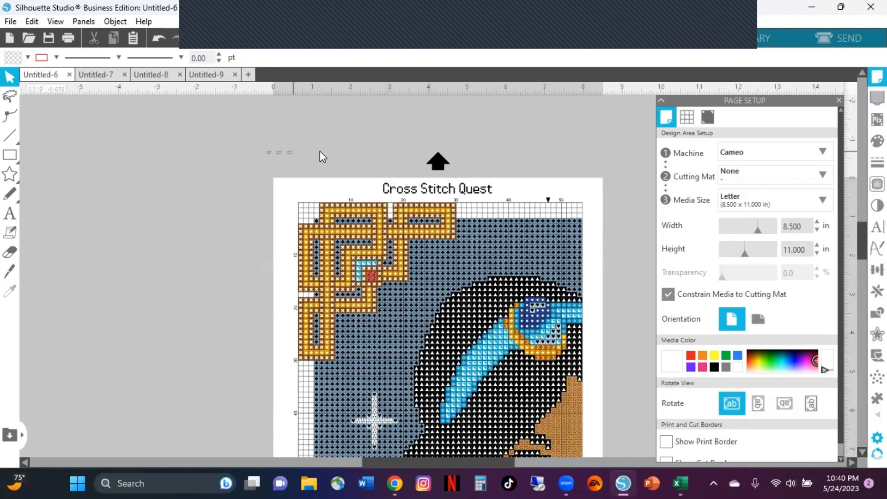
{"action": "left_click_drag", "start_coordinate": [465, 155], "coordinate": [609, 165]}
{"action": "left_click_drag", "start_coordinate": [603, 172], "coordinate": [600, 201]}
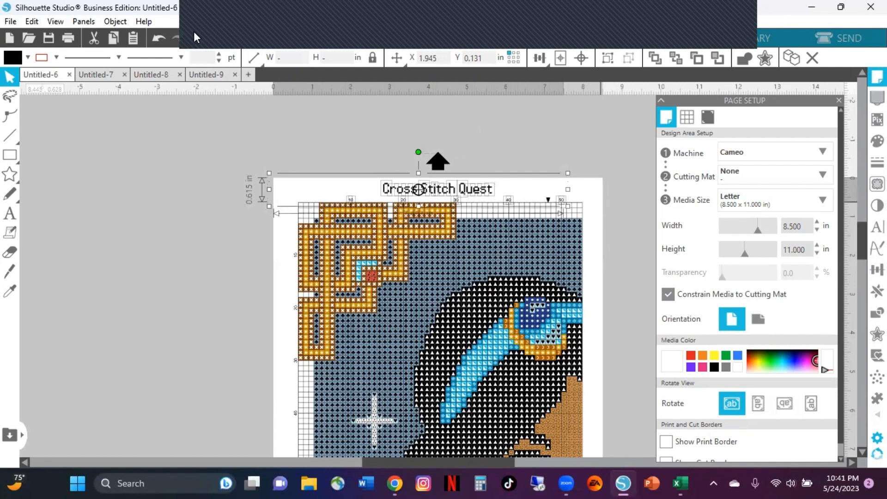
{"action": "left_click", "coordinate": [257, 134]}
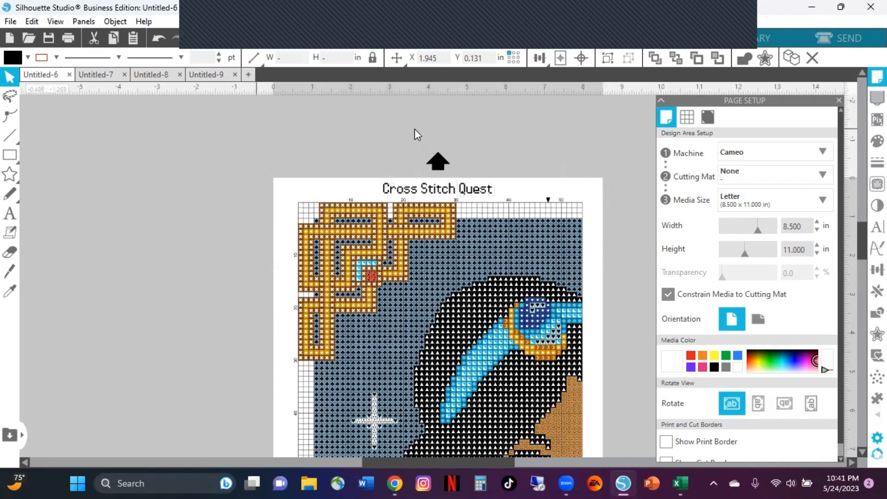
- Close the page settings and delete the Cross Stitch Quest title and the column numbers above the page 1 grid
{"action": "left_click", "coordinate": [838, 101]}
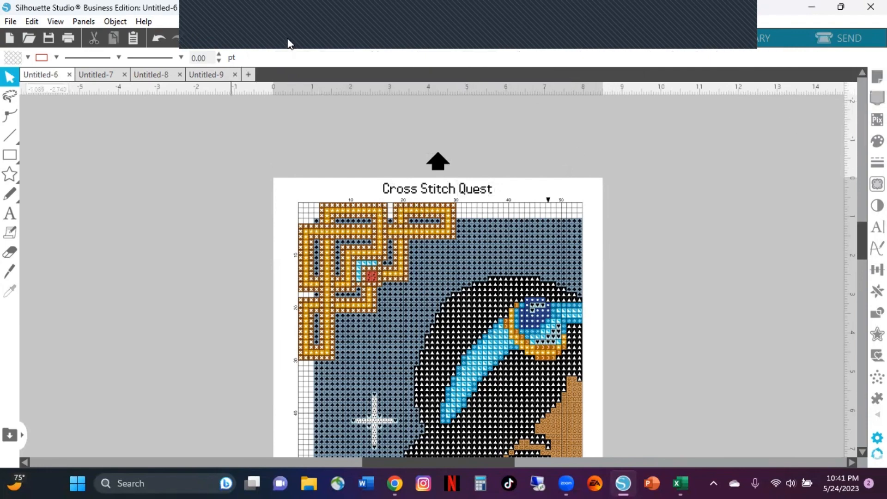
{"action": "left_click", "coordinate": [287, 43]}
{"action": "left_click", "coordinate": [287, 43]}
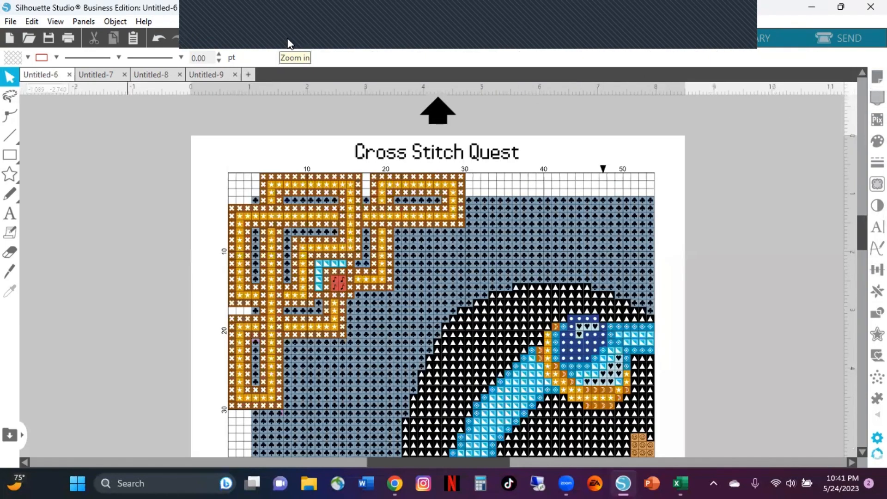
{"action": "left_click", "coordinate": [287, 42]}
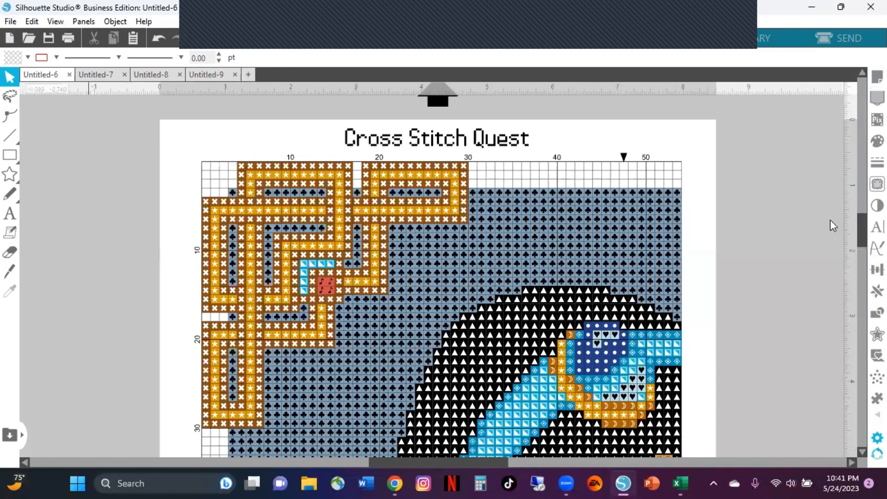
{"action": "key", "text": "ctrl+plus"}
{"action": "left_click_drag", "start_coordinate": [863, 176], "coordinate": [861, 188]}
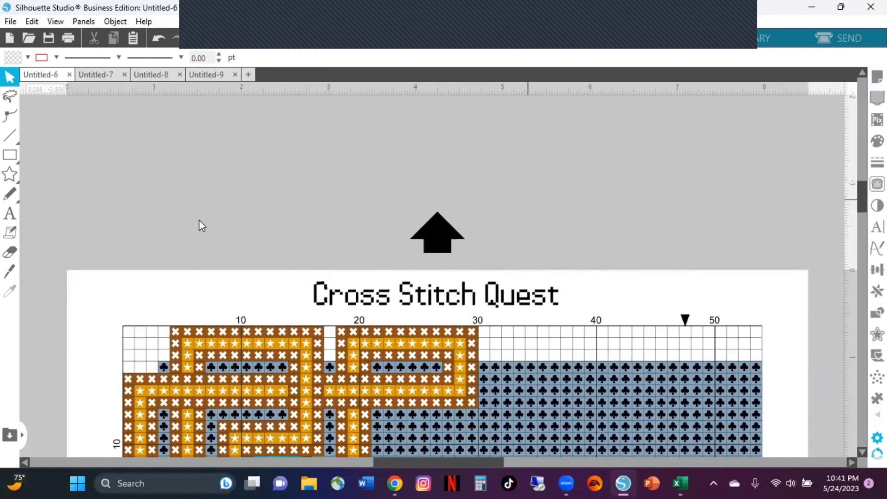
{"action": "left_click_drag", "start_coordinate": [89, 212], "coordinate": [794, 316]}
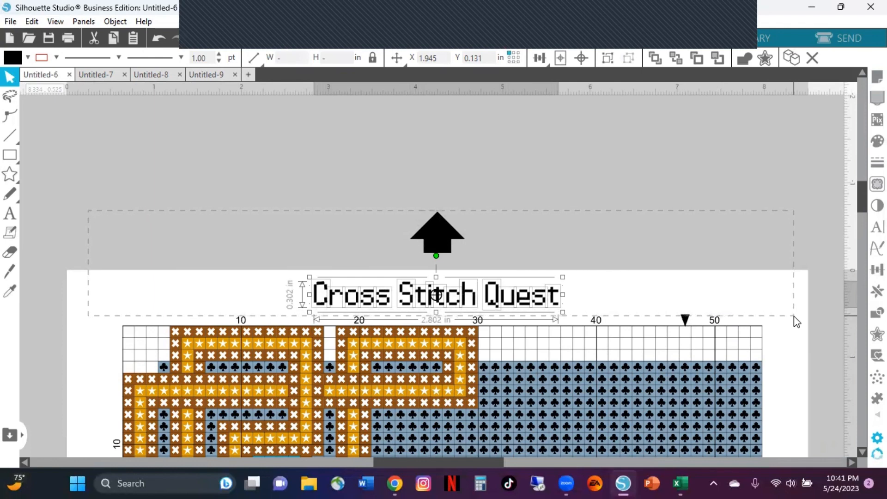
{"action": "mouse_move", "coordinate": [794, 316]}
{"action": "left_mouse_down"}
{"action": "mouse_move", "coordinate": [794, 332]}
{"action": "mouse_move", "coordinate": [788, 323]}
{"action": "left_mouse_up"}
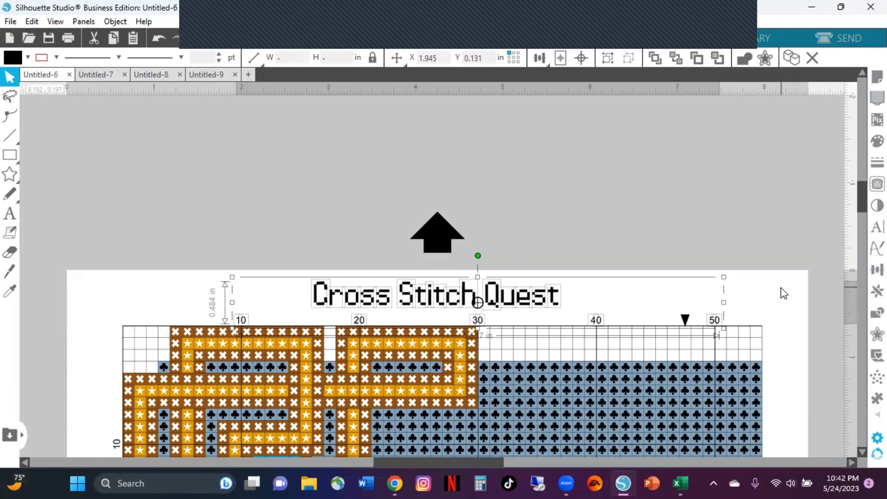
{"action": "key", "text": "Delete"}
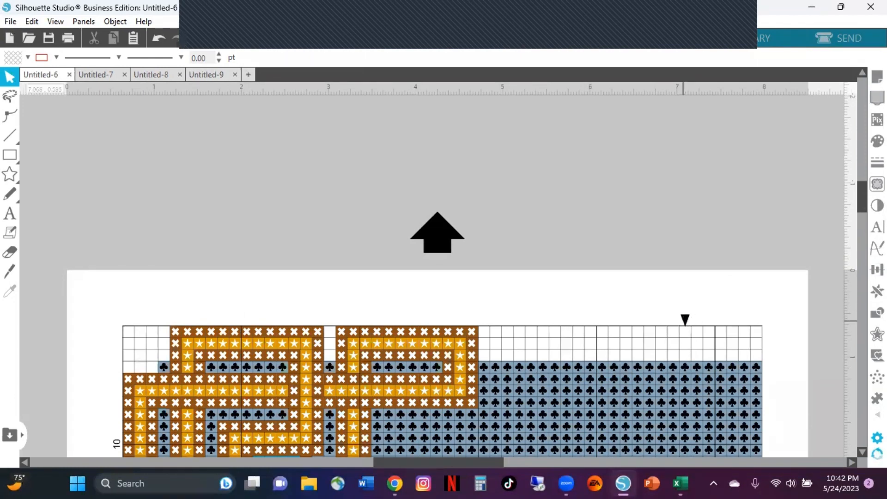
- Delete the small black triangle marker above the page 1 grid, removing both its filled shape and its outline
{"action": "left_click", "coordinate": [685, 319]}
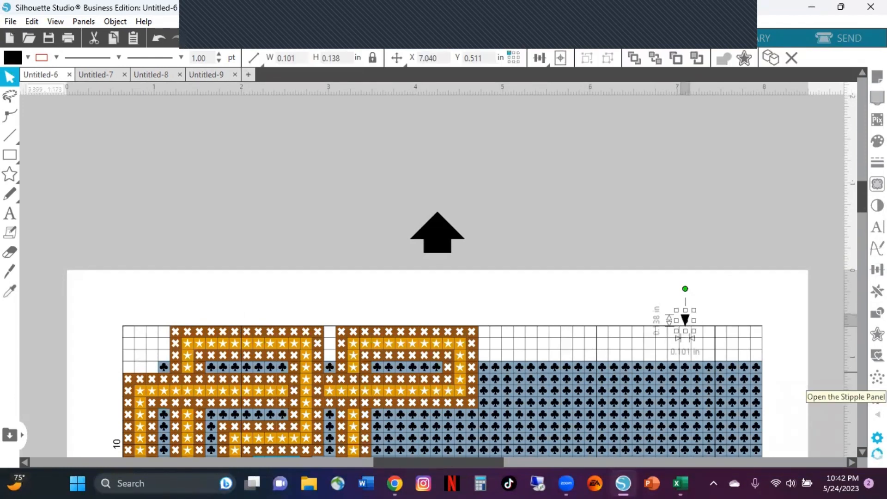
{"action": "left_click", "coordinate": [877, 377]}
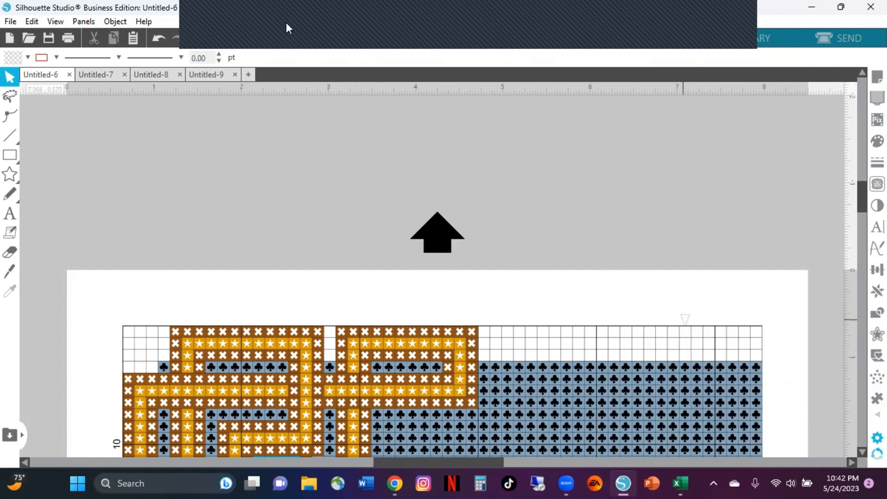
{"action": "left_click", "coordinate": [291, 38]}
{"action": "left_click", "coordinate": [291, 37]}
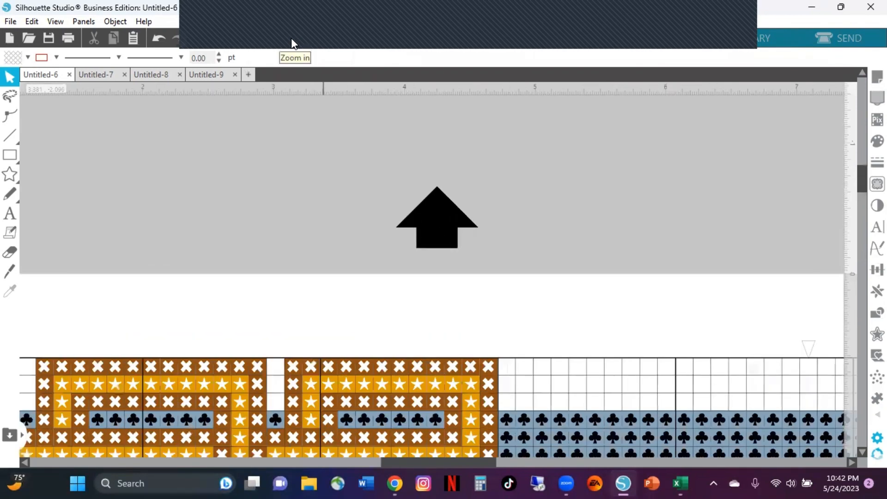
{"action": "left_click_drag", "start_coordinate": [429, 464], "coordinate": [485, 466]}
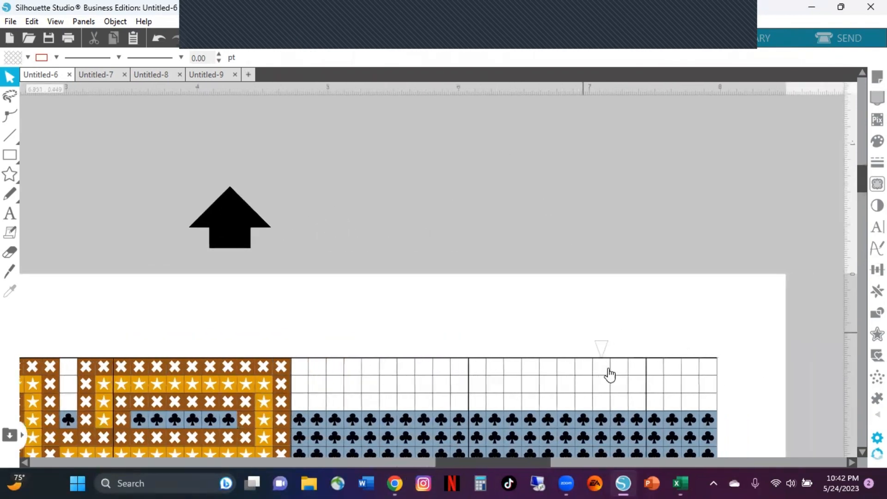
{"action": "left_click", "coordinate": [617, 353]}
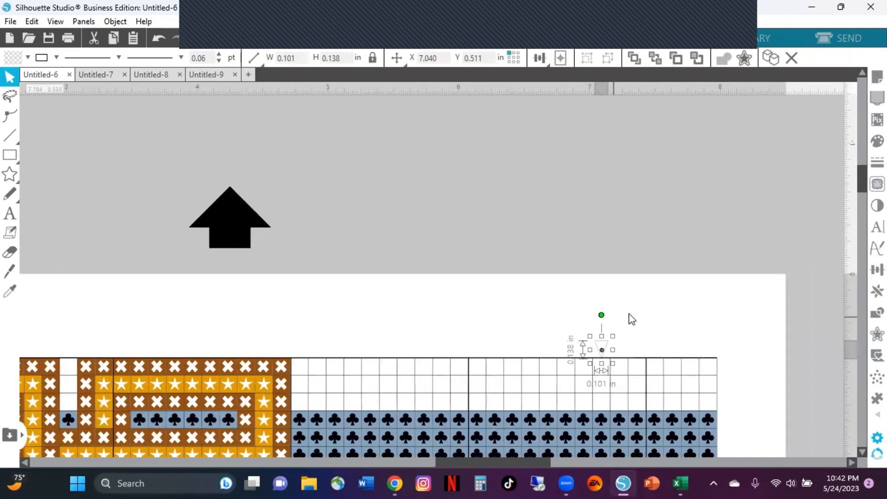
{"action": "left_click", "coordinate": [613, 344]}
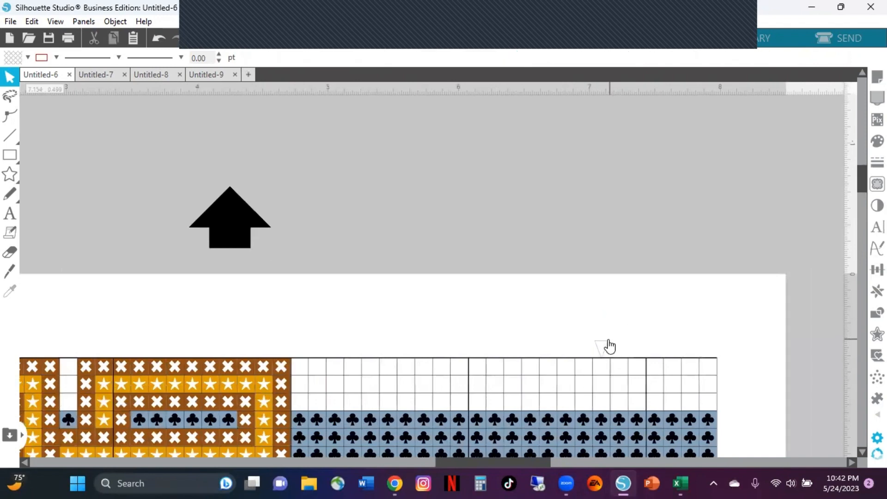
{"action": "left_click", "coordinate": [608, 342]}
{"action": "key", "text": "Delete"}
{"action": "left_click", "coordinate": [10, 176]}
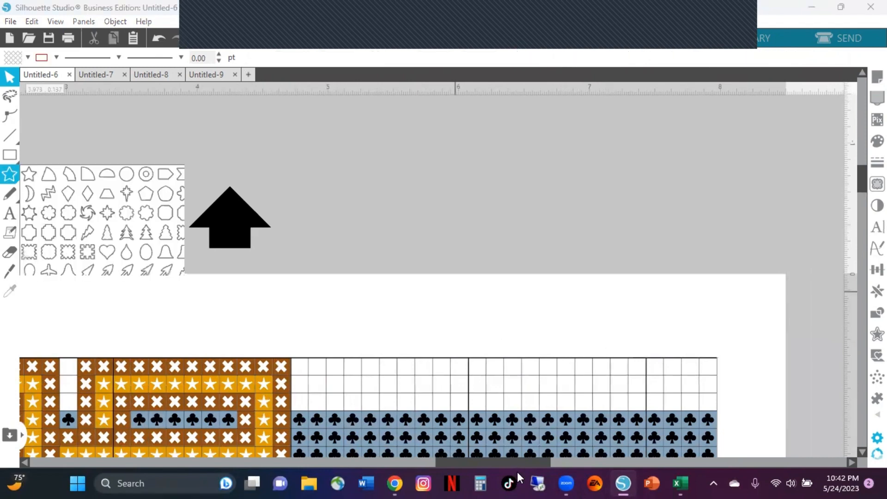
- Delete the row numbers 10 and 20 beside the left edge of the page 1 grid
{"action": "left_click_drag", "start_coordinate": [520, 461], "coordinate": [425, 461]}
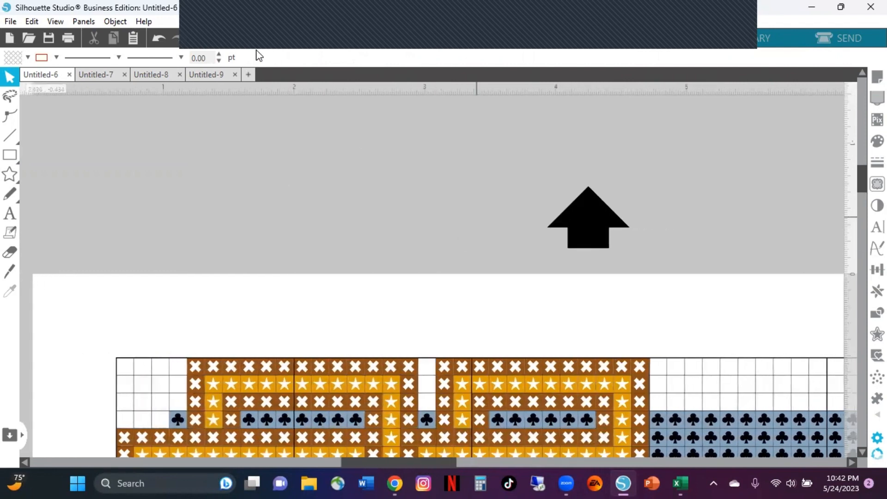
{"action": "left_click", "coordinate": [307, 41]}
{"action": "left_click", "coordinate": [307, 41]}
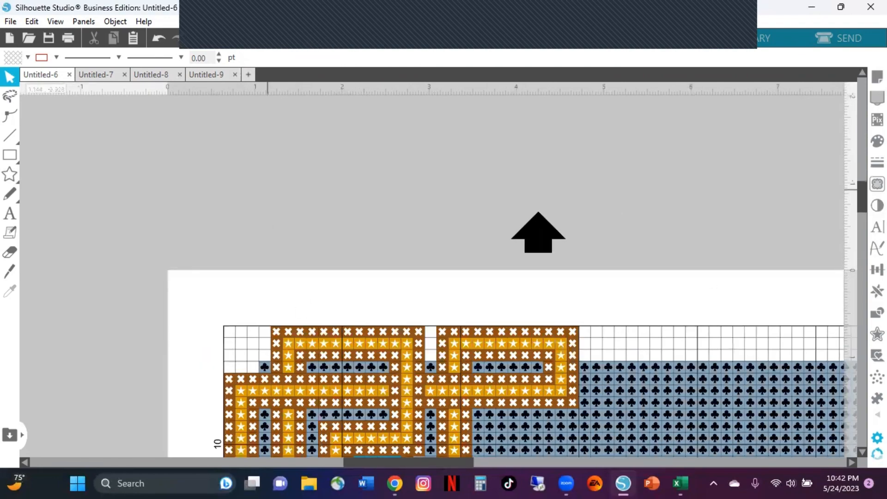
{"action": "left_click_drag", "start_coordinate": [861, 205], "coordinate": [857, 242]}
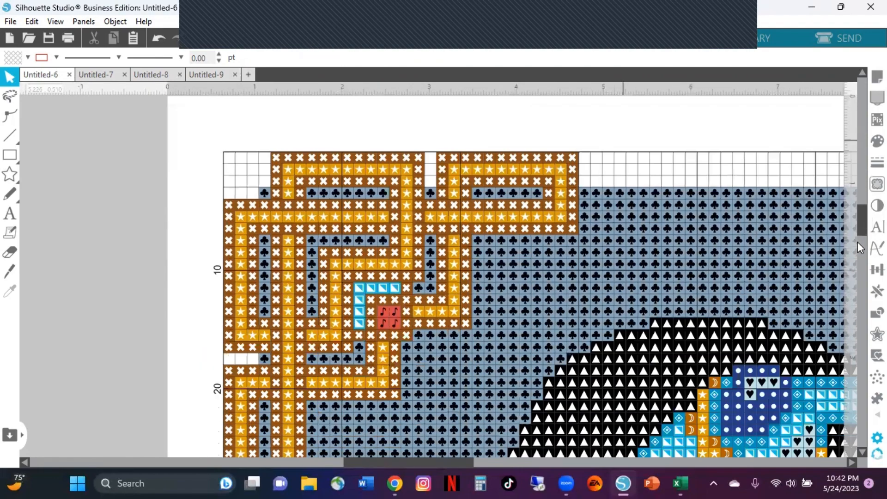
{"action": "scroll", "coordinate": [857, 242], "scroll_direction": "down", "scroll_amount": 3}
{"action": "scroll", "coordinate": [857, 220], "scroll_direction": "up", "scroll_amount": 2}
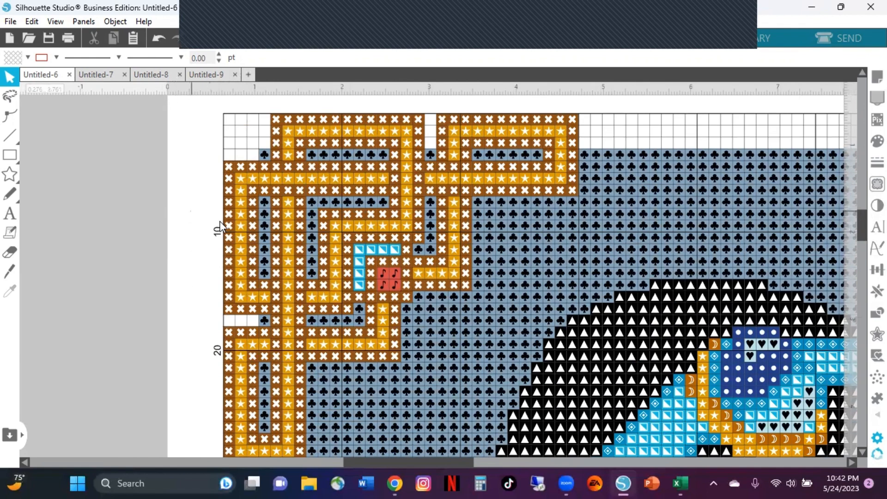
{"action": "left_click_drag", "start_coordinate": [190, 211], "coordinate": [222, 247]}
{"action": "key", "text": "Delete"}
{"action": "left_click", "coordinate": [217, 359]}
{"action": "key", "text": "Delete"}
{"action": "left_click", "coordinate": [217, 346]}
{"action": "key", "text": "Delete"}
- Delete both digits of the row number 30 beside the grid's left edge, keeping the grid lines
{"action": "scroll", "coordinate": [198, 352], "scroll_direction": "down", "scroll_amount": 5}
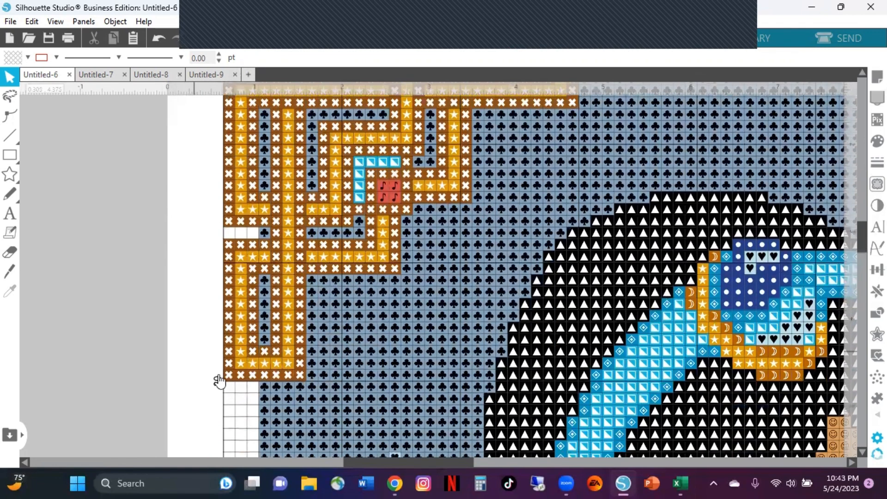
{"action": "left_click", "coordinate": [219, 381]}
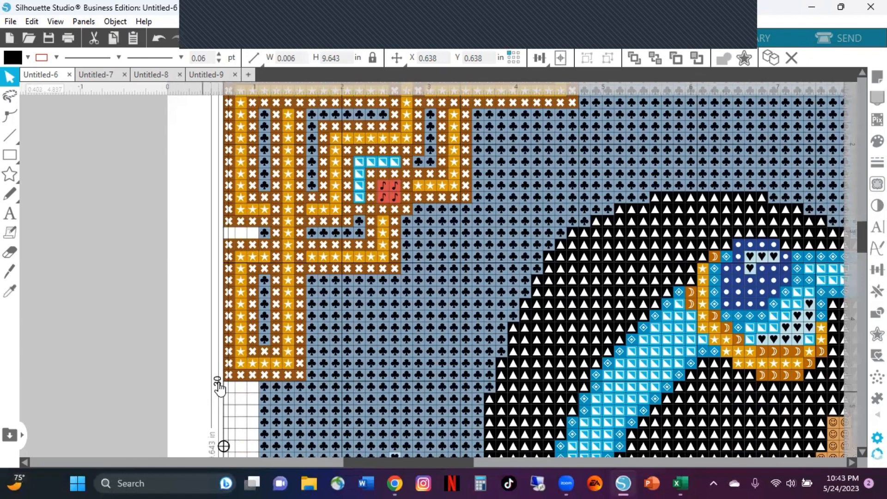
{"action": "key", "text": "Delete"}
{"action": "left_click", "coordinate": [217, 382]}
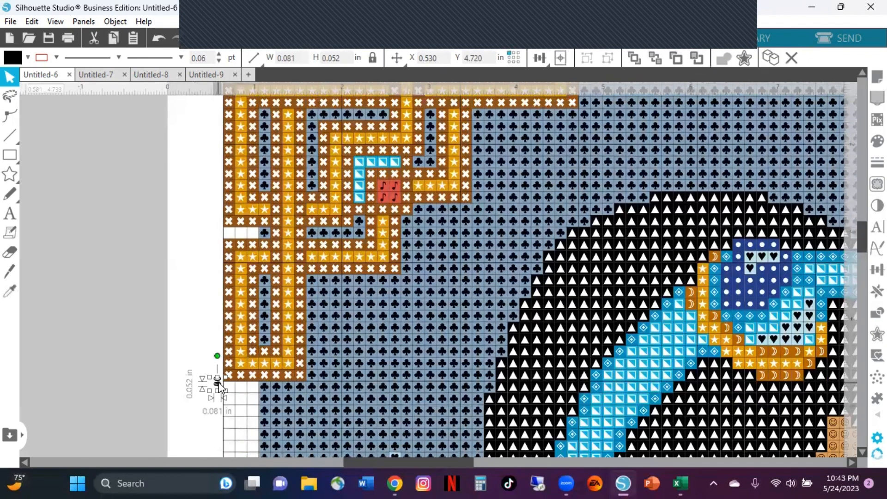
{"action": "key", "text": "Delete"}
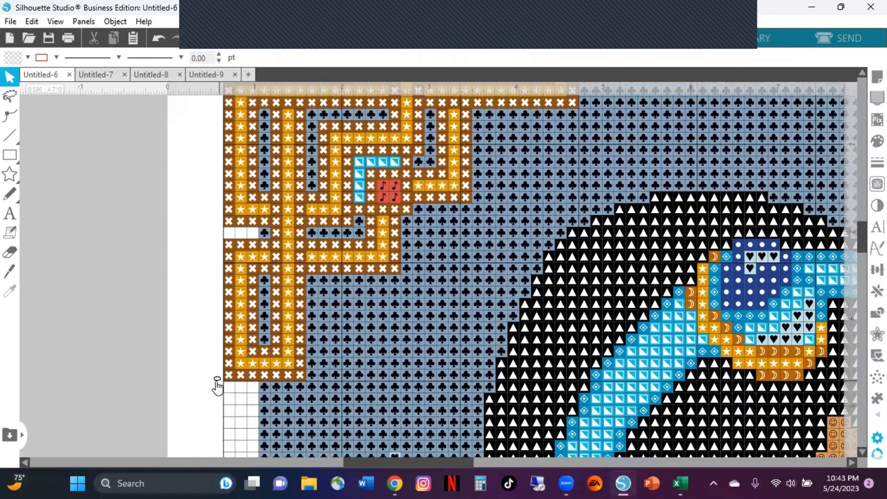
{"action": "left_click", "coordinate": [217, 381]}
{"action": "key", "text": "Delete"}
- Delete both digits of the row number 40 beside the grid's left edge
{"action": "scroll", "coordinate": [242, 374], "scroll_direction": "down", "scroll_amount": 5}
{"action": "scroll", "coordinate": [241, 380], "scroll_direction": "down", "scroll_amount": 5}
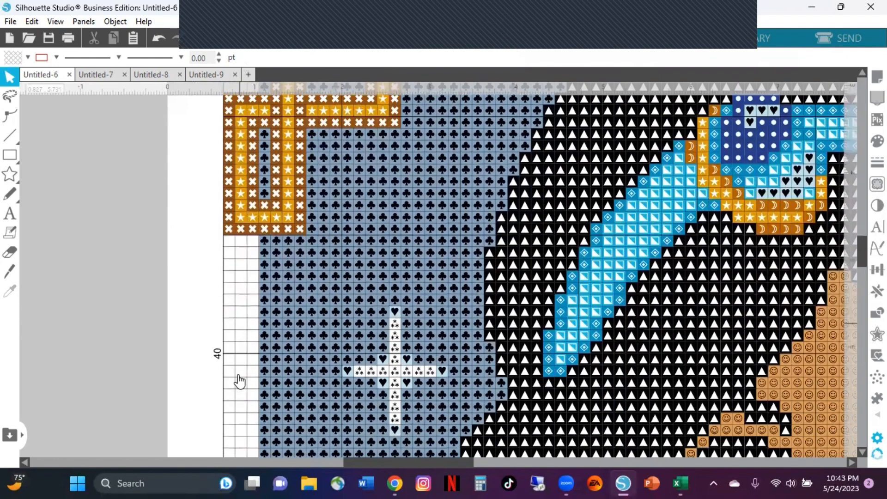
{"action": "scroll", "coordinate": [218, 356], "scroll_direction": "down", "scroll_amount": 1}
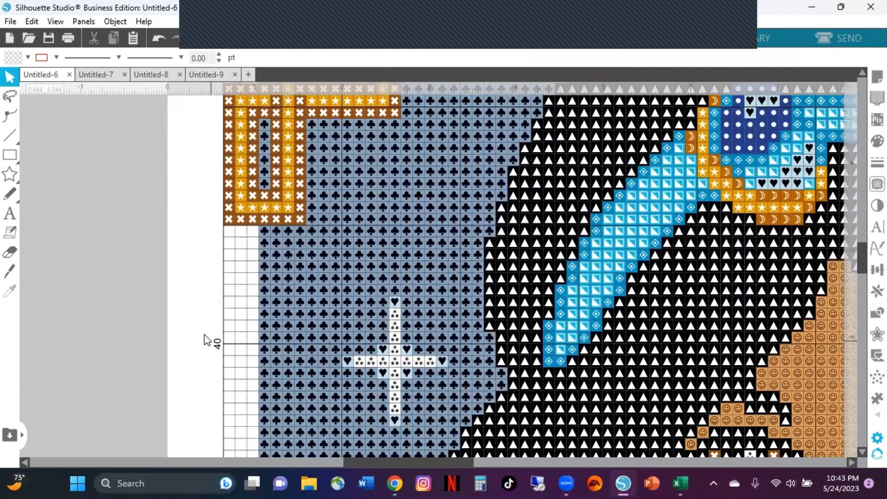
{"action": "left_click", "coordinate": [217, 344]}
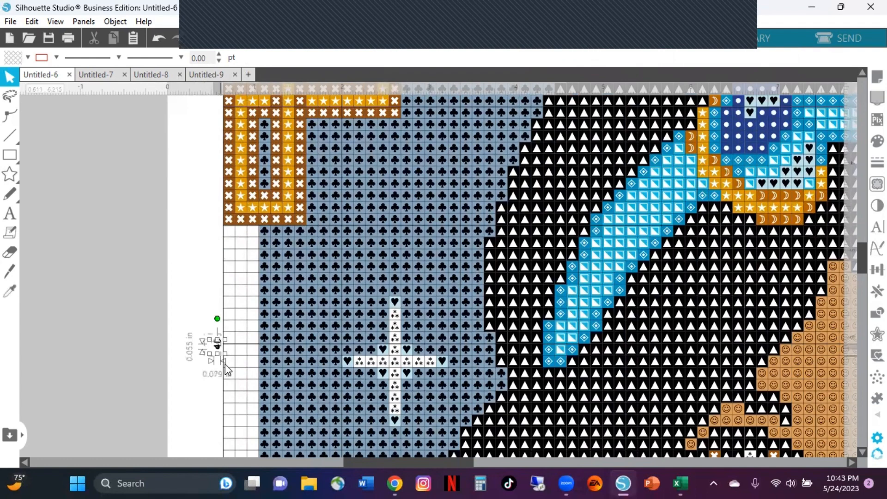
{"action": "key", "text": "Delete"}
{"action": "left_click", "coordinate": [217, 343]}
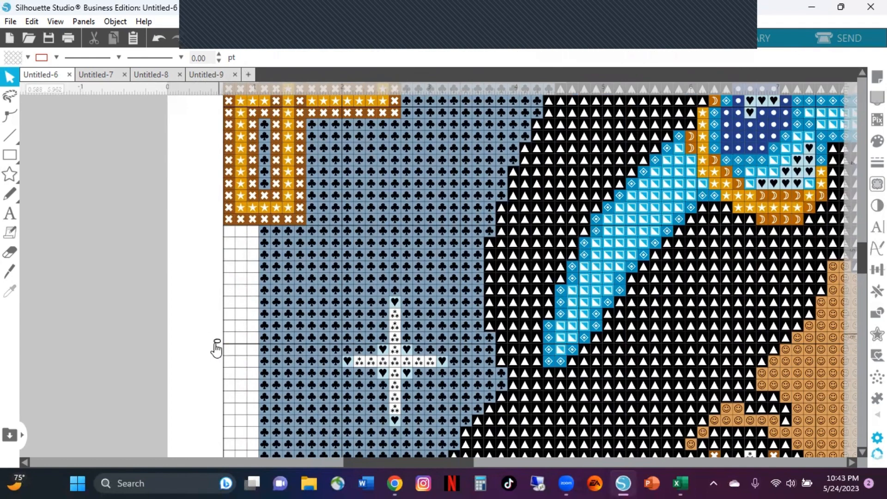
{"action": "key", "text": "Delete"}
- Delete the row number 50 beside the grid's left edge
{"action": "scroll", "coordinate": [211, 330], "scroll_direction": "down", "scroll_amount": 1}
{"action": "scroll", "coordinate": [207, 355], "scroll_direction": "down", "scroll_amount": 5}
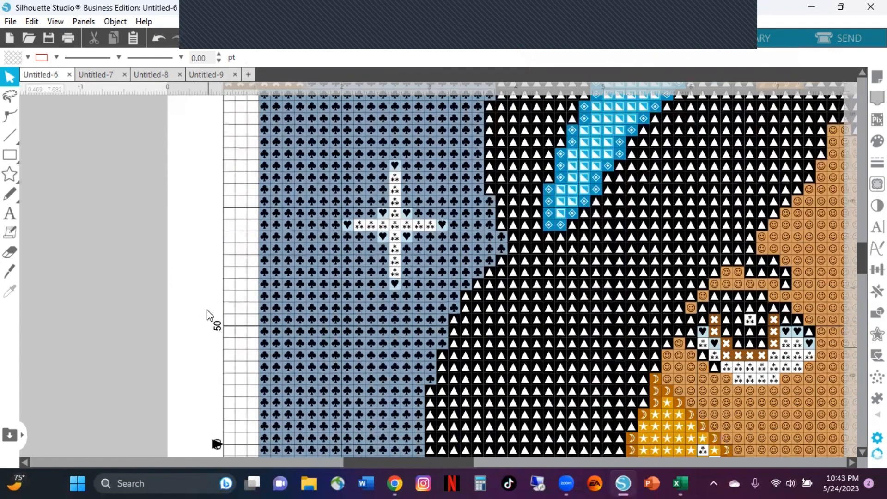
{"action": "left_click_drag", "start_coordinate": [206, 310], "coordinate": [223, 349]}
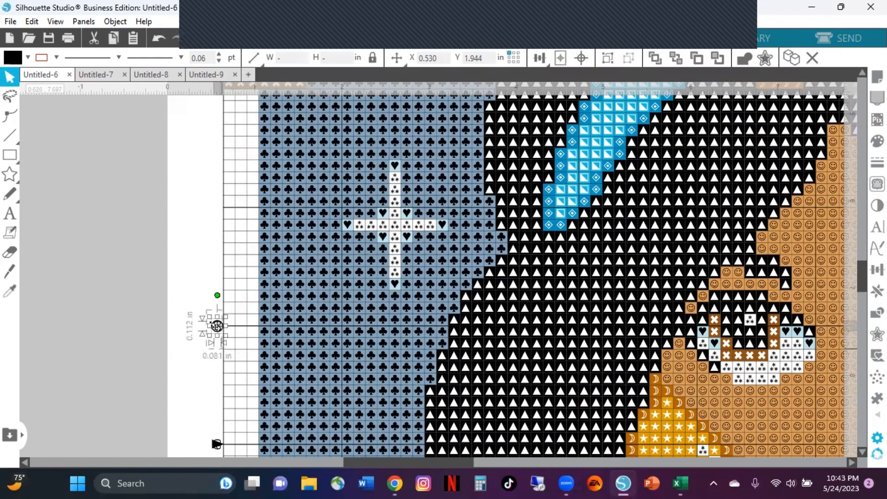
{"action": "key", "text": "Delete"}
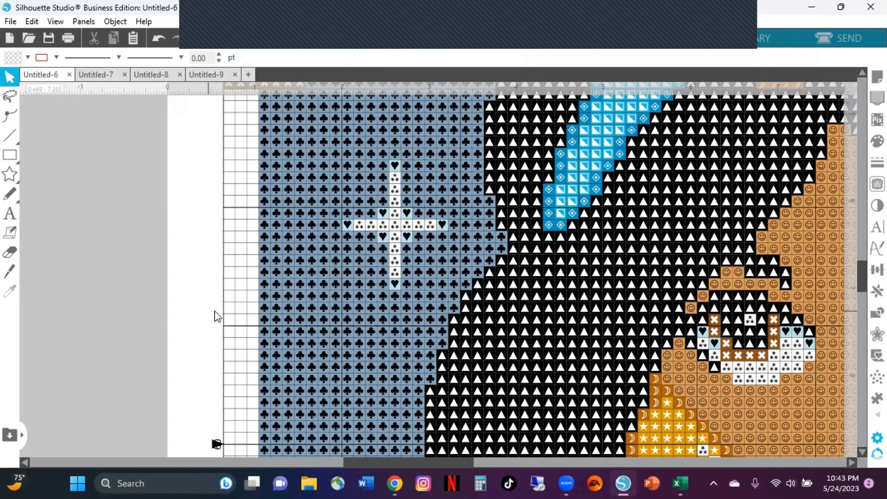
- Delete the black triangle marker with its outline and the row number 60 beside the grid's left edge
{"action": "scroll", "coordinate": [215, 333], "scroll_direction": "down", "scroll_amount": 1}
{"action": "scroll", "coordinate": [221, 411], "scroll_direction": "down", "scroll_amount": 1}
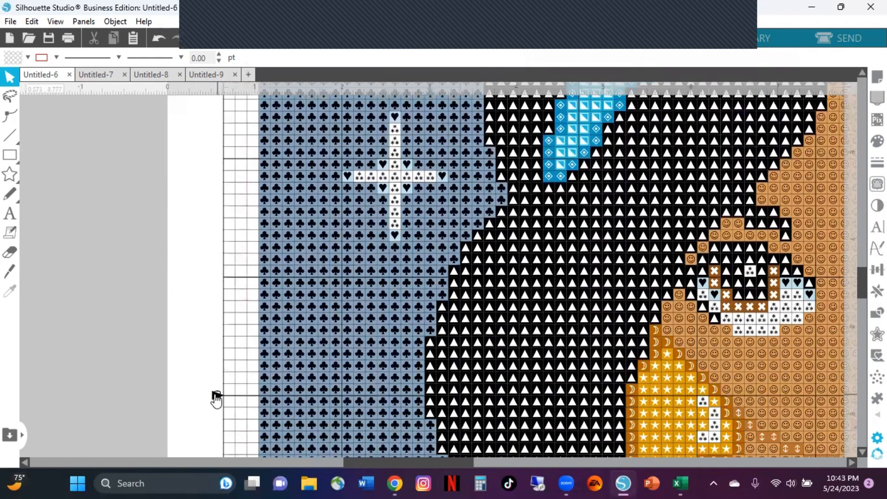
{"action": "left_click", "coordinate": [216, 396]}
{"action": "left_click", "coordinate": [194, 398]}
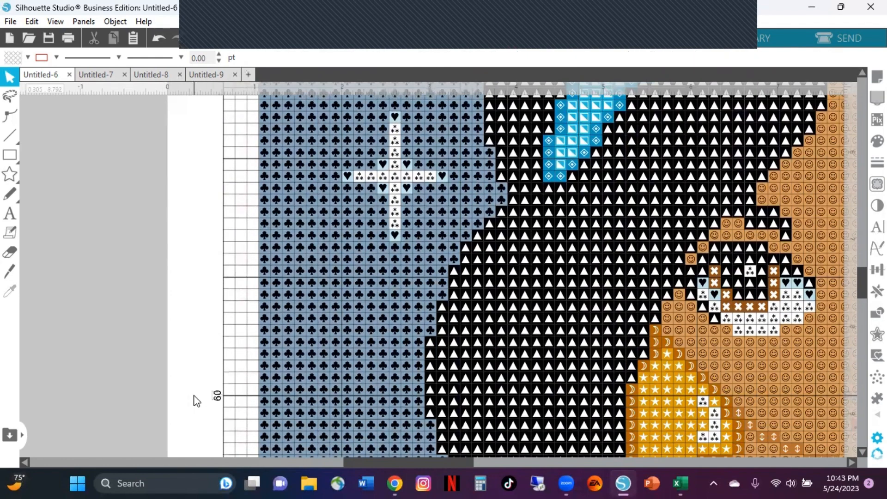
{"action": "left_click", "coordinate": [217, 403]}
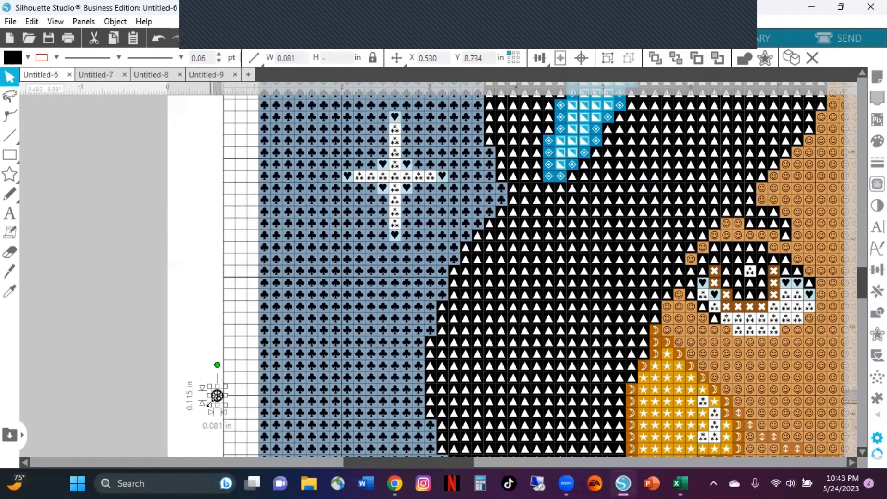
{"action": "key", "text": "Delete"}
{"action": "left_click", "coordinate": [213, 403]}
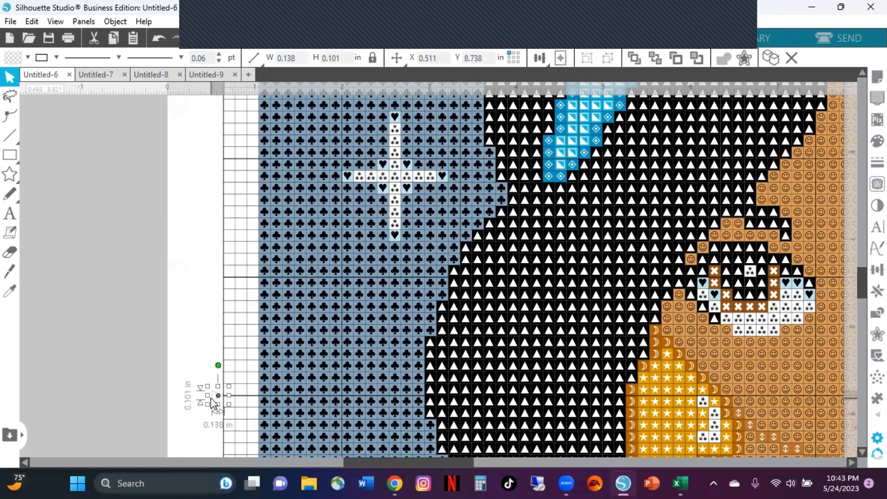
{"action": "key", "text": "Delete"}
- Delete the row number 70 beside the grid and the Cross Stitch Quest title below it
{"action": "scroll", "coordinate": [216, 388], "scroll_direction": "down", "scroll_amount": 1}
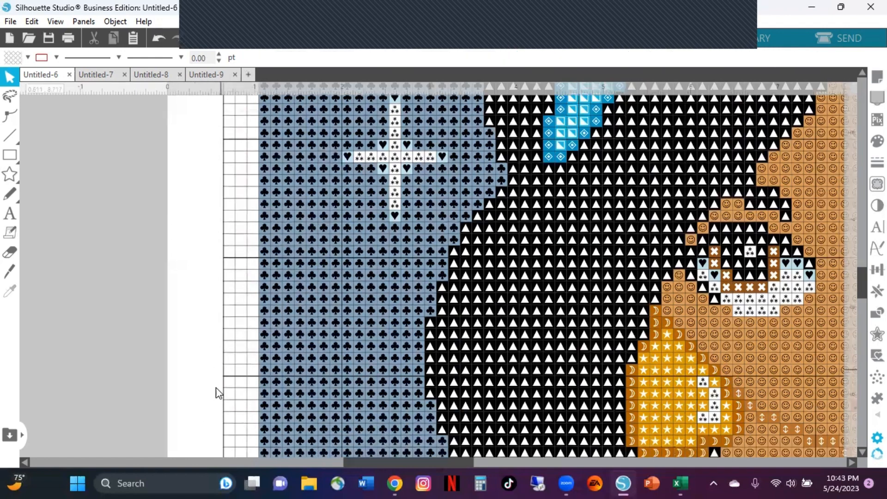
{"action": "scroll", "coordinate": [215, 387], "scroll_direction": "down", "scroll_amount": 5}
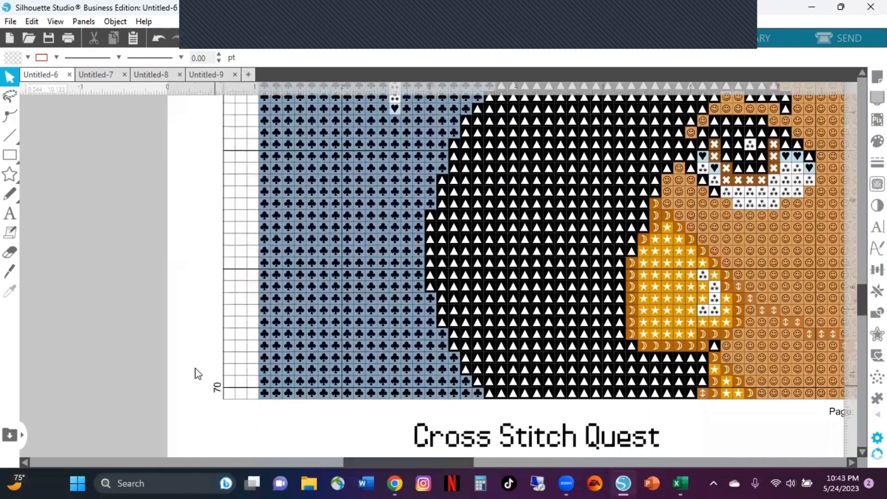
{"action": "left_click", "coordinate": [224, 399]}
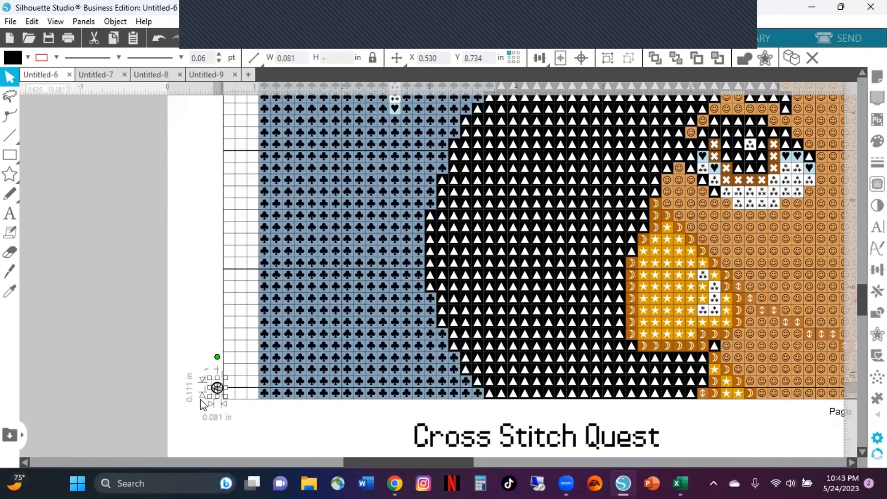
{"action": "key", "text": "Delete"}
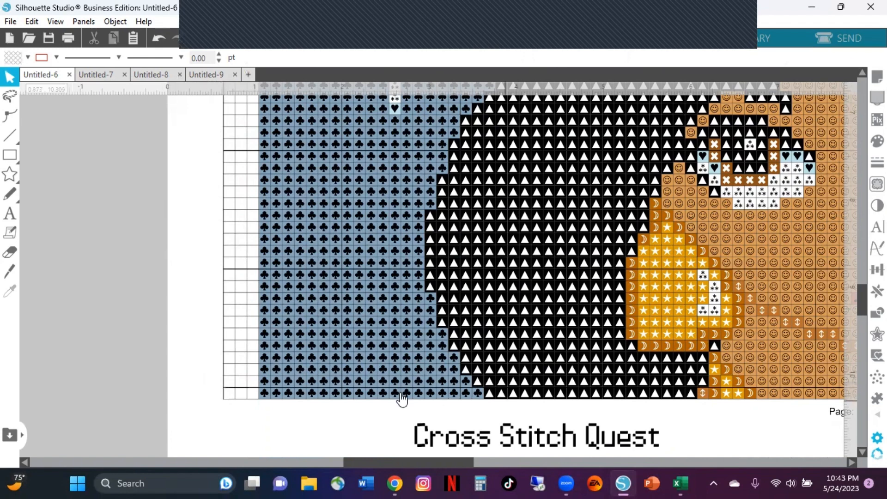
{"action": "scroll", "coordinate": [402, 396], "scroll_direction": "down", "scroll_amount": 1}
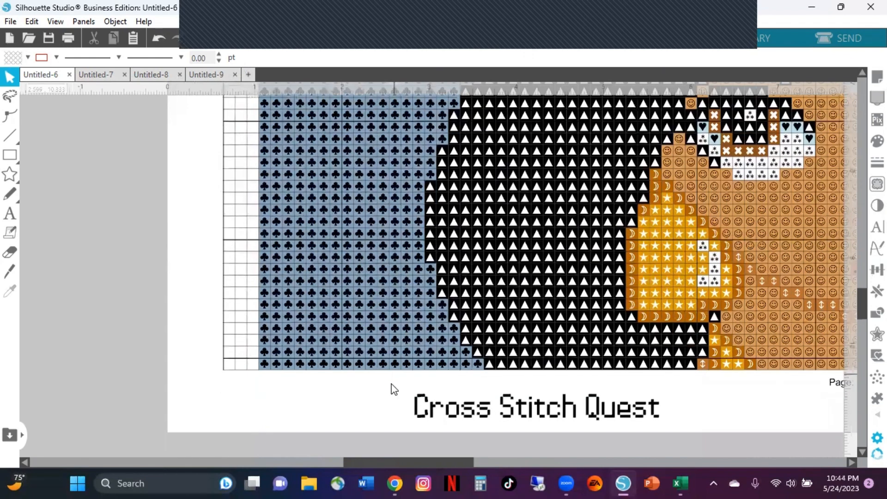
{"action": "left_click", "coordinate": [682, 436]}
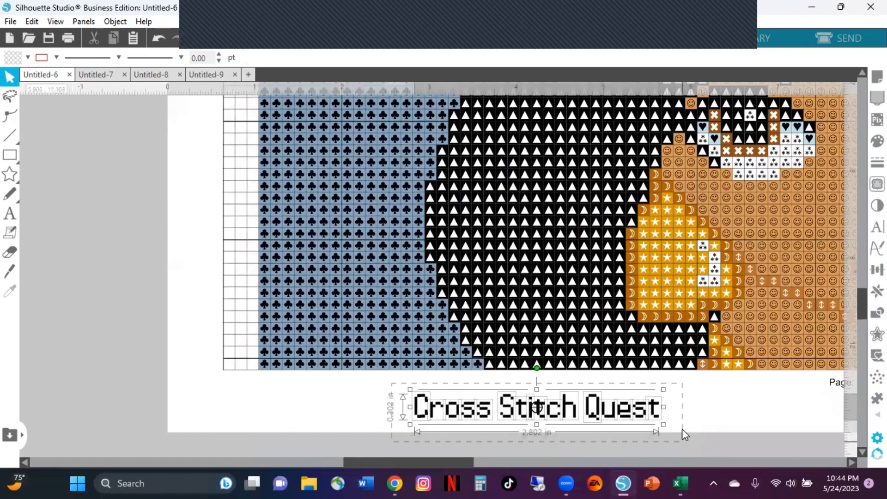
{"action": "key", "text": "Delete"}
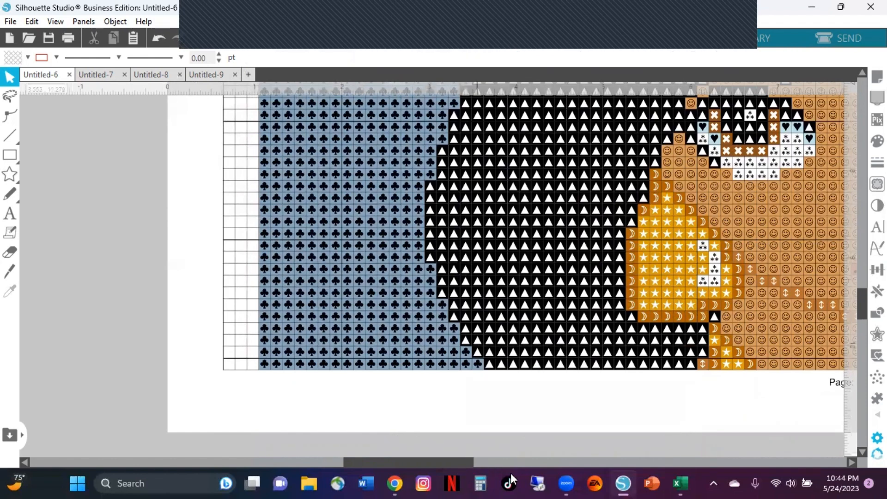
- Delete the Page: 1 label beneath the grid's lower-right corner
{"action": "left_click_drag", "start_coordinate": [511, 473], "coordinate": [530, 454]}
{"action": "scroll", "coordinate": [546, 401], "scroll_direction": "right", "scroll_amount": 1}
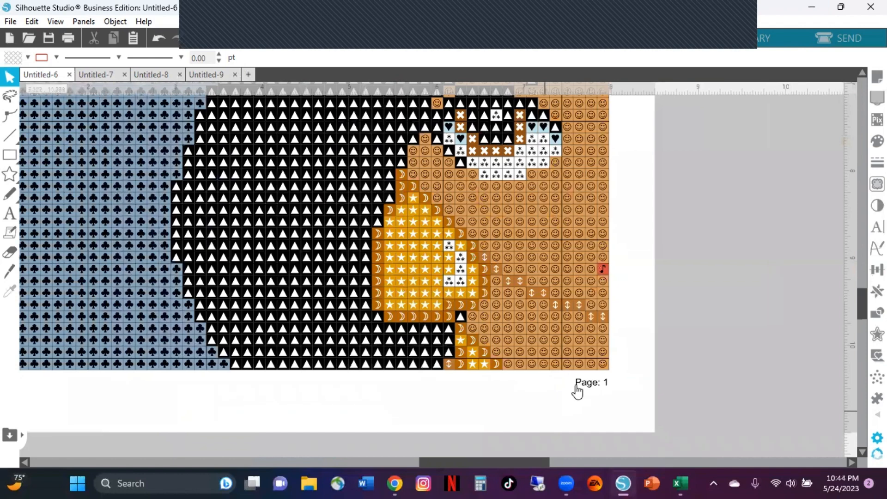
{"action": "left_click", "coordinate": [619, 398]}
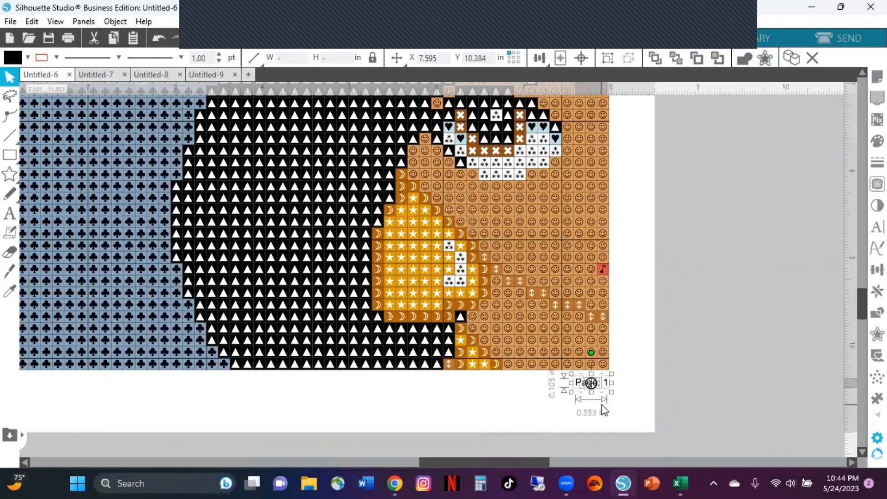
{"action": "key", "text": "Delete"}
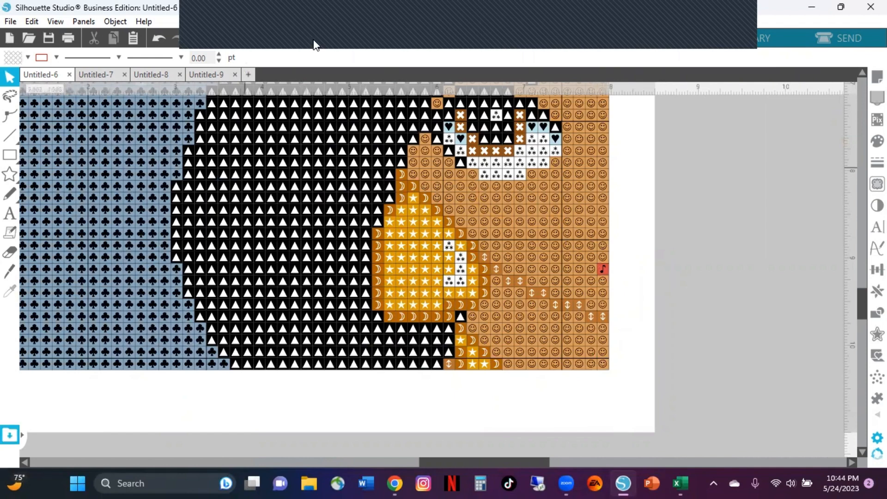
- Examine the whole Untitled-6 page for leftover titles, numbers or markers around the grid
{"action": "left_click", "coordinate": [308, 39]}
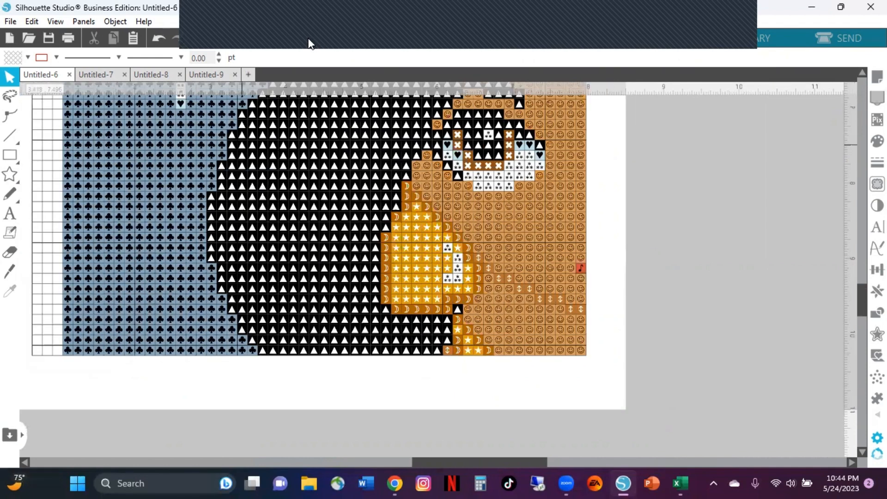
{"action": "left_click", "coordinate": [308, 38]}
{"action": "scroll", "coordinate": [603, 215], "scroll_direction": "down", "scroll_amount": 1}
{"action": "scroll", "coordinate": [602, 215], "scroll_direction": "up", "scroll_amount": 1}
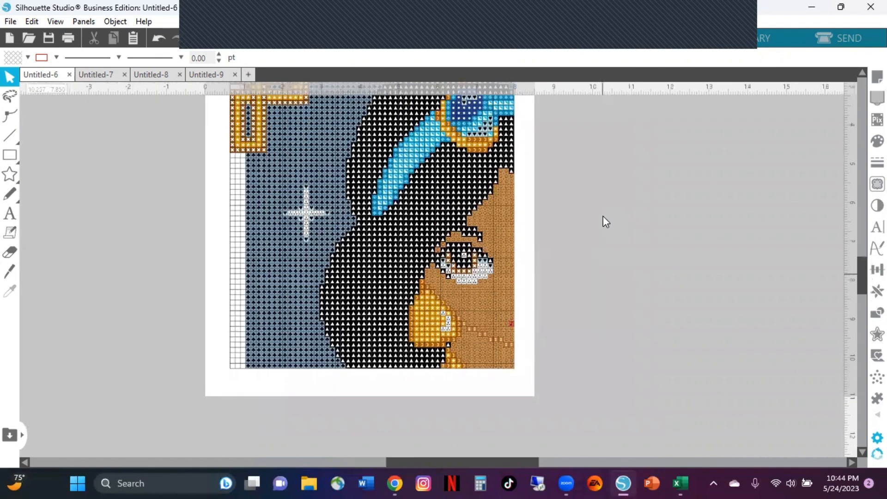
{"action": "scroll", "coordinate": [602, 215], "scroll_direction": "up", "scroll_amount": 2}
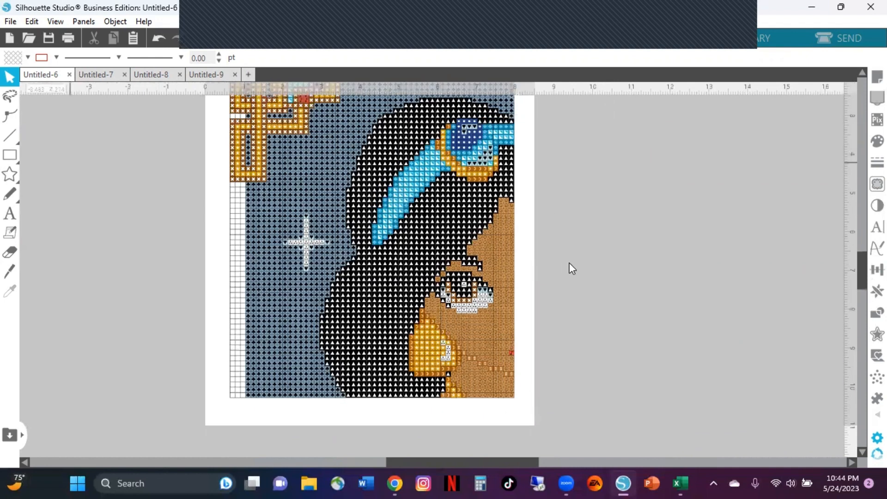
{"action": "scroll", "coordinate": [570, 263], "scroll_direction": "up", "scroll_amount": 4}
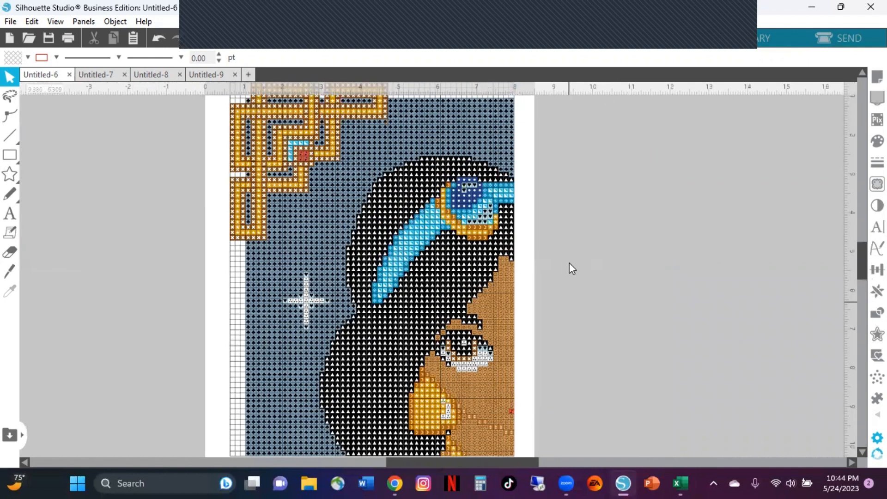
{"action": "scroll", "coordinate": [570, 262], "scroll_direction": "up", "scroll_amount": 2}
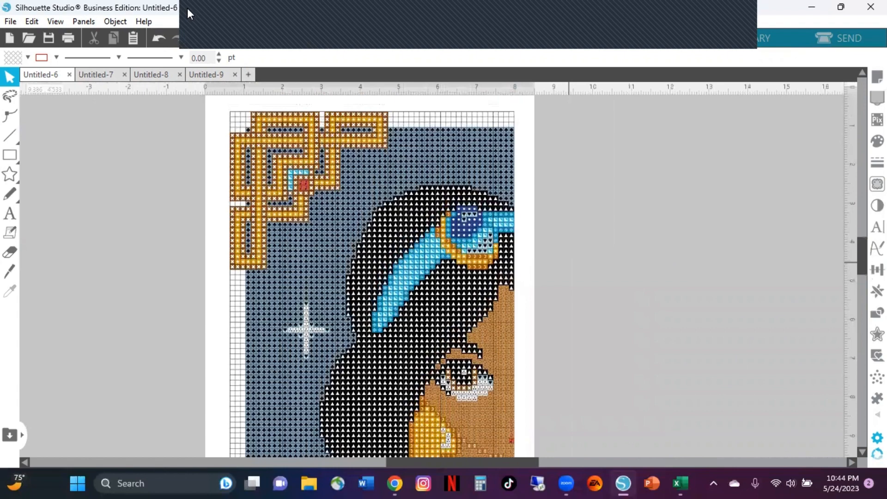
{"action": "left_click", "coordinate": [309, 45]}
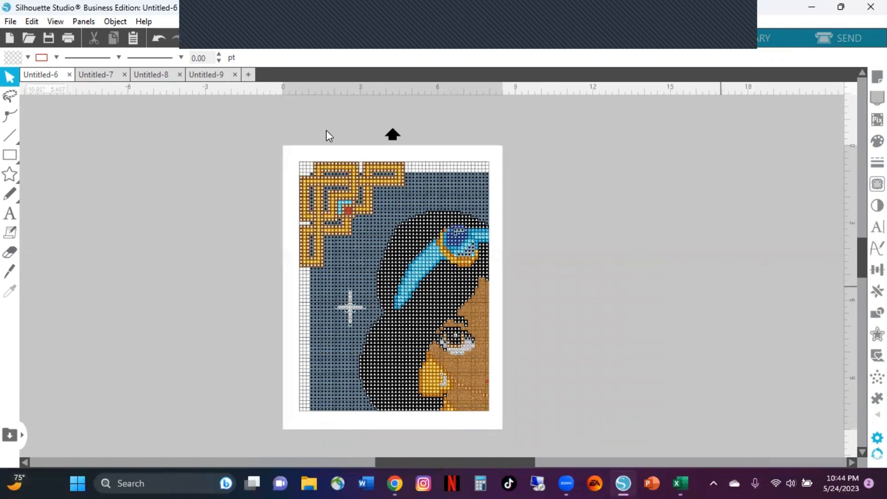
- Select every piece of the Untitled-6 grid and group them into one object
{"action": "left_click_drag", "start_coordinate": [265, 123], "coordinate": [508, 438]}
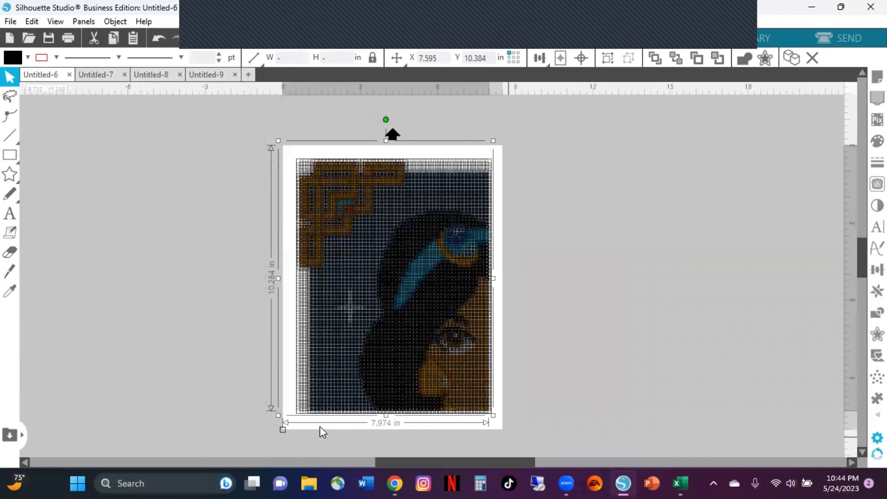
{"action": "left_click", "coordinate": [282, 430]}
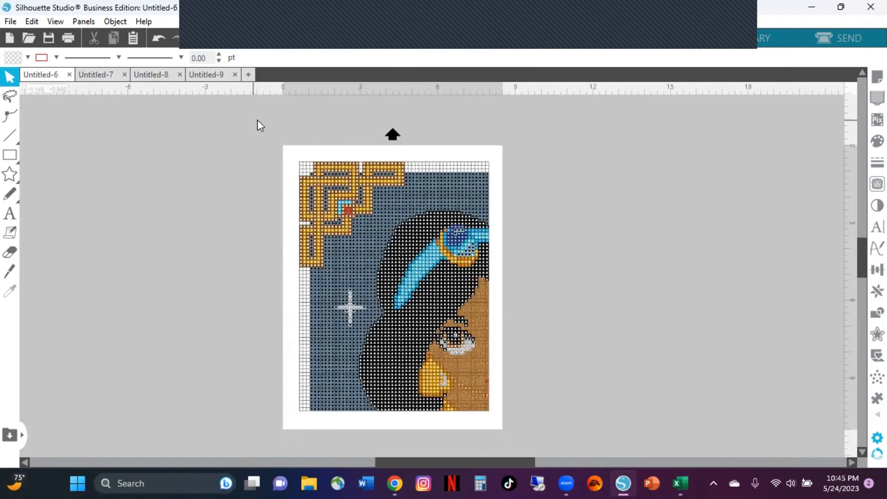
{"action": "left_click_drag", "start_coordinate": [256, 120], "coordinate": [556, 137]}
{"action": "left_click_drag", "start_coordinate": [546, 305], "coordinate": [537, 348]}
{"action": "left_click_drag", "start_coordinate": [517, 390], "coordinate": [508, 433]}
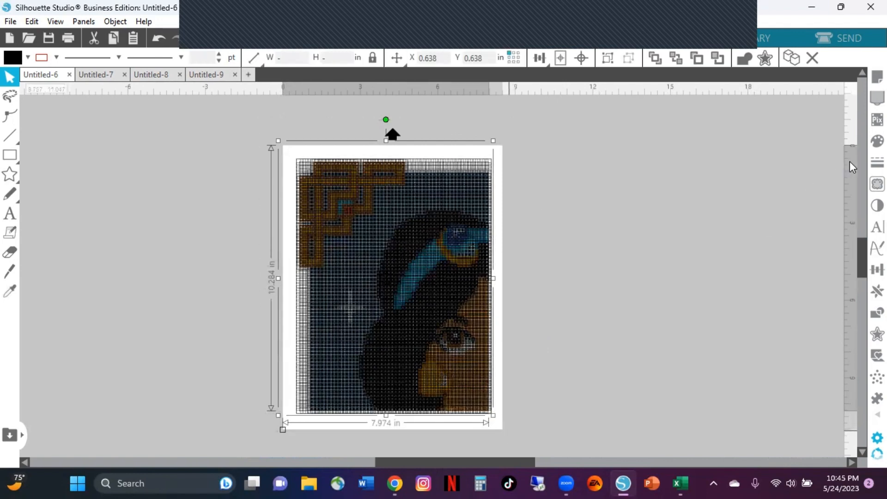
{"action": "right_click", "coordinate": [328, 170]}
{"action": "left_click", "coordinate": [373, 320]}
{"action": "left_click", "coordinate": [738, 16]}
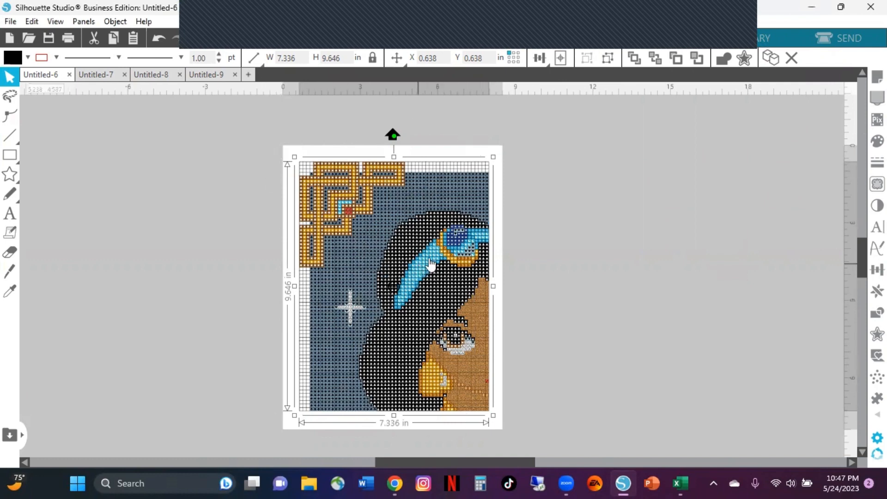
- Set the line color of the grouped Untitled-6 design to transparent
{"action": "left_click", "coordinate": [744, 15]}
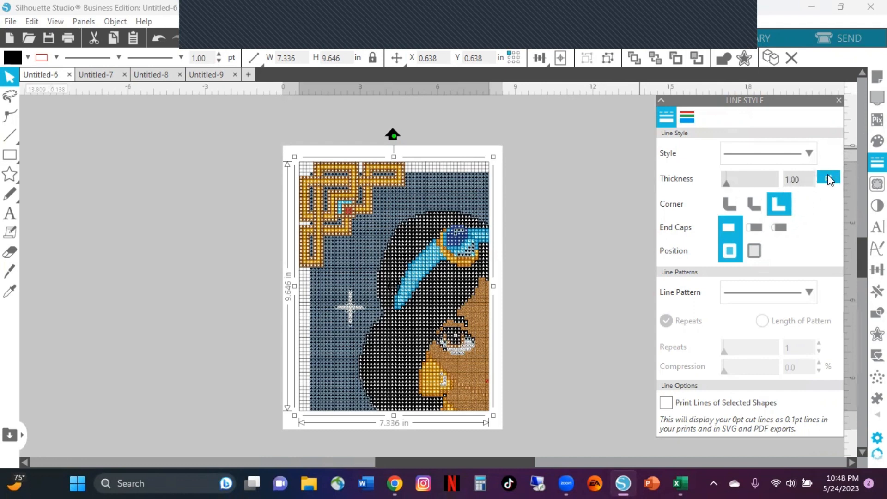
{"action": "left_click", "coordinate": [687, 120]}
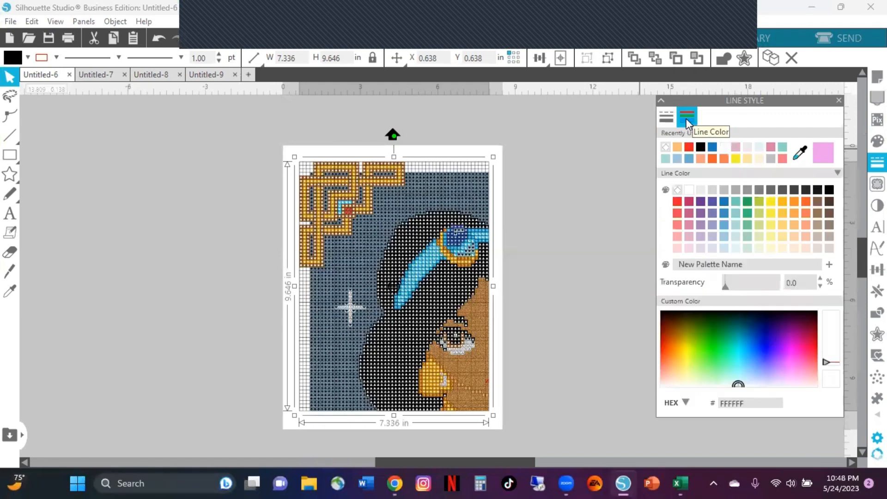
{"action": "left_click", "coordinate": [665, 148]}
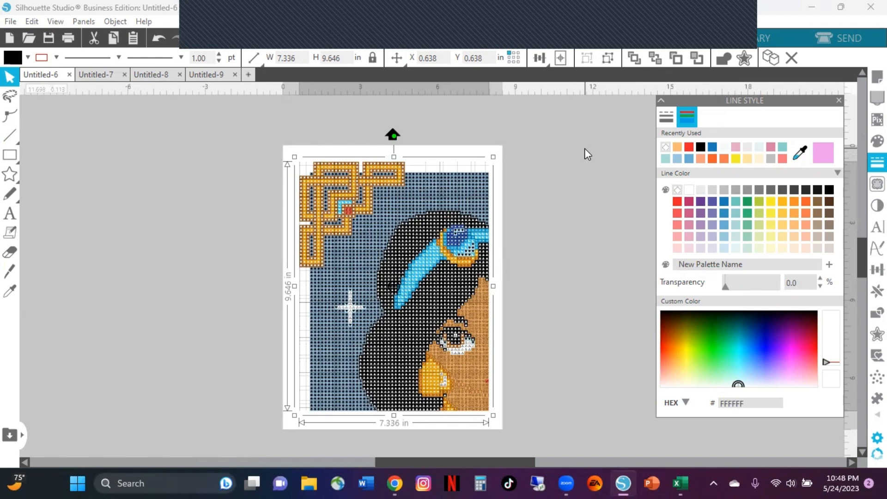
- Set the line thickness of the grouped Untitled-6 design to 0 pt
{"action": "left_click", "coordinate": [666, 120]}
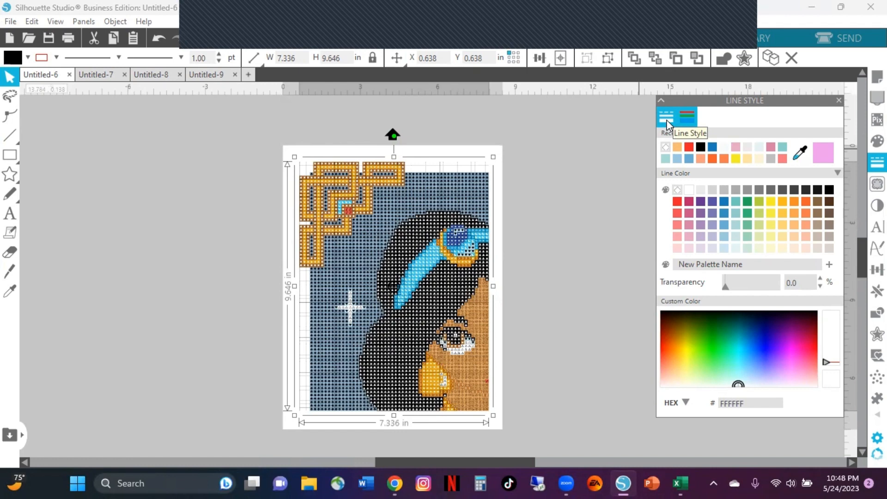
{"action": "left_click", "coordinate": [666, 121]}
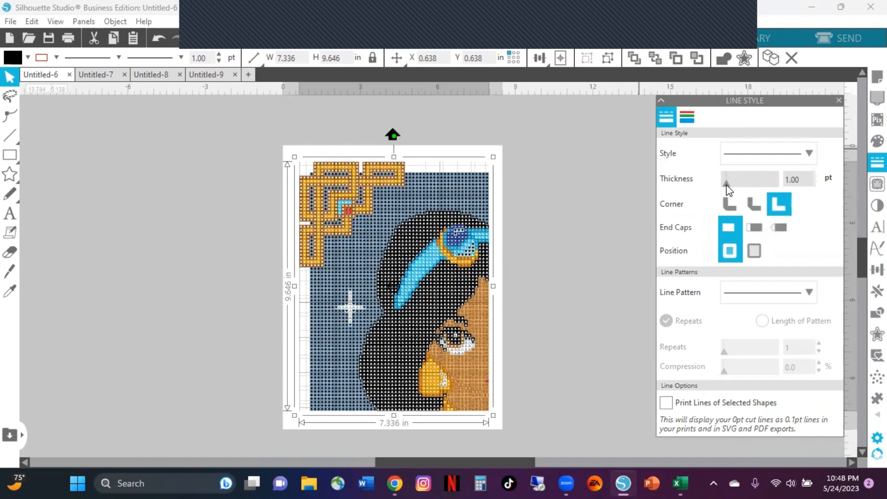
{"action": "double_click", "coordinate": [800, 179]}
{"action": "type", "text": "0"}
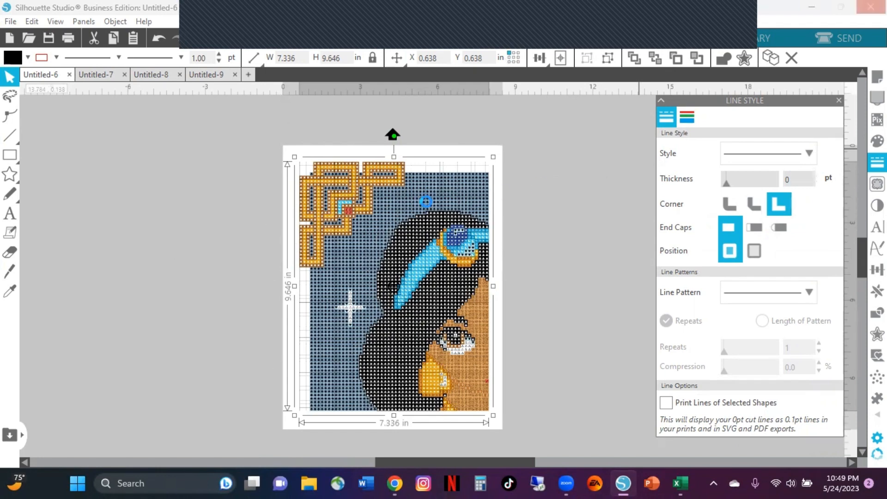
{"action": "left_click", "coordinate": [197, 238]}
{"action": "left_click", "coordinate": [196, 237]}
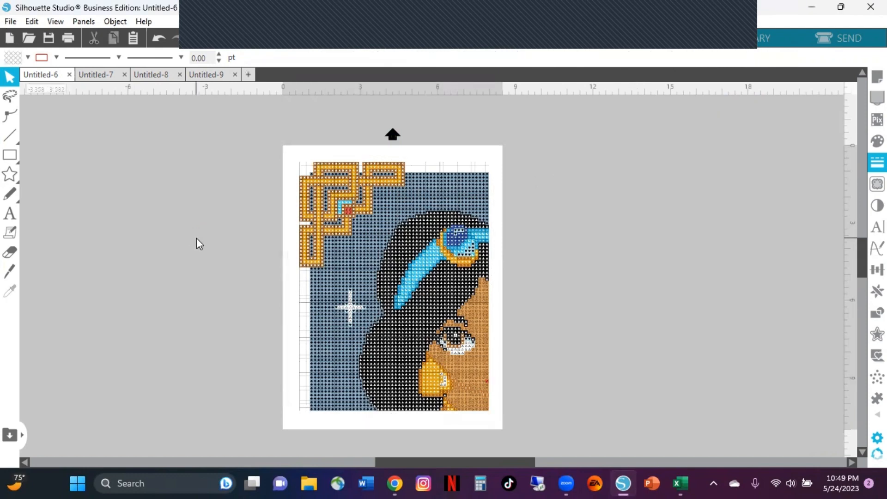
{"action": "left_click", "coordinate": [462, 175]}
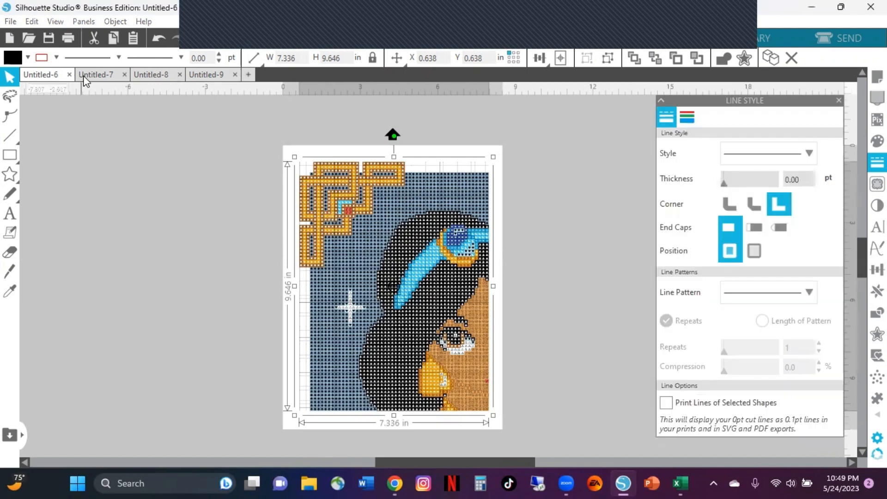
- Switch to the Untitled-7 document and examine the DMC color legend beside its grid up close
{"action": "left_click", "coordinate": [200, 77]}
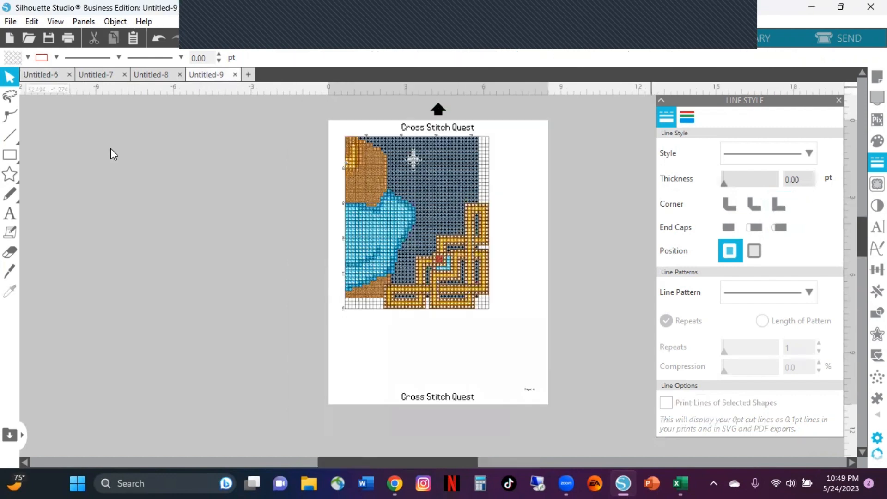
{"action": "left_click", "coordinate": [109, 76]}
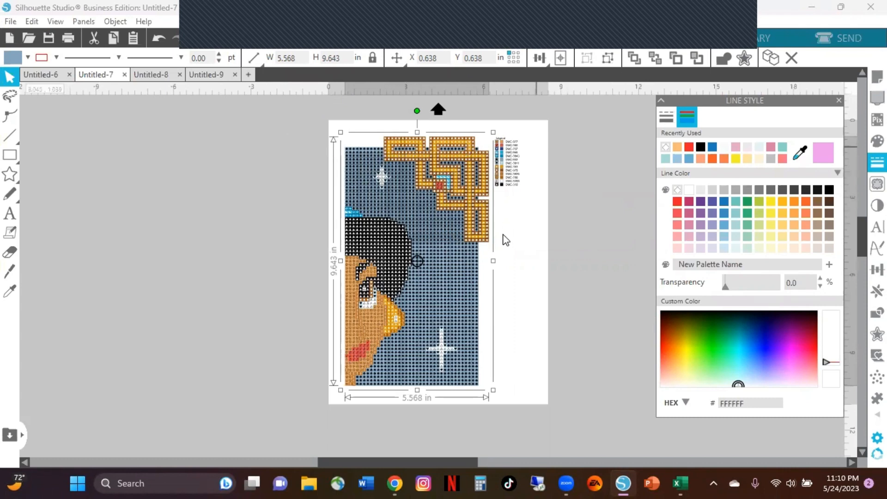
{"action": "left_click", "coordinate": [513, 200]}
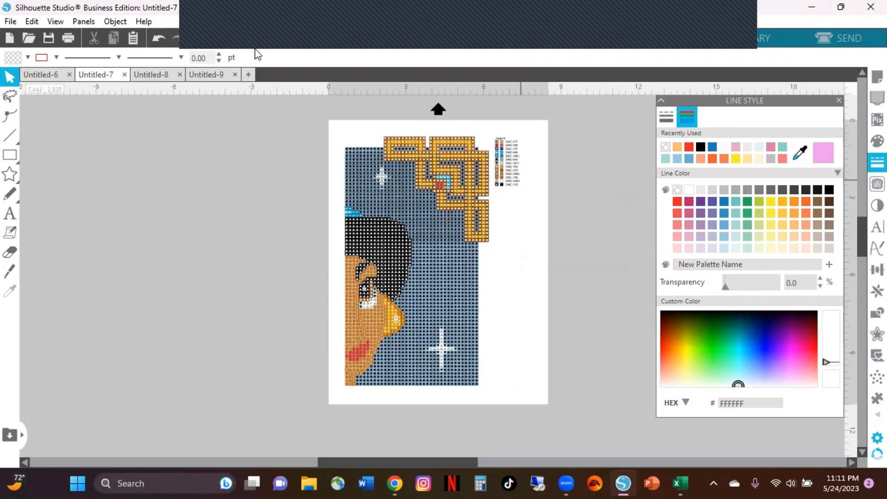
{"action": "left_click", "coordinate": [293, 44]}
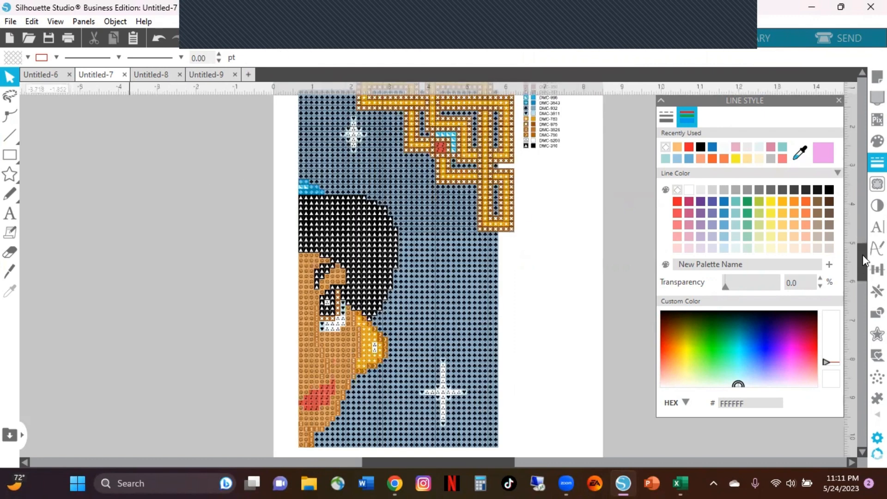
{"action": "left_click", "coordinate": [861, 226]}
{"action": "left_click_drag", "start_coordinate": [860, 218], "coordinate": [858, 237]}
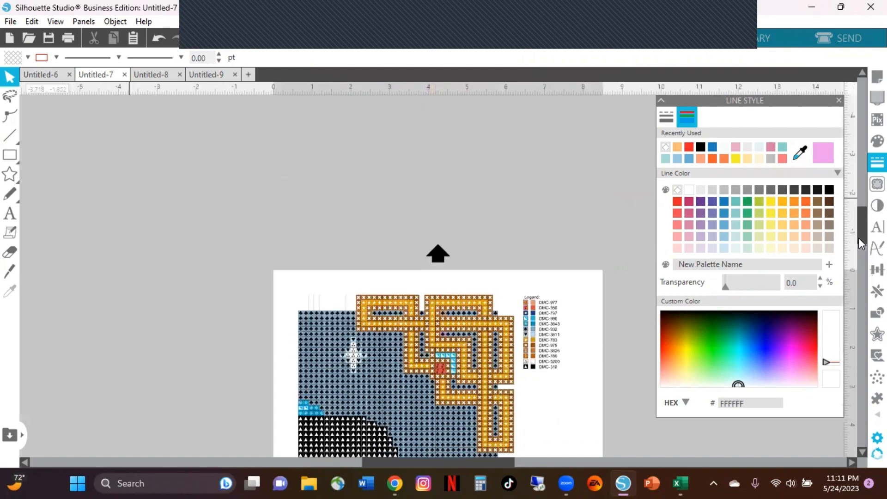
{"action": "left_click", "coordinate": [284, 41]}
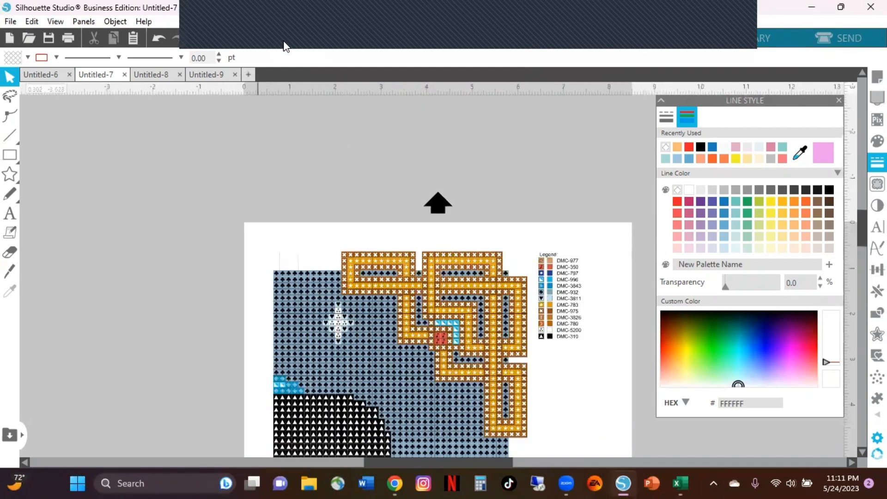
{"action": "left_click", "coordinate": [284, 41]}
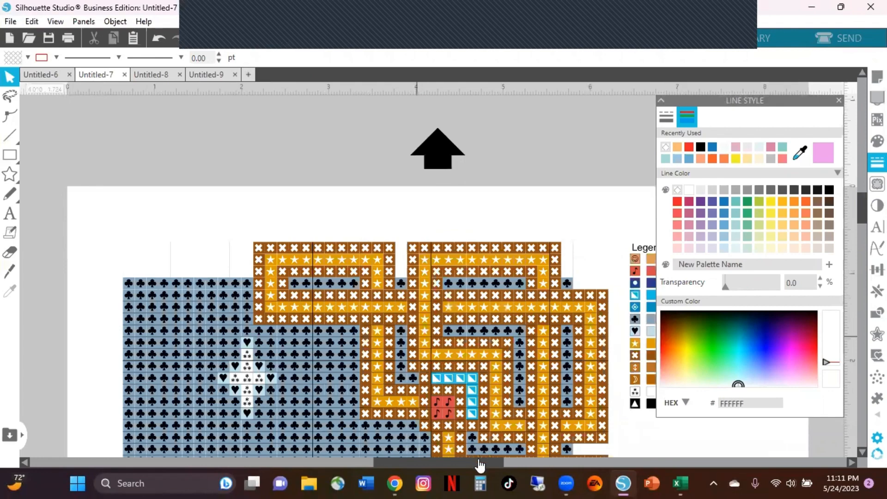
{"action": "left_click", "coordinate": [524, 461]}
{"action": "left_click", "coordinate": [525, 461]}
{"action": "left_click", "coordinate": [531, 461]}
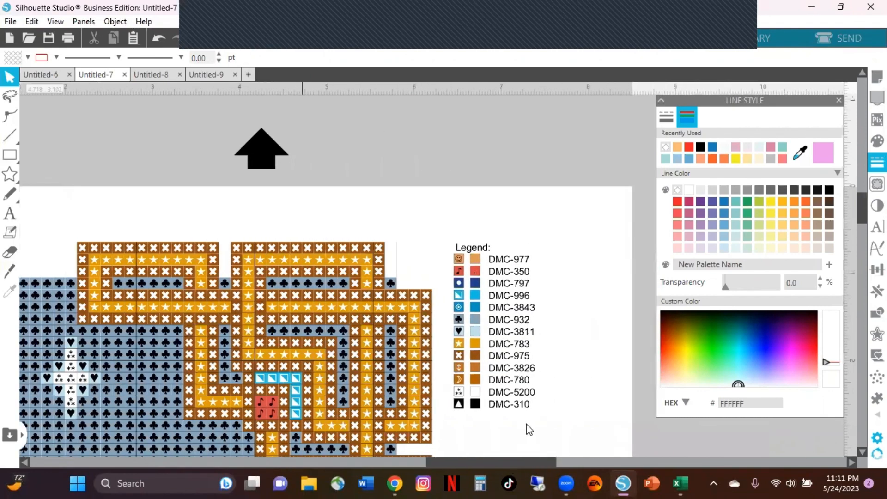
- Group the characters of the Legend: heading and move the heading slightly up and right, clear of the color list
{"action": "left_click", "coordinate": [512, 377]}
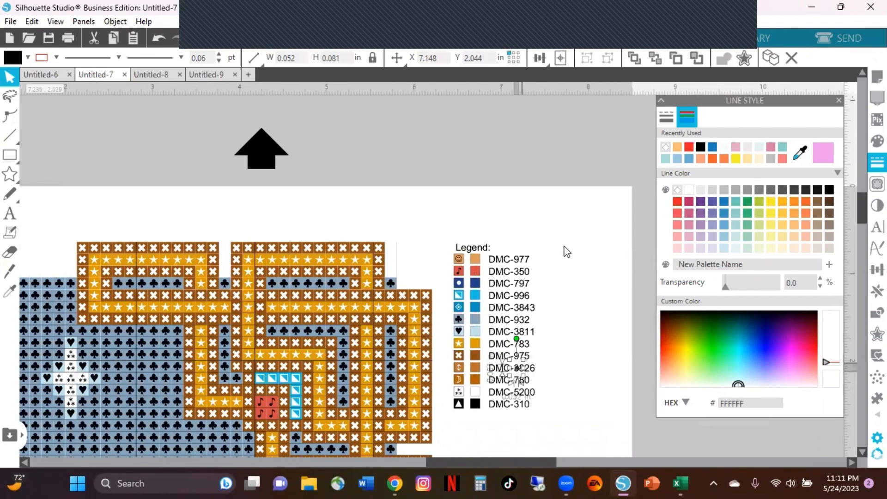
{"action": "left_click", "coordinate": [442, 230]}
{"action": "left_click_drag", "start_coordinate": [443, 211], "coordinate": [498, 260]}
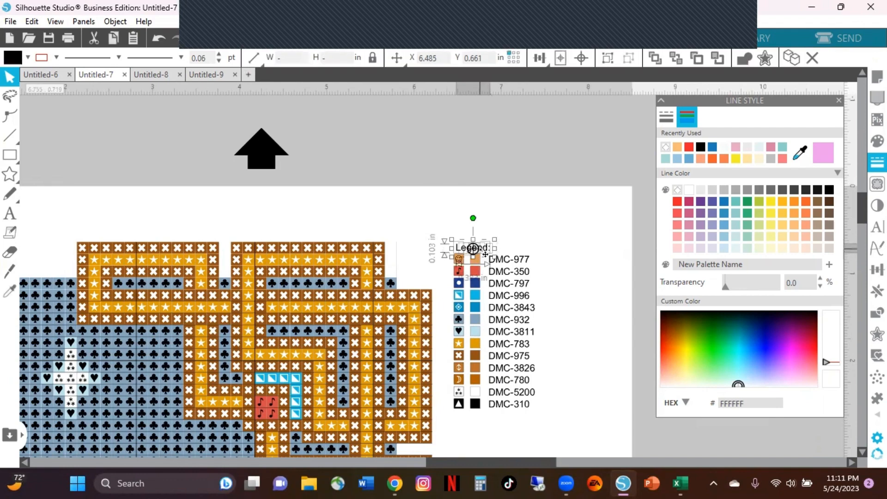
{"action": "right_click", "coordinate": [486, 253]}
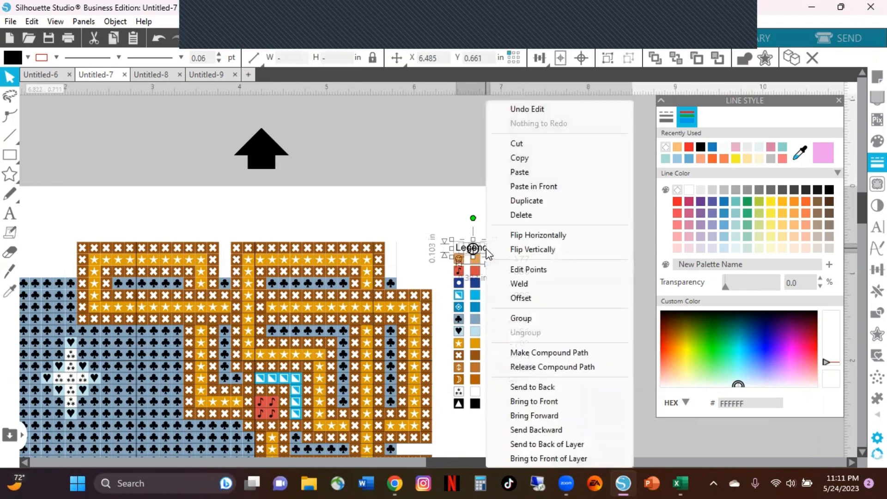
{"action": "left_click", "coordinate": [519, 319]}
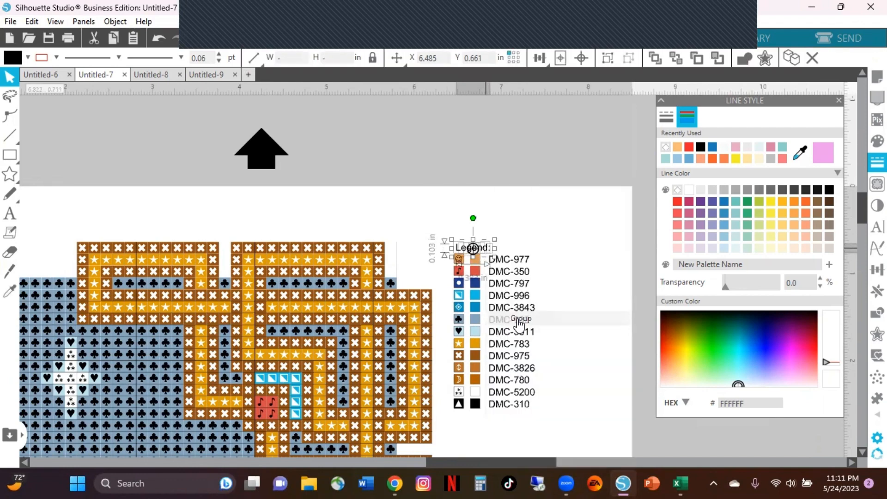
{"action": "left_click", "coordinate": [544, 245]}
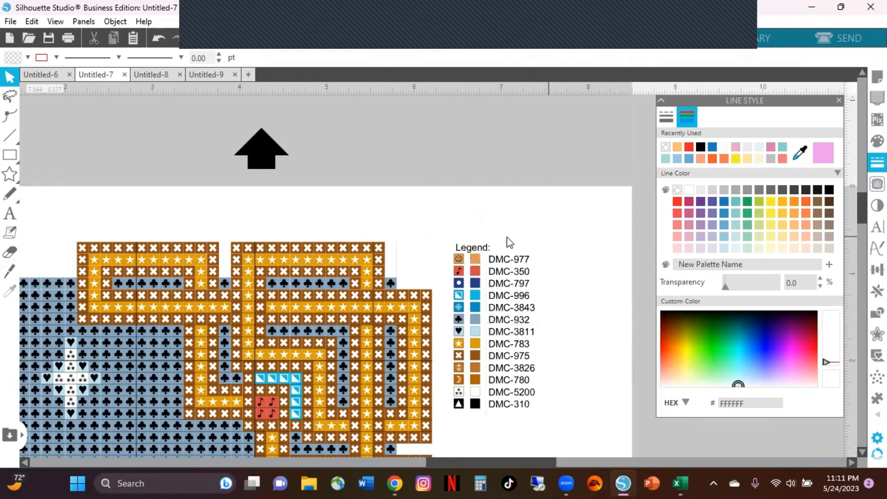
{"action": "left_click_drag", "start_coordinate": [496, 249], "coordinate": [523, 234]}
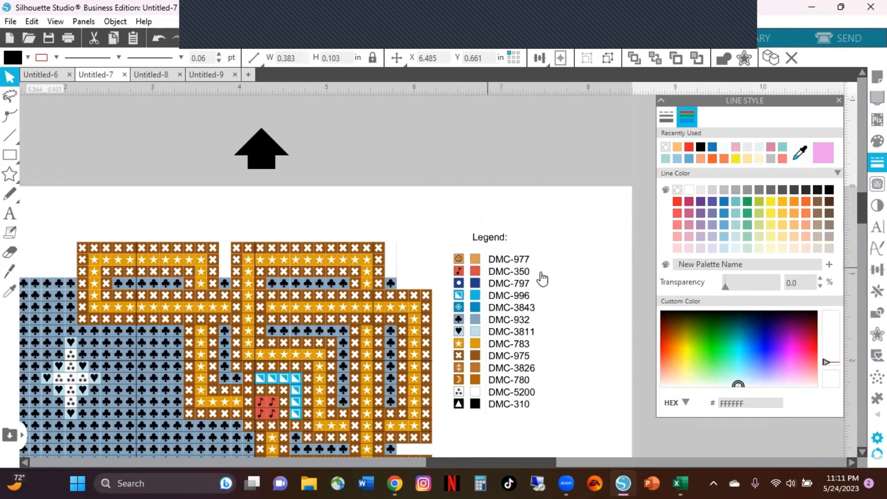
- Select all the DMC color codes in the legend, from DMC-977 to DMC-310, and group them
{"action": "left_click", "coordinate": [545, 251]}
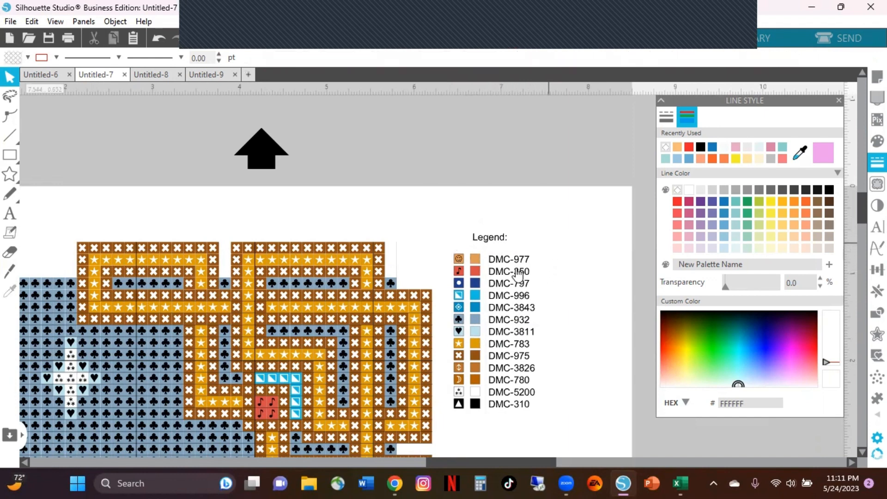
{"action": "left_click_drag", "start_coordinate": [541, 246], "coordinate": [485, 425]}
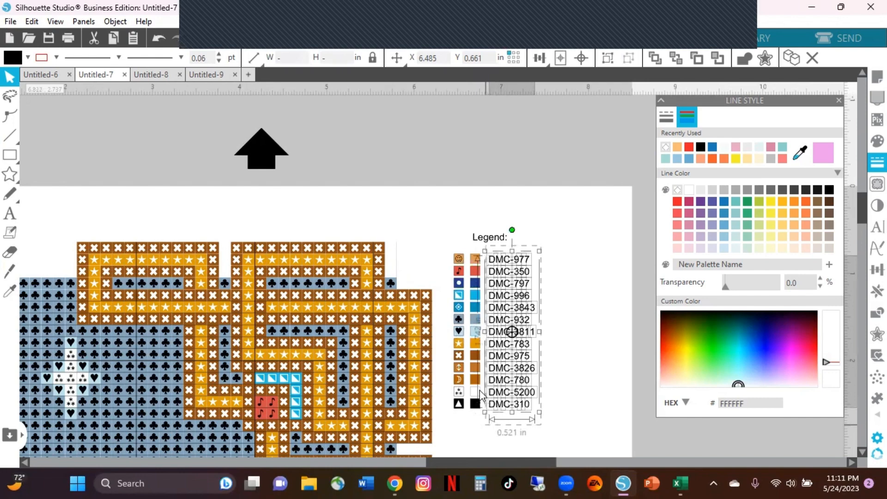
{"action": "right_click", "coordinate": [531, 319]}
{"action": "left_click", "coordinate": [562, 318]}
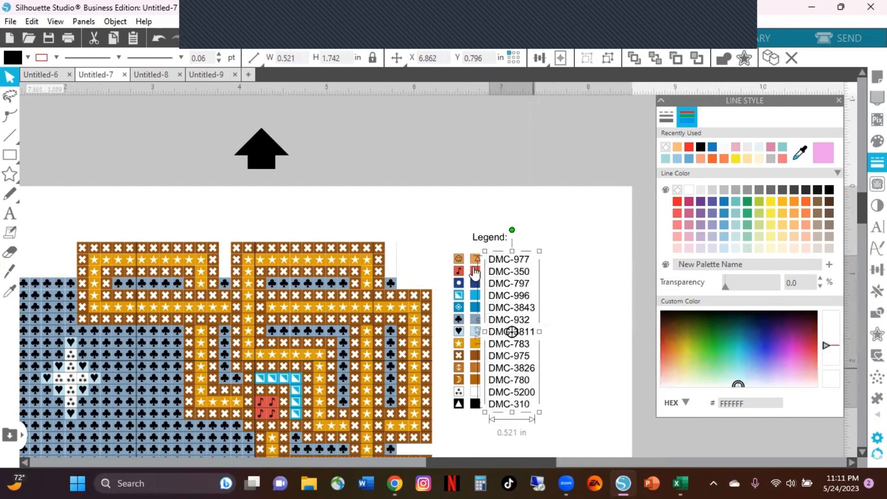
- Group the column of symbol squares at the outer edge of the legend, from DMC-977 down to DMC-310
{"action": "left_click", "coordinate": [452, 246]}
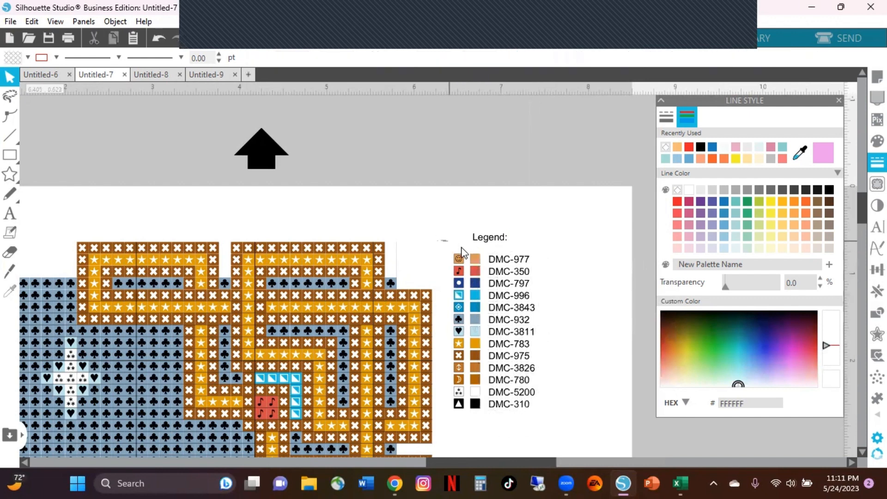
{"action": "left_click_drag", "start_coordinate": [469, 283], "coordinate": [468, 423]}
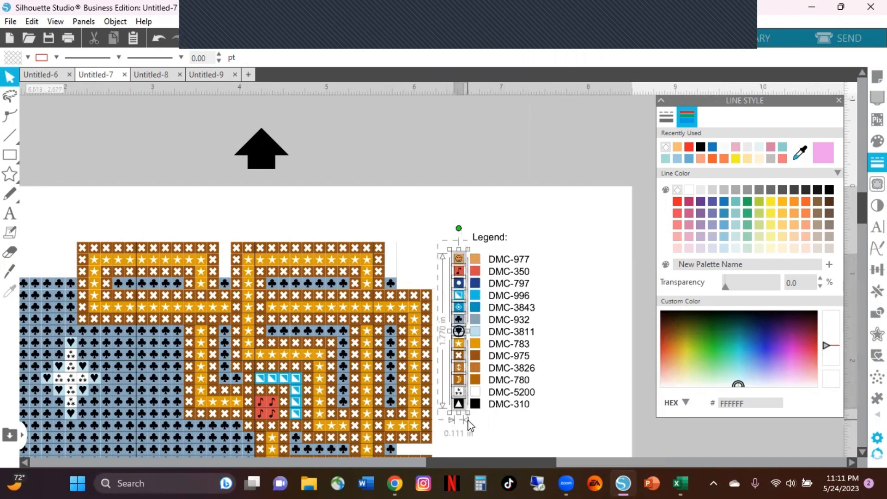
{"action": "left_click", "coordinate": [460, 389]}
{"action": "right_click", "coordinate": [460, 386]}
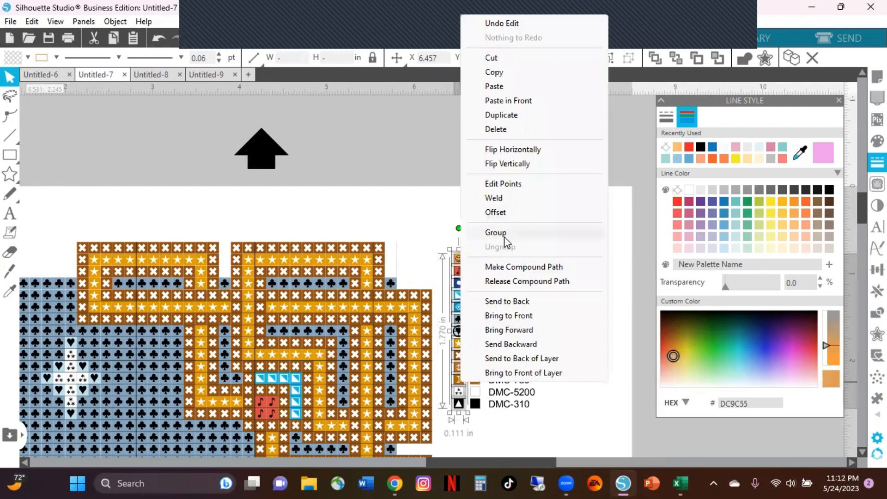
{"action": "left_click", "coordinate": [503, 236]}
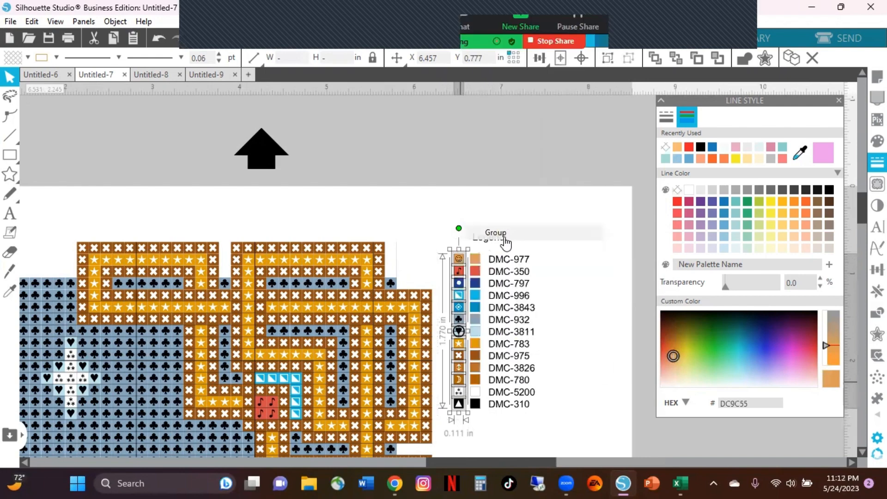
- Group the plain color swatches between the legend's symbol squares and DMC codes, and delete that group
{"action": "left_click", "coordinate": [469, 422]}
{"action": "left_click_drag", "start_coordinate": [481, 421], "coordinate": [484, 258]}
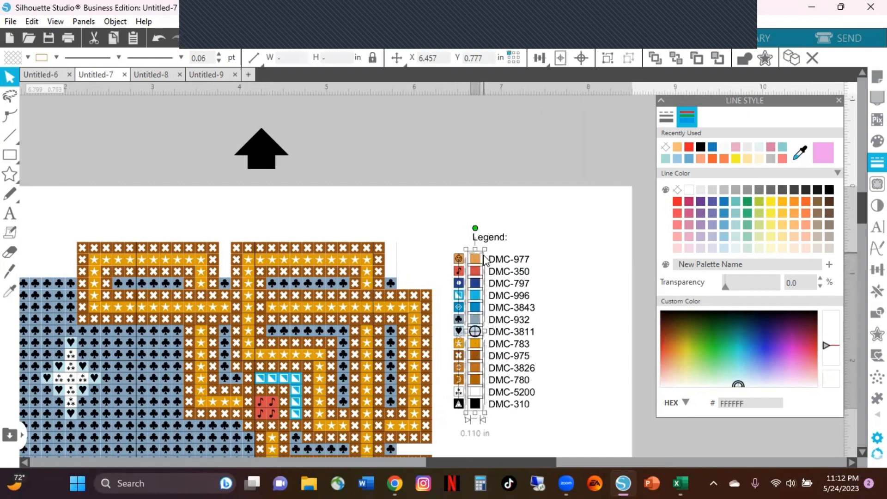
{"action": "right_click", "coordinate": [524, 271]}
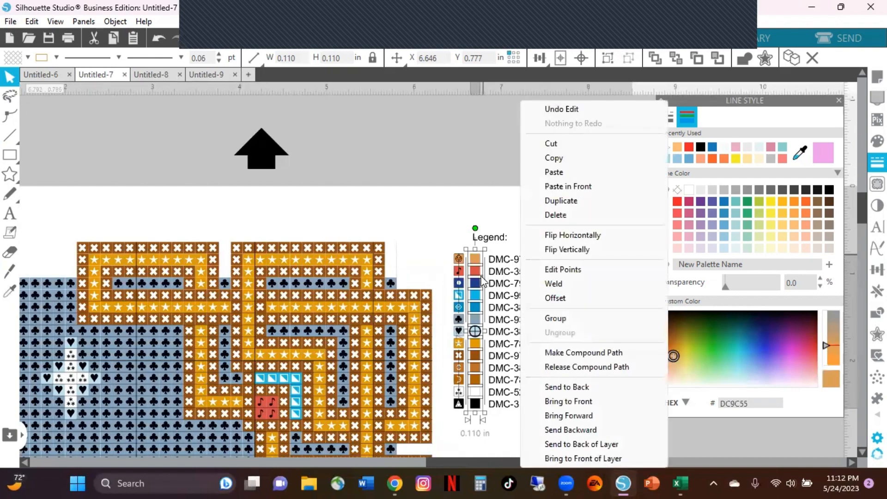
{"action": "left_click", "coordinate": [556, 320]}
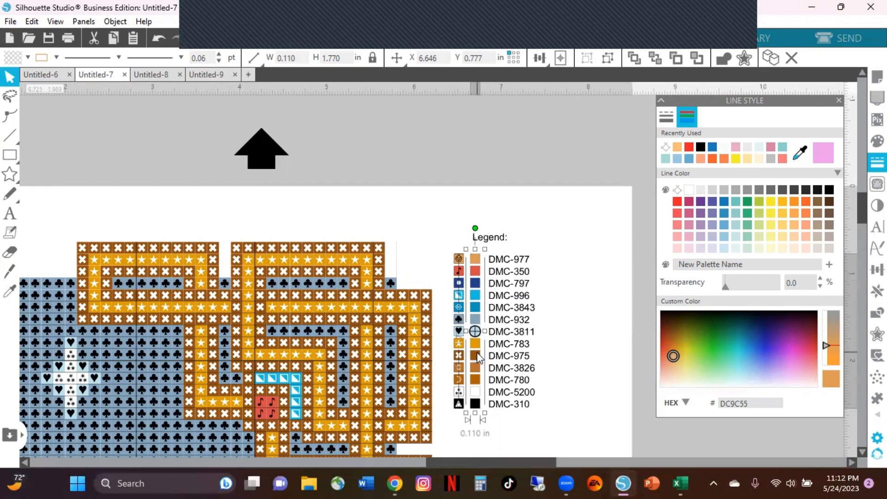
{"action": "key", "text": "Delete"}
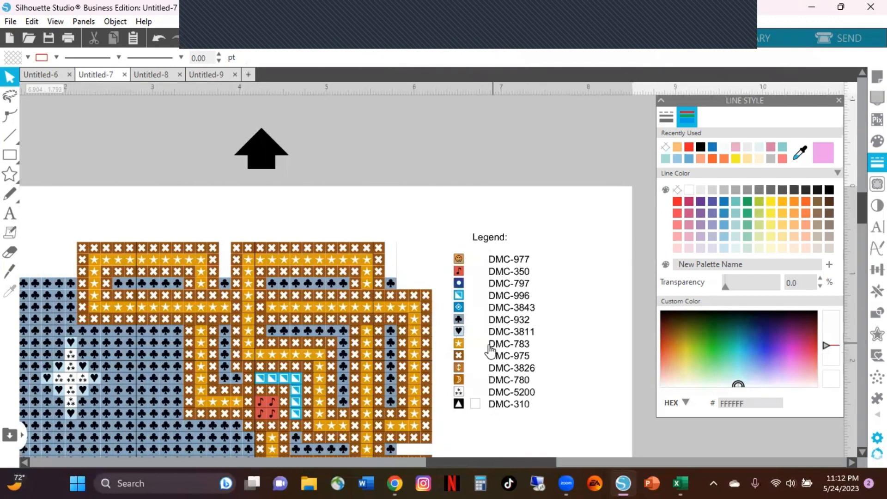
- Nudge the legend's symbol column right until it sits close beside the DMC codes, at about X 6.711 in
{"action": "left_click", "coordinate": [455, 334]}
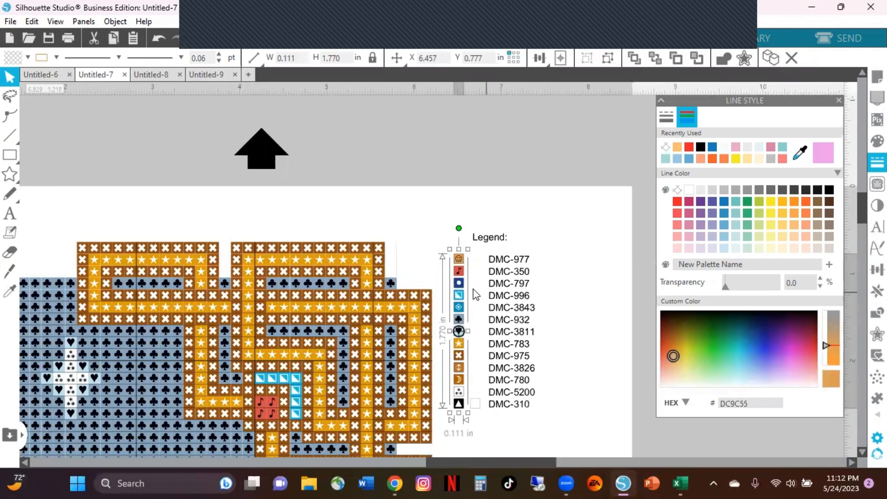
{"action": "key", "text": "Right"}
{"action": "key", "text": "Right"}
{"action": "key", "text": "Right"}
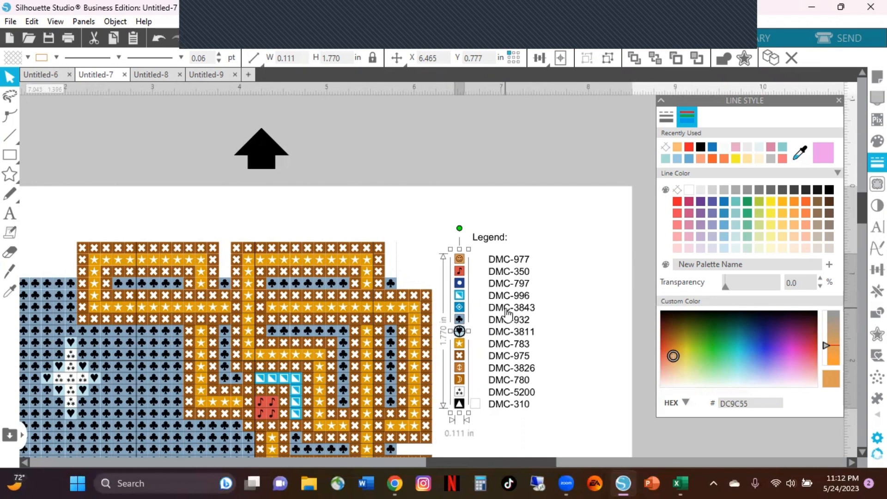
{"action": "key", "text": "Right"}
{"action": "key", "text": "Right"}
{"action": "key", "text": "Right"}
{"action": "key", "text": "Right"}
{"action": "key", "text": "Right"}
{"action": "key", "text": "Right"}
{"action": "key", "text": "Right"}
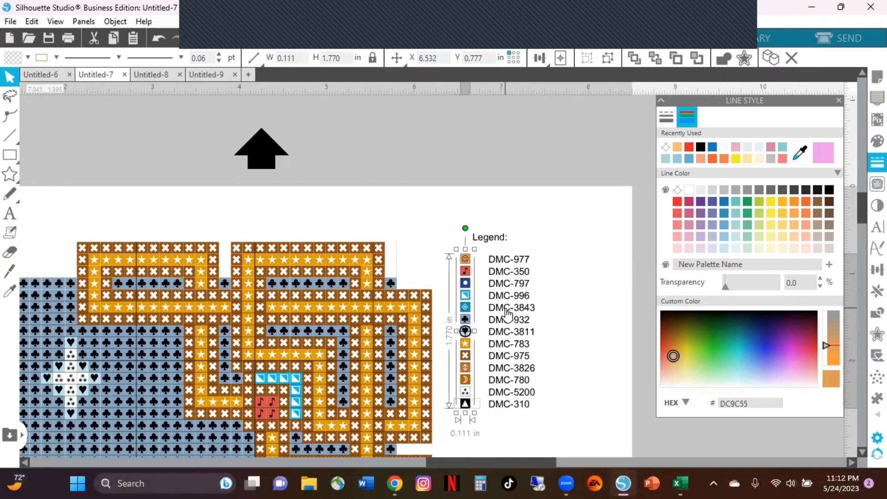
{"action": "key", "text": "Right"}
{"action": "key", "text": "Right"}
{"action": "key", "text": "Right"}
{"action": "key", "text": "Right"}
{"action": "key", "text": "Right"}
{"action": "key", "text": "Right"}
{"action": "key", "text": "Right"}
{"action": "key", "text": "Right"}
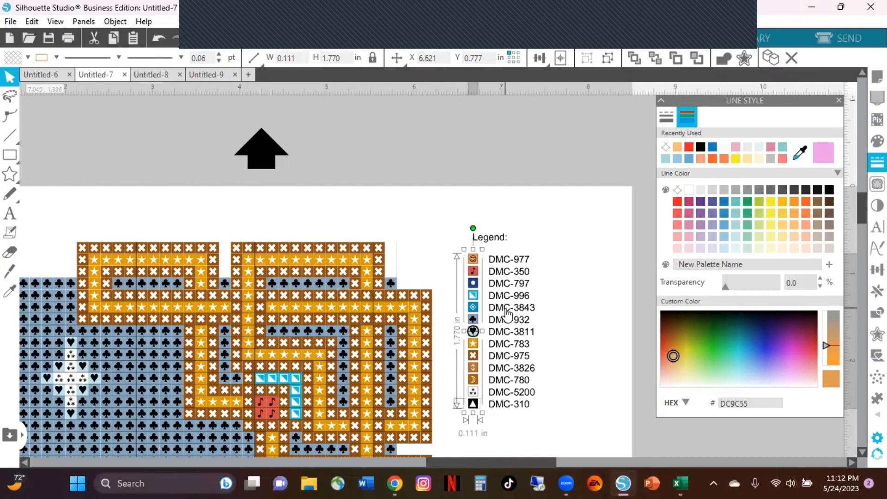
{"action": "key", "text": "Right"}
{"action": "key", "text": "Right"}
{"action": "key", "text": "Right"}
{"action": "key", "text": "Right"}
{"action": "key", "text": "Right"}
{"action": "key", "text": "Right"}
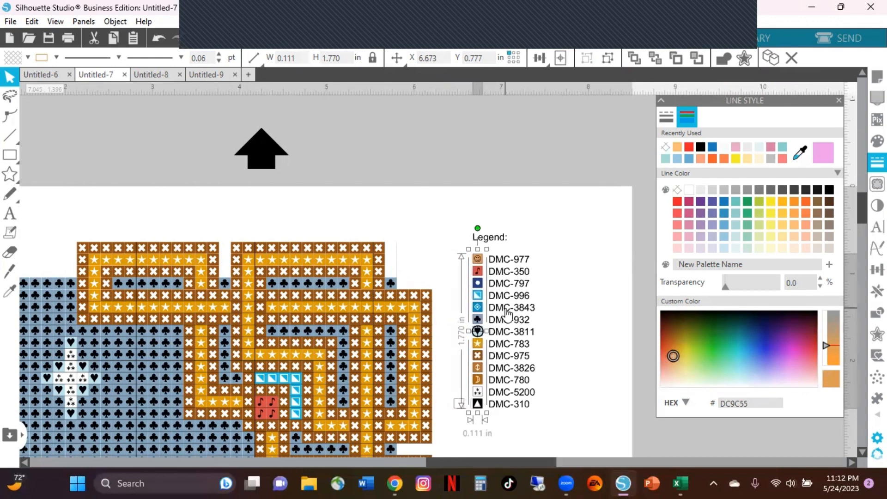
{"action": "key", "text": "Right"}
{"action": "key", "text": "Right"}
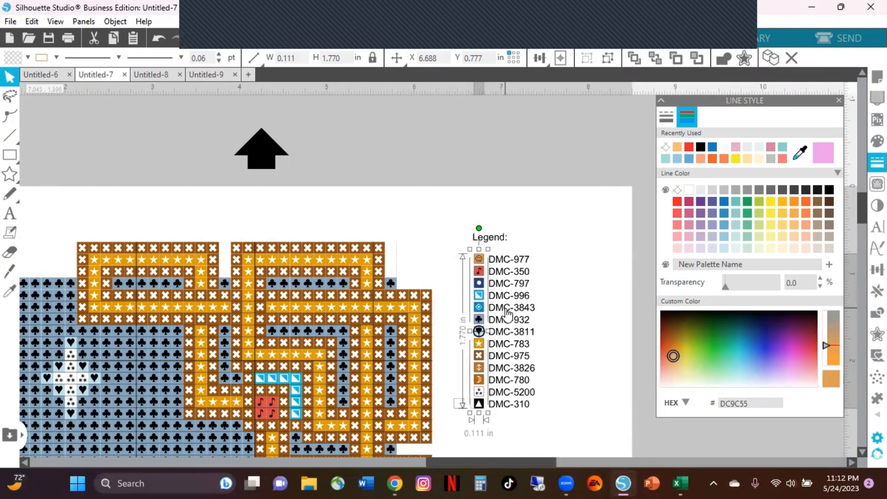
{"action": "key", "text": "Right"}
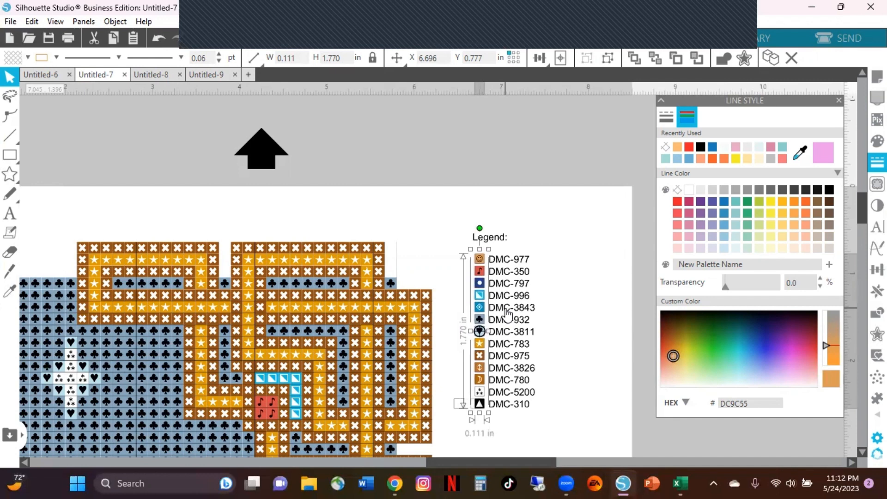
{"action": "key", "text": "Right"}
{"action": "key", "text": "Right"}
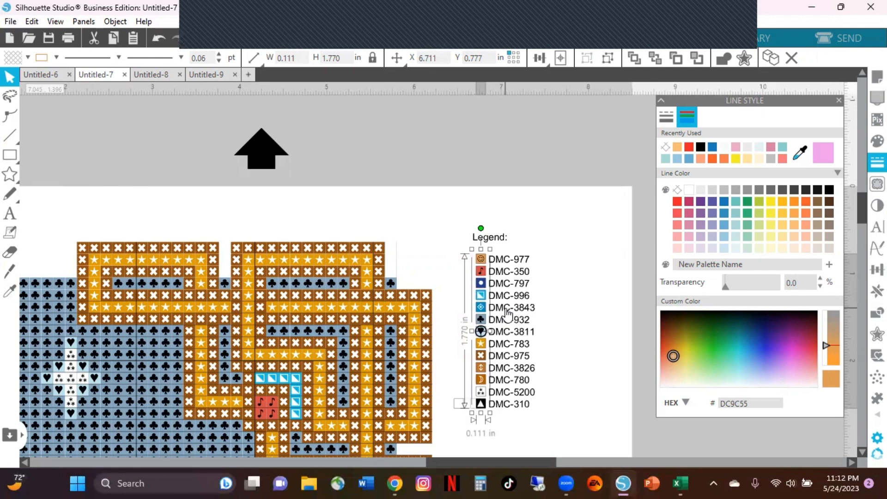
{"action": "key", "text": "Left"}
{"action": "key", "text": "Right"}
- Shift the Legend: heading slightly right above the color list and delete the leftover empty boxes beside DMC-310
{"action": "left_click", "coordinate": [499, 241]}
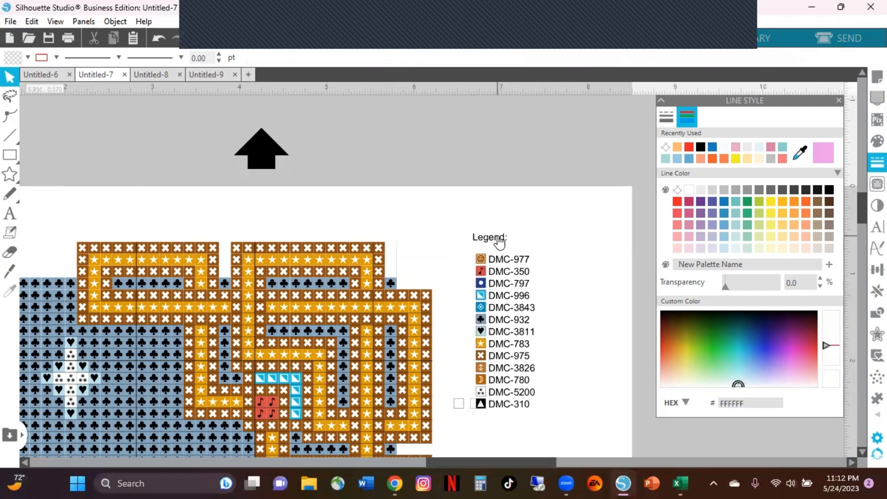
{"action": "left_click_drag", "start_coordinate": [499, 241], "coordinate": [509, 242]}
{"action": "left_click", "coordinate": [461, 417]}
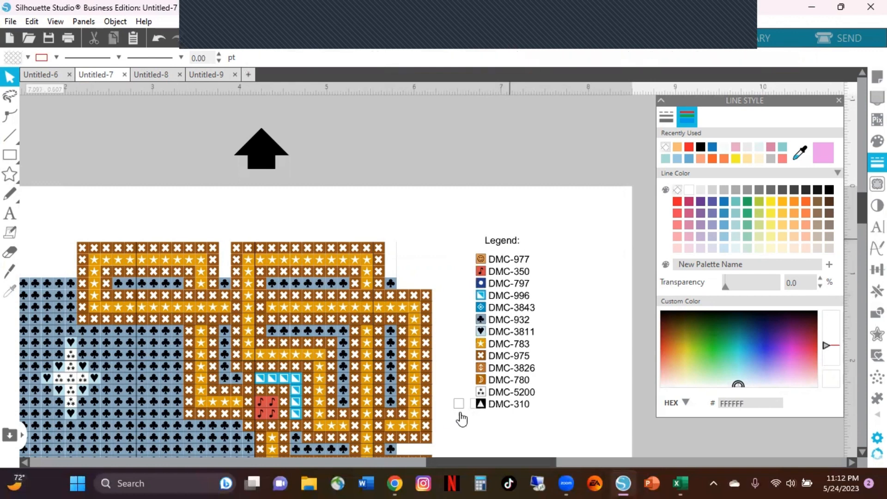
{"action": "left_click", "coordinate": [463, 409]}
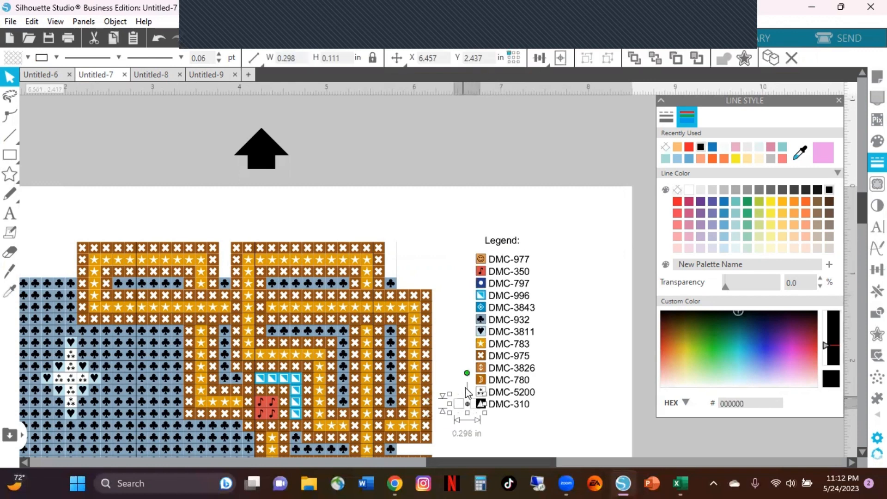
{"action": "key", "text": "Delete"}
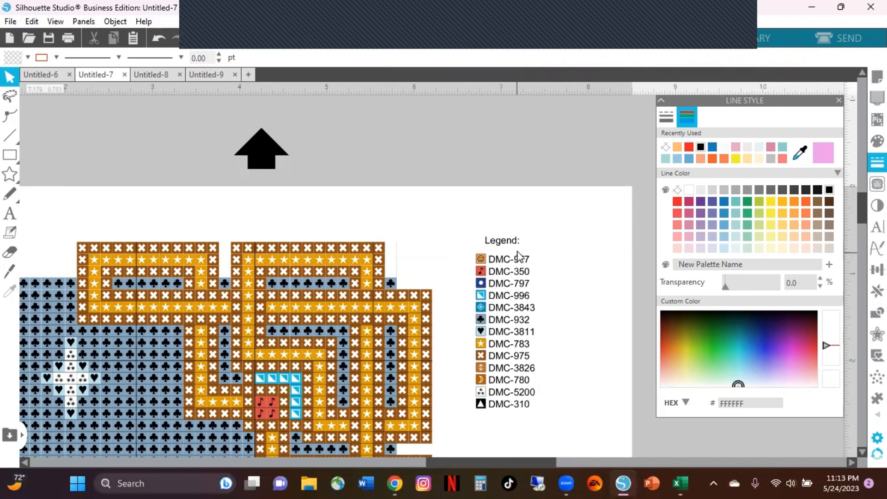
- Fine-tune the symbol column slightly closer to the DMC codes, at about X 6.726 in, and check the Legend: heading's placement
{"action": "left_click", "coordinate": [479, 288]}
{"action": "left_click_drag", "start_coordinate": [479, 289], "coordinate": [480, 289]}
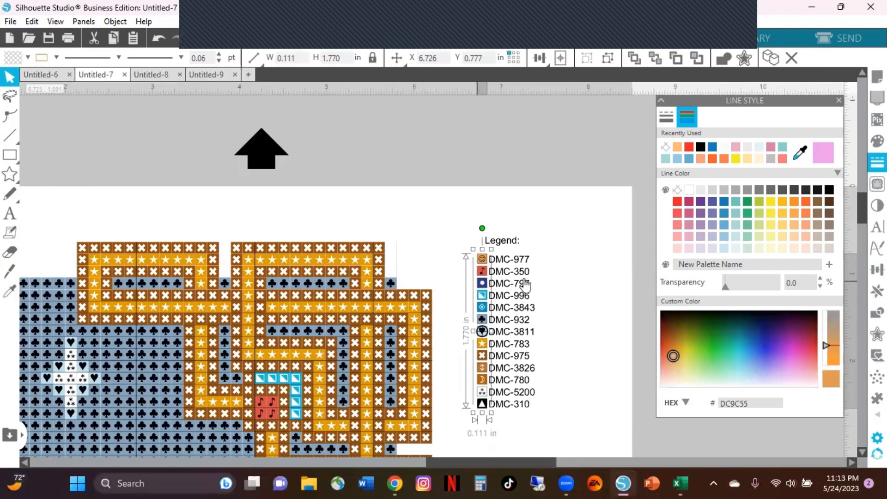
{"action": "left_click", "coordinate": [599, 262]}
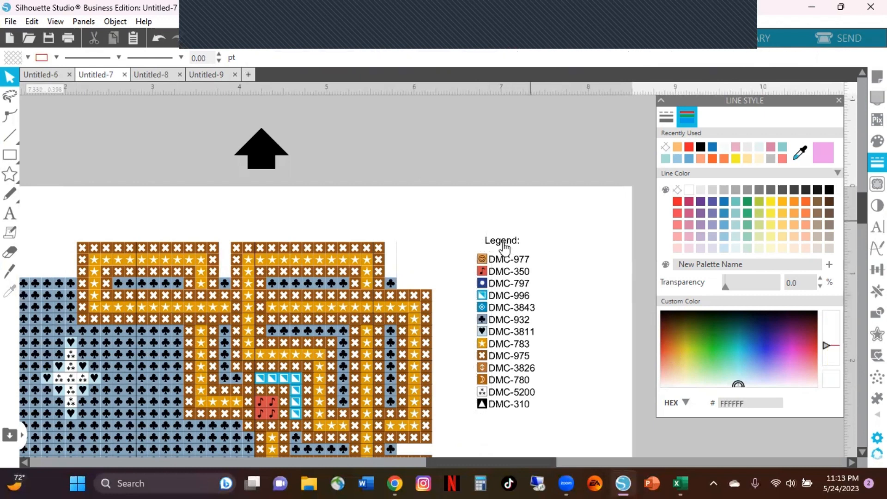
{"action": "left_click", "coordinate": [503, 244]}
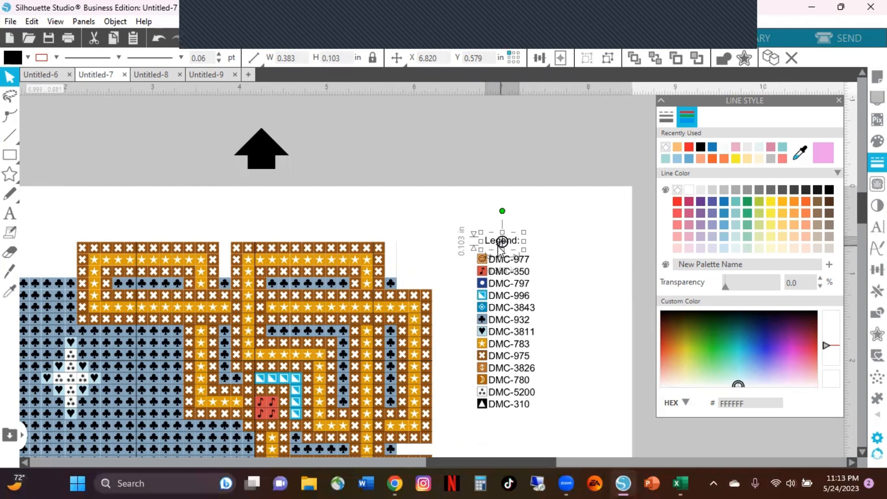
{"action": "left_click", "coordinate": [561, 234]}
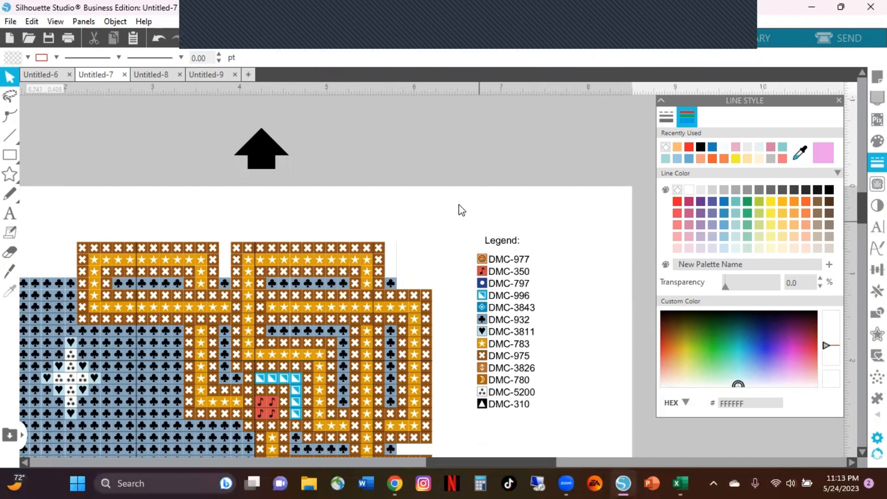
- Group the Legend: heading, symbol column and DMC codes into a single legend object
{"action": "left_click_drag", "start_coordinate": [450, 200], "coordinate": [585, 438]}
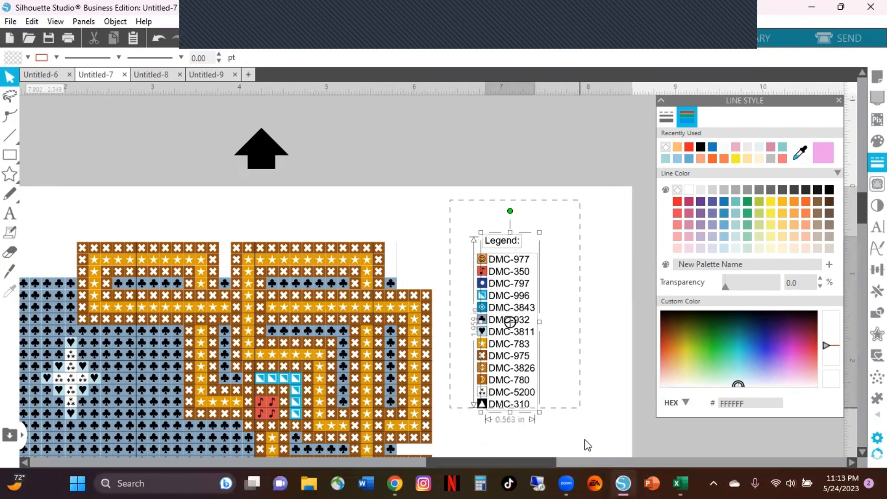
{"action": "right_click", "coordinate": [490, 373]}
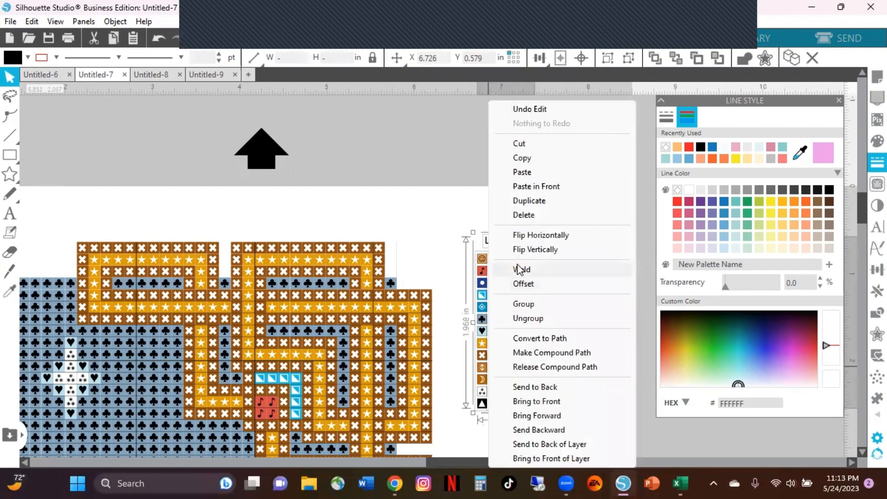
{"action": "left_click", "coordinate": [526, 304]}
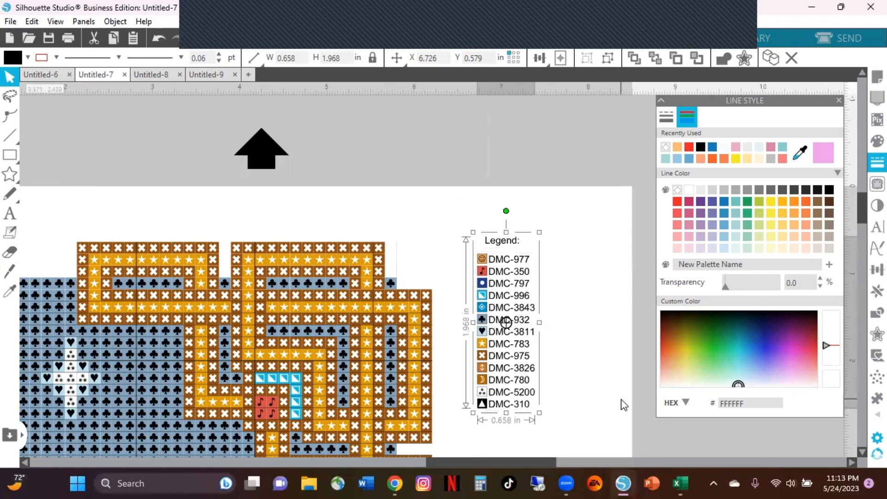
- Copy the grouped cross stitch grid on the Untitled-7 page, leaving out the legend
{"action": "left_click", "coordinate": [303, 42]}
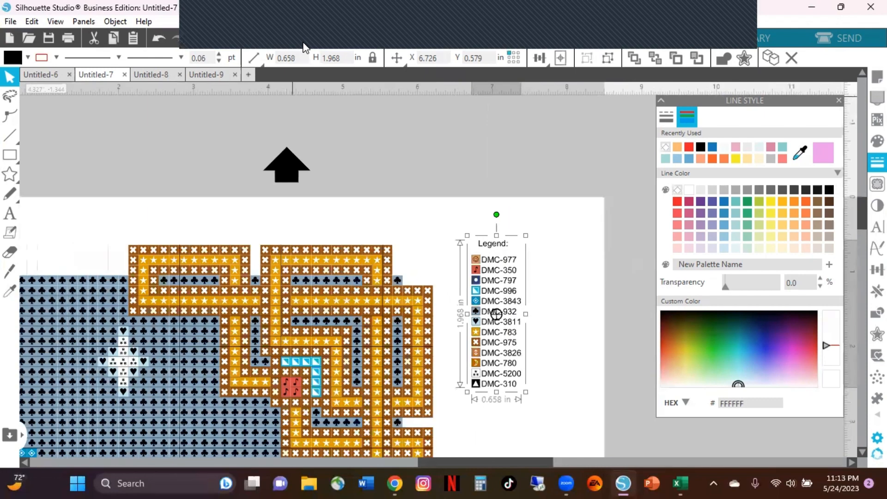
{"action": "left_click", "coordinate": [303, 43]}
{"action": "left_click", "coordinate": [303, 43]}
{"action": "left_click", "coordinate": [303, 43]}
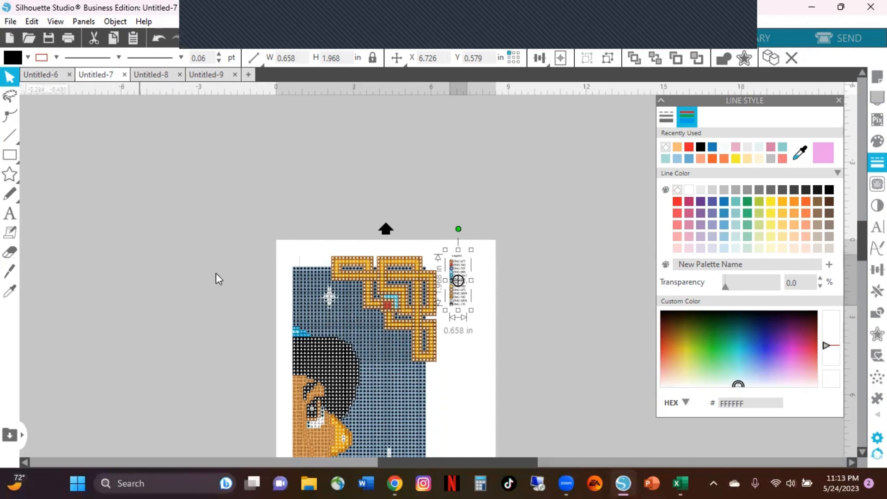
{"action": "left_click", "coordinate": [362, 300]}
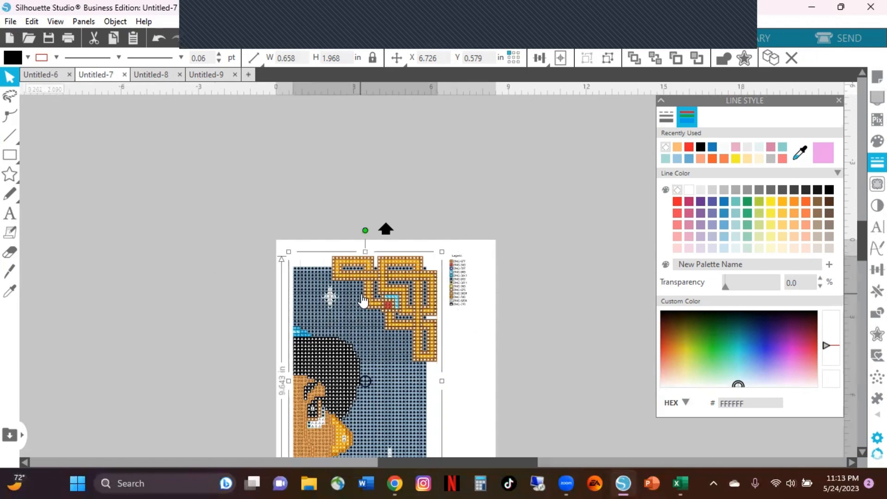
{"action": "right_click", "coordinate": [362, 300]}
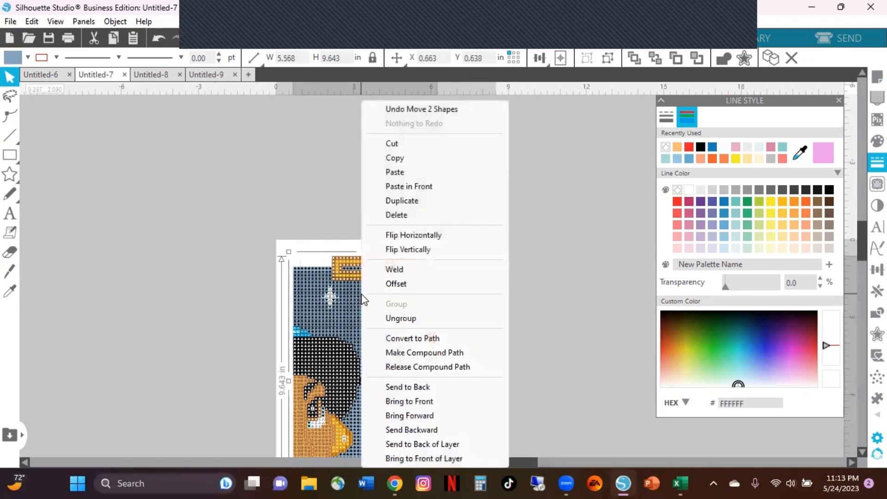
{"action": "left_click", "coordinate": [404, 160]}
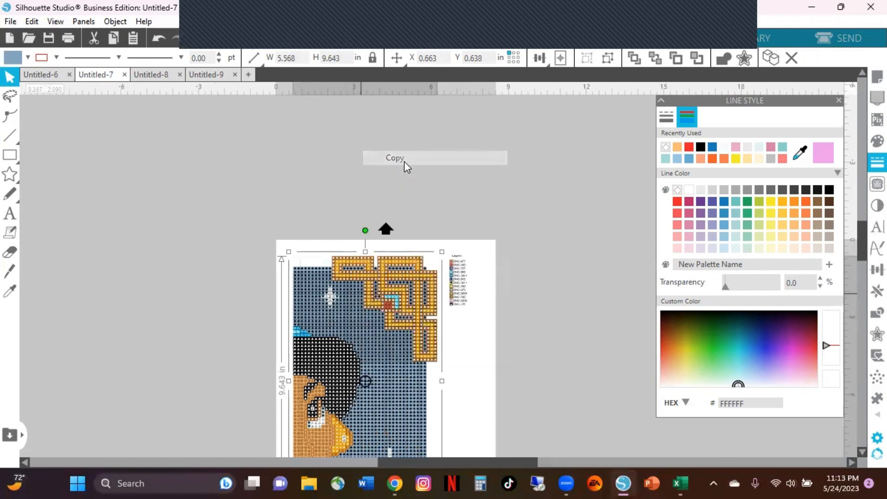
- Paste the copied Untitled-7 grid into Untitled-6 and place it against the right edge of the existing upper-left section
{"action": "left_click", "coordinate": [41, 77]}
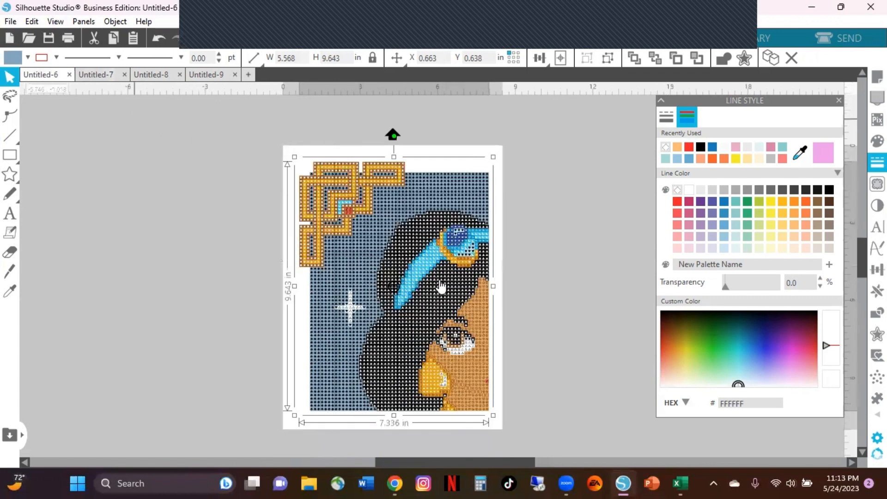
{"action": "left_click", "coordinate": [548, 229]}
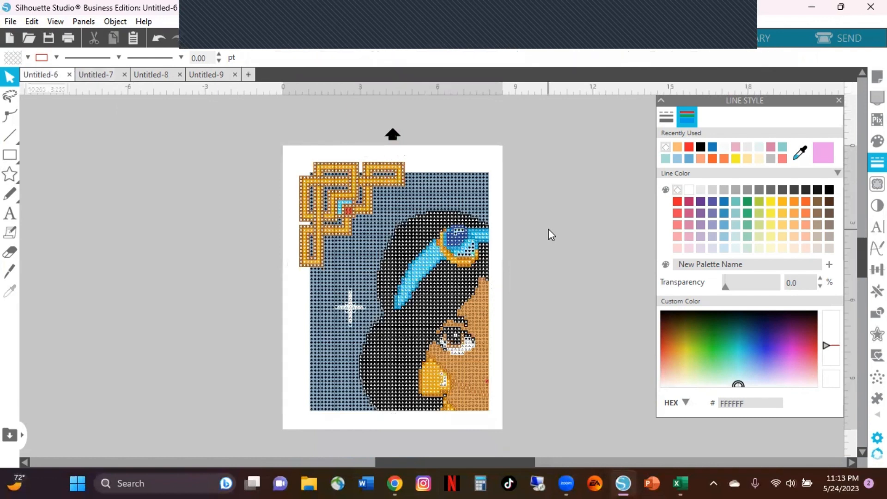
{"action": "right_click", "coordinate": [547, 228]}
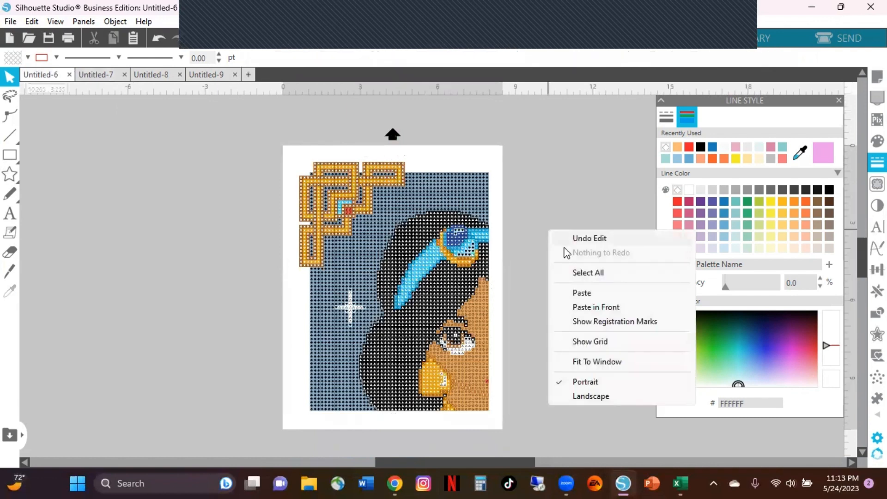
{"action": "left_click", "coordinate": [581, 293]}
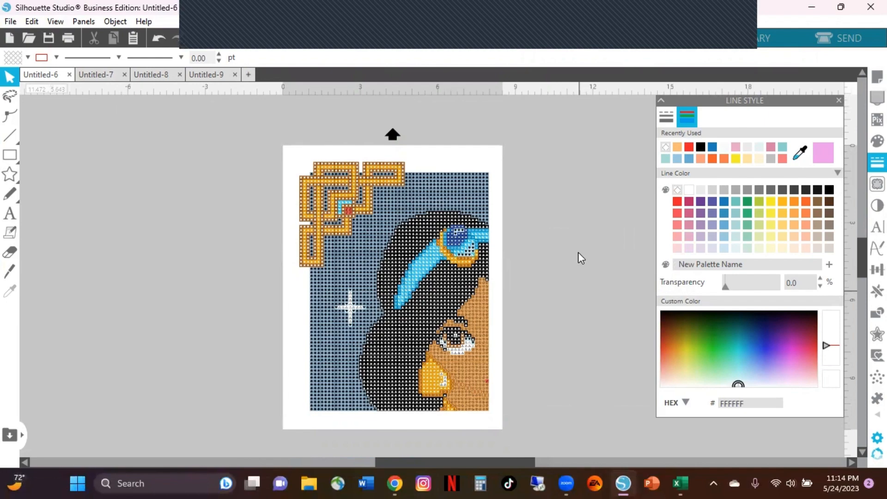
{"action": "key", "text": "ctrl+v"}
{"action": "left_click_drag", "start_coordinate": [370, 281], "coordinate": [449, 279]}
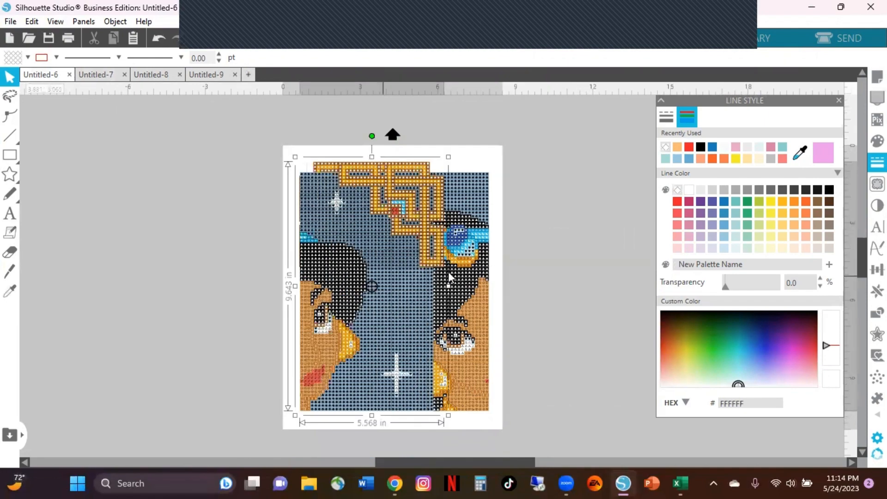
{"action": "left_click_drag", "start_coordinate": [573, 283], "coordinate": [559, 265]}
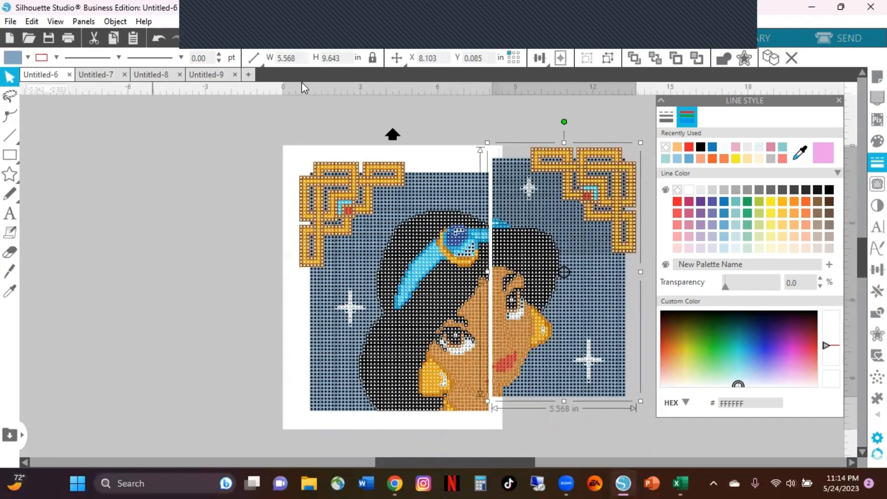
- Copy the grouped lower-left grid section from the Untitled-8 page
{"action": "left_click", "coordinate": [307, 43]}
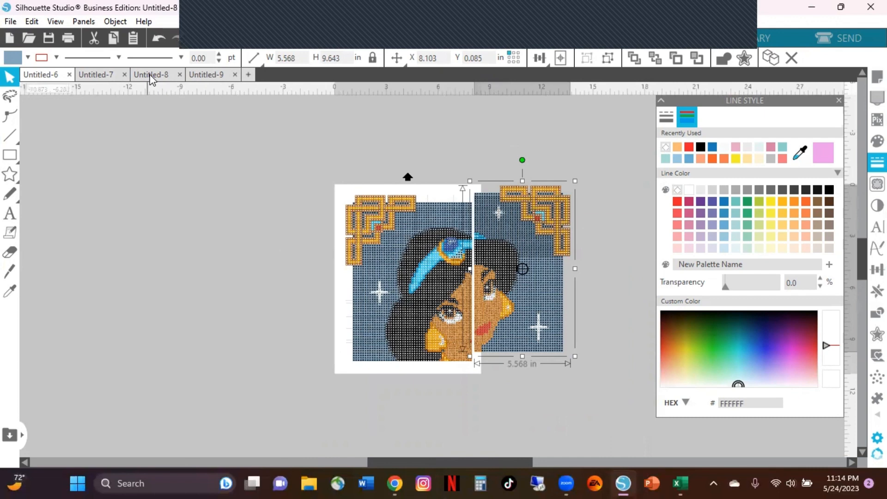
{"action": "left_click", "coordinate": [150, 79]}
{"action": "left_click", "coordinate": [401, 246]}
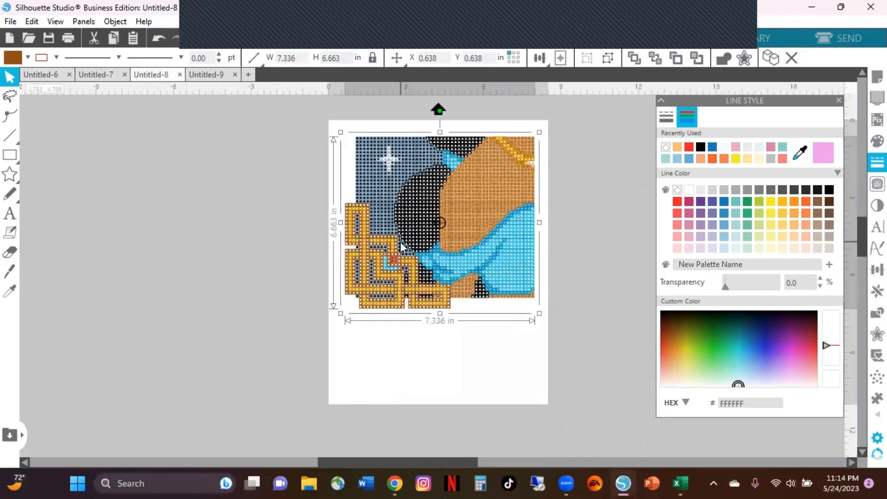
{"action": "right_click", "coordinate": [401, 246]}
{"action": "left_click", "coordinate": [435, 158]}
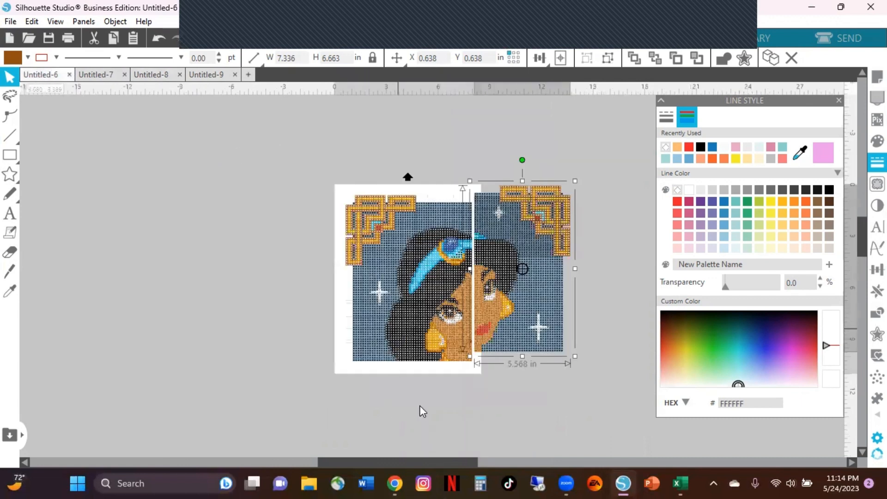
- Paste the lower-left grid section into Untitled-6 and move it directly below the upper-left section
{"action": "right_click", "coordinate": [432, 404]}
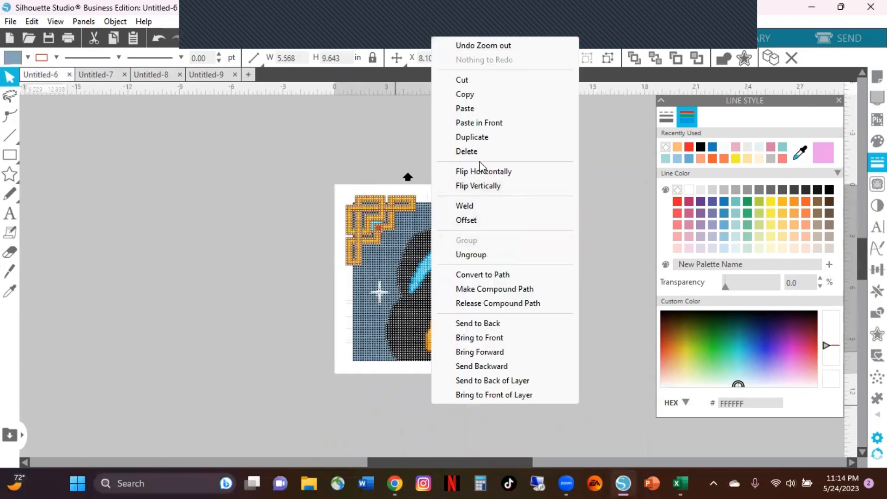
{"action": "left_click", "coordinate": [486, 108]}
{"action": "mouse_move", "coordinate": [395, 483]}
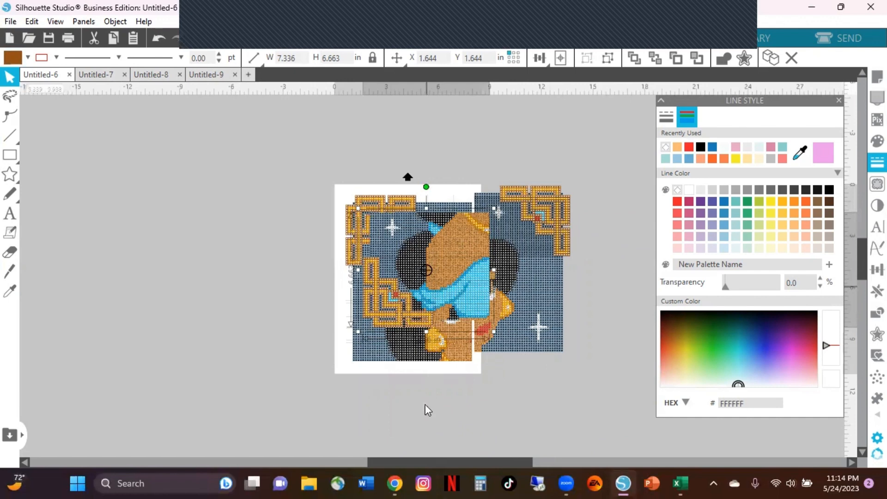
{"action": "left_click_drag", "start_coordinate": [425, 404], "coordinate": [424, 409]}
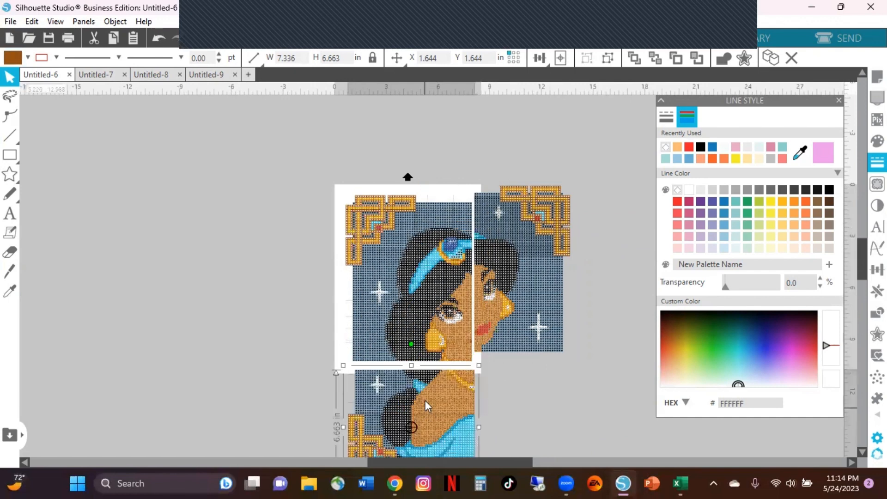
- Copy the grouped lower-right grid section from the Untitled-9 page
{"action": "left_click", "coordinate": [222, 75]}
{"action": "right_click", "coordinate": [377, 198]}
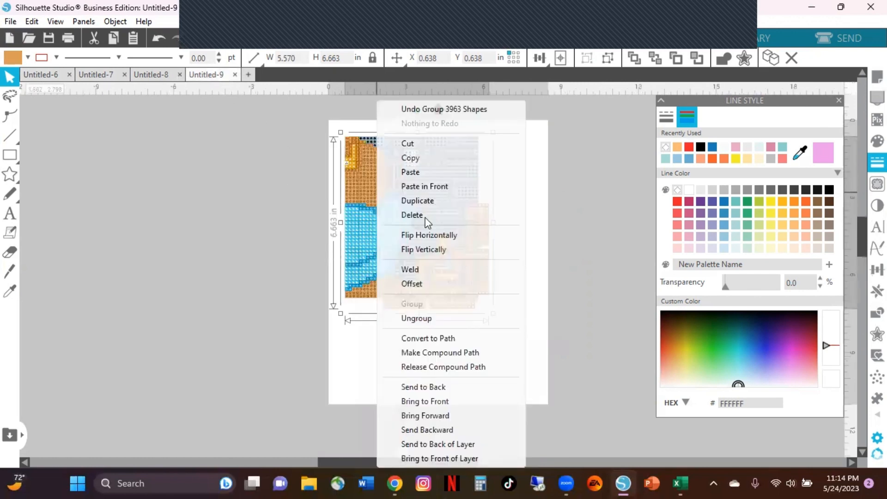
{"action": "left_click", "coordinate": [412, 158]}
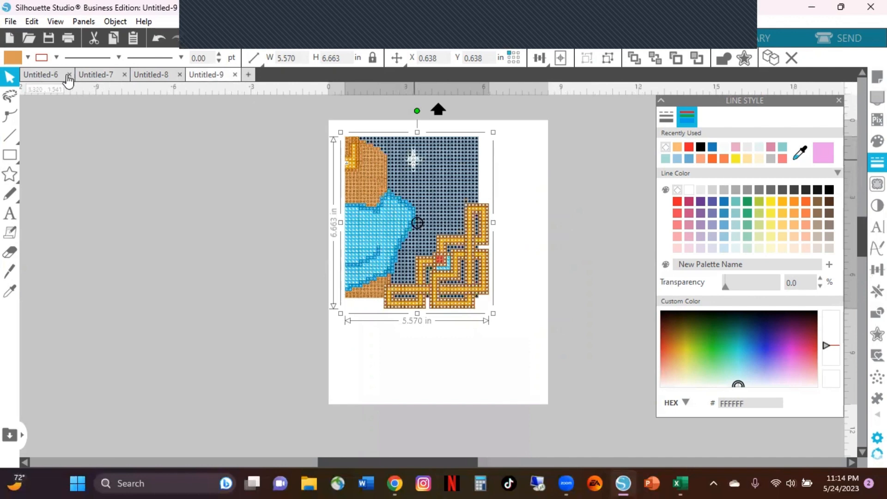
- Paste the lower-right grid section into Untitled-6 and move it below the upper-right section, beside the lower-left one
{"action": "left_click", "coordinate": [42, 75]}
{"action": "key", "text": "ctrl+v"}
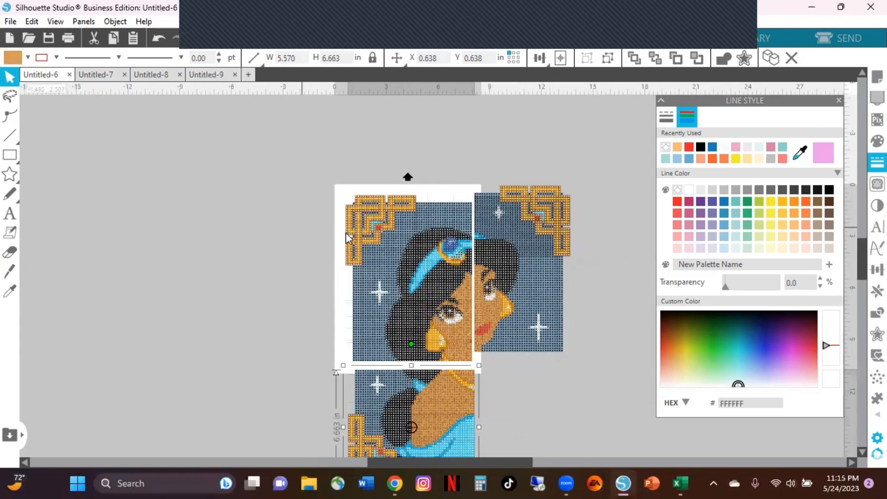
{"action": "right_click", "coordinate": [328, 239]}
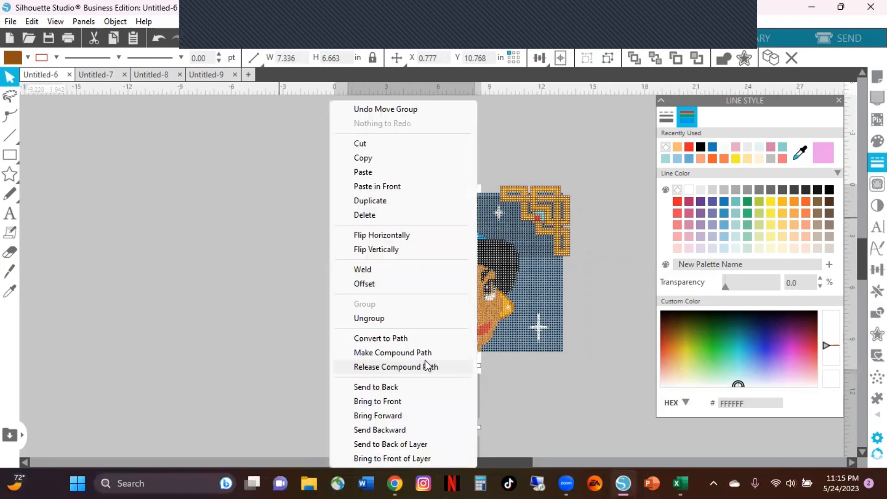
{"action": "left_click", "coordinate": [367, 173]}
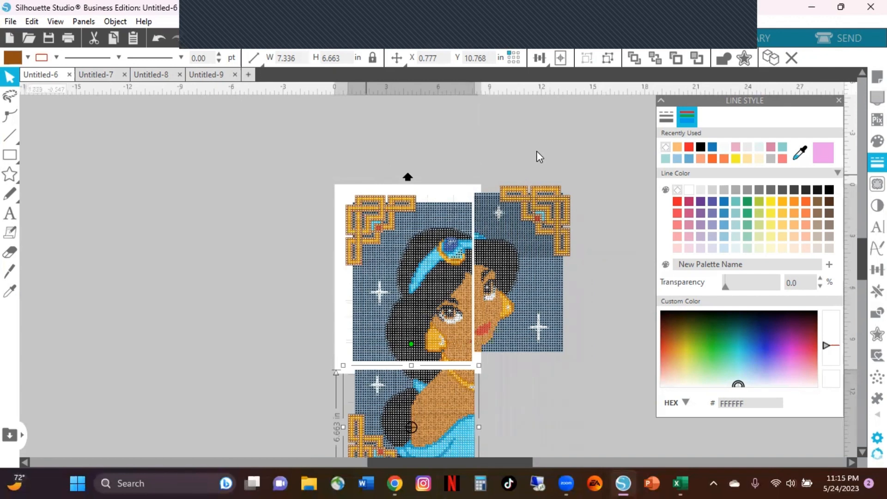
{"action": "key", "text": "ctrl+v"}
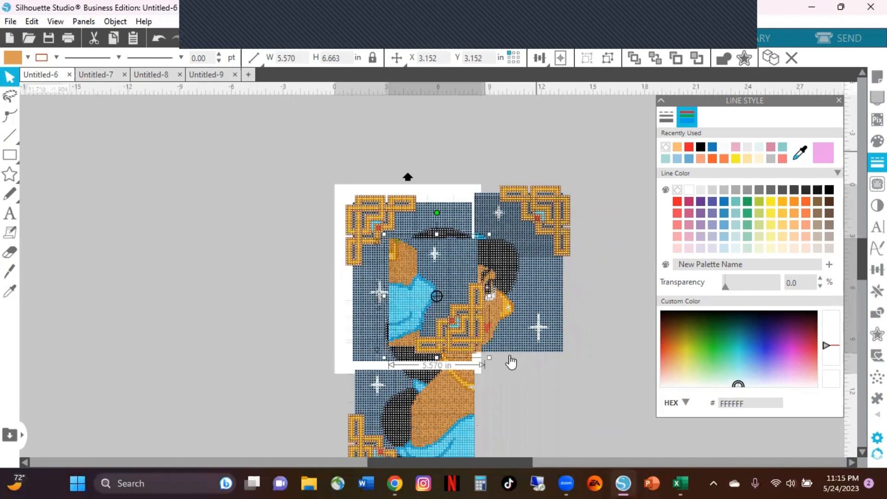
{"action": "left_click_drag", "start_coordinate": [535, 395], "coordinate": [543, 408]}
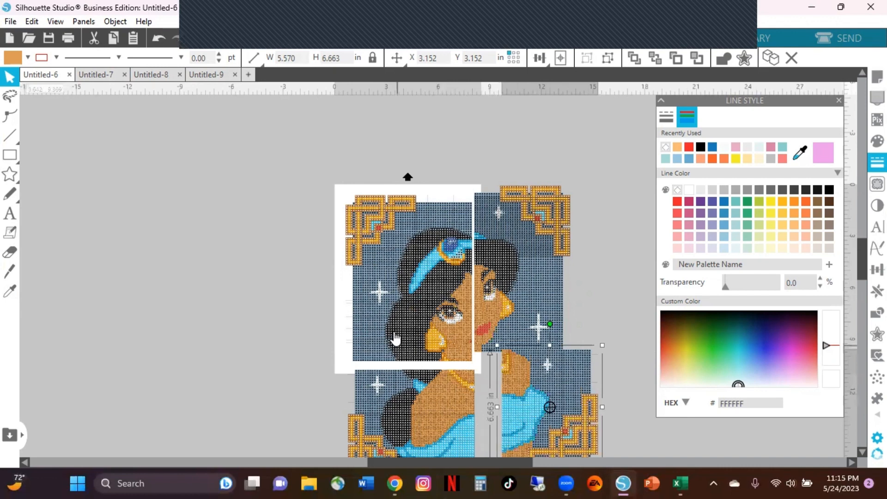
- Move the upper-left section off the page into the empty area on its left and set the upper-right section against it
{"action": "left_click_drag", "start_coordinate": [373, 321], "coordinate": [155, 219]}
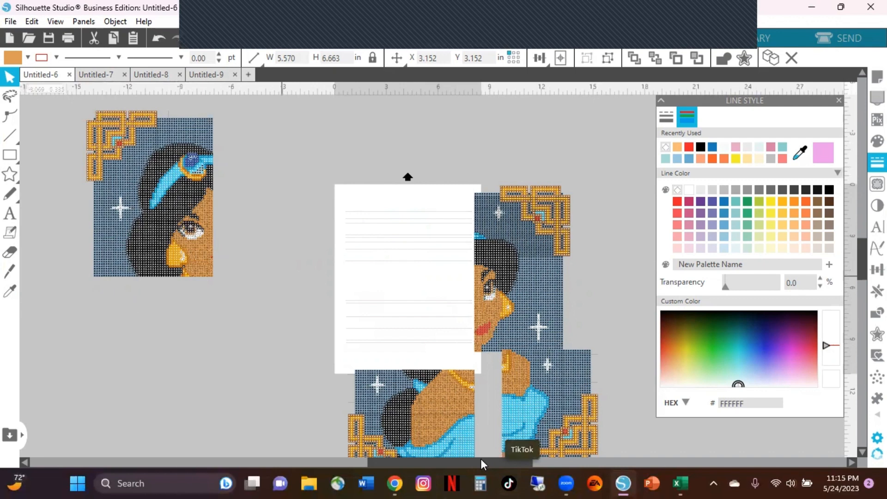
{"action": "left_click_drag", "start_coordinate": [481, 460], "coordinate": [423, 460]}
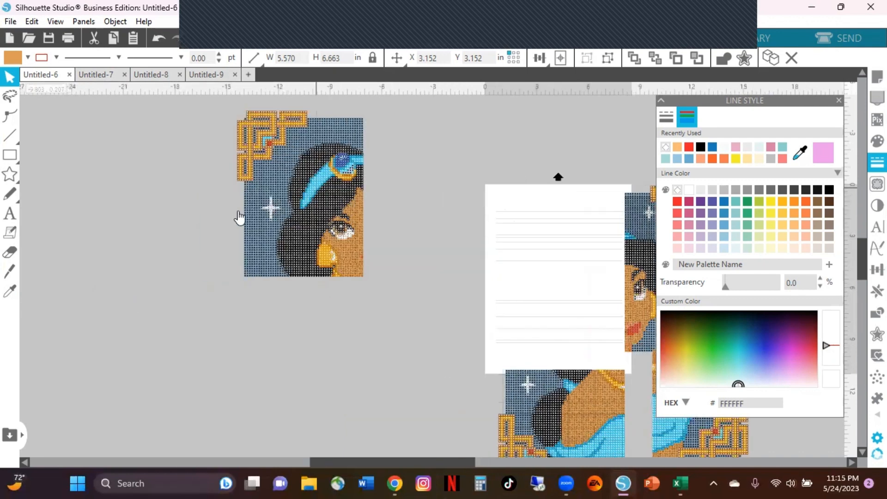
{"action": "left_click_drag", "start_coordinate": [316, 188], "coordinate": [237, 211]}
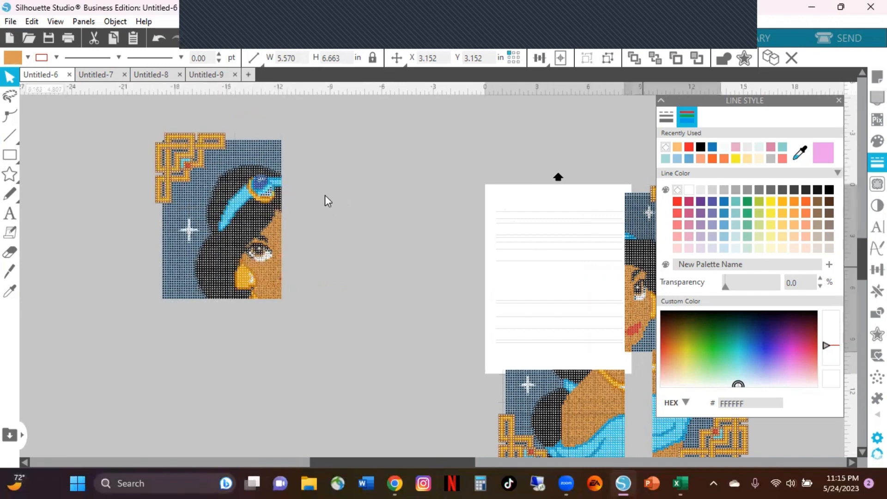
{"action": "mouse_move", "coordinate": [326, 195]}
{"action": "left_mouse_down"}
{"action": "mouse_move", "coordinate": [306, 227]}
{"action": "mouse_move", "coordinate": [304, 196]}
{"action": "mouse_move", "coordinate": [300, 218]}
{"action": "left_mouse_up"}
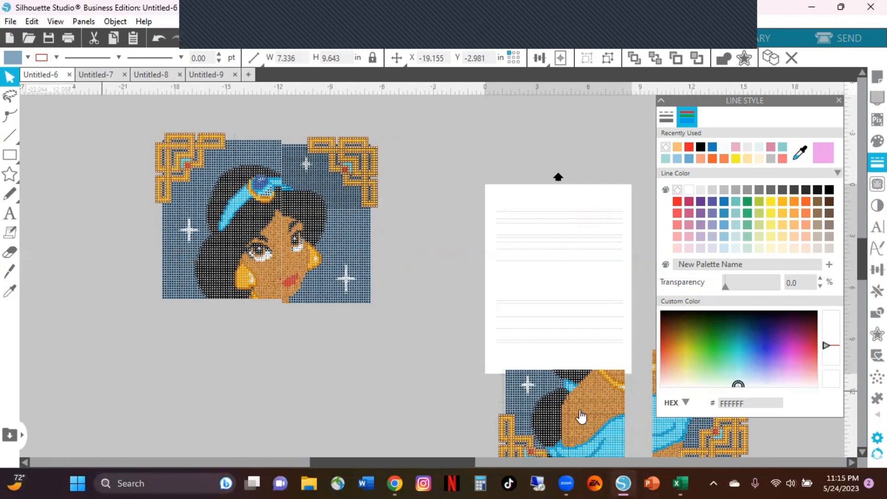
- Move the two lower sections off the page and place them side by side, with a gap, beneath the joined upper half
{"action": "left_click_drag", "start_coordinate": [583, 413], "coordinate": [173, 328]}
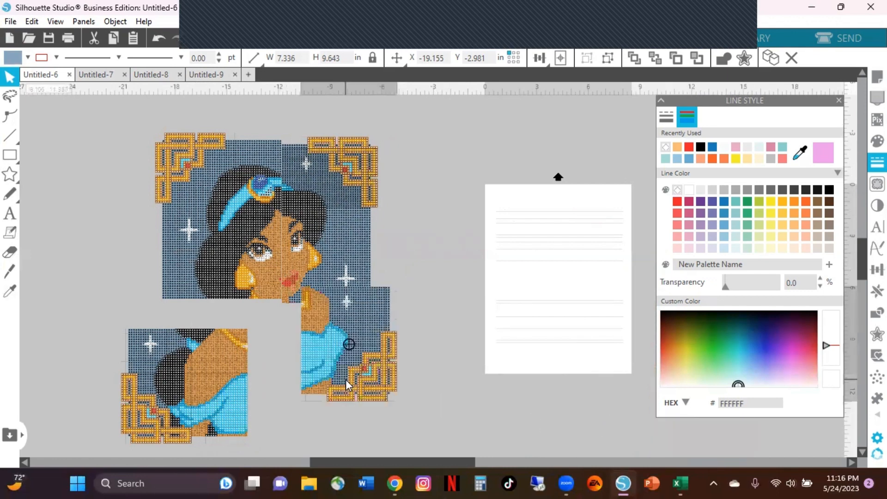
{"action": "left_click_drag", "start_coordinate": [339, 407], "coordinate": [339, 412]}
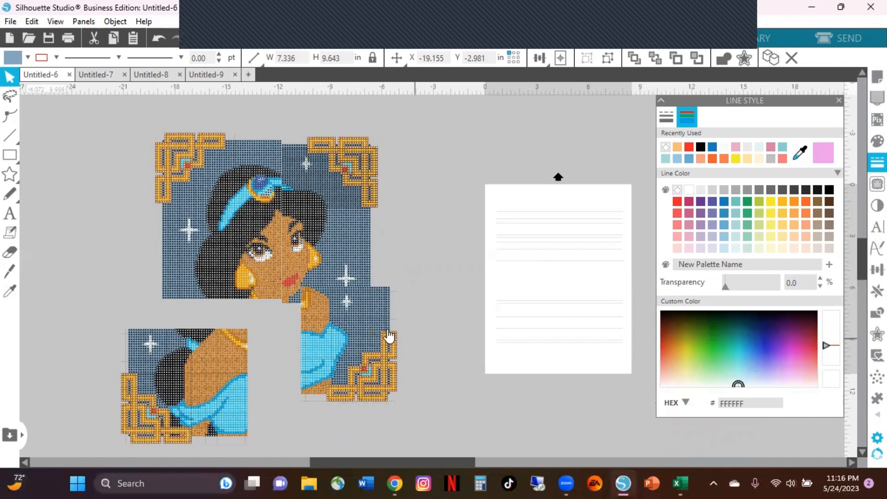
{"action": "left_click", "coordinate": [367, 360]}
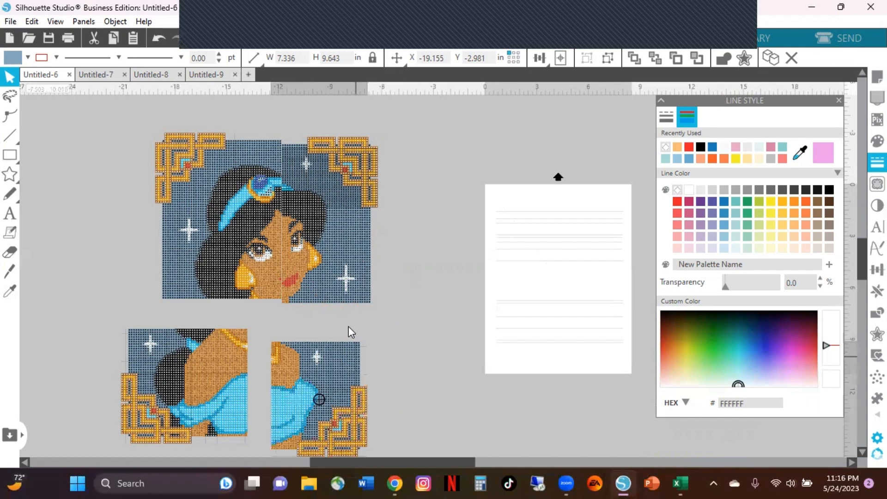
- Select all the leftover horizontal lines on the Untitled-6 page and delete them
{"action": "left_click", "coordinate": [349, 327]}
{"action": "left_click_drag", "start_coordinate": [555, 136], "coordinate": [638, 404]}
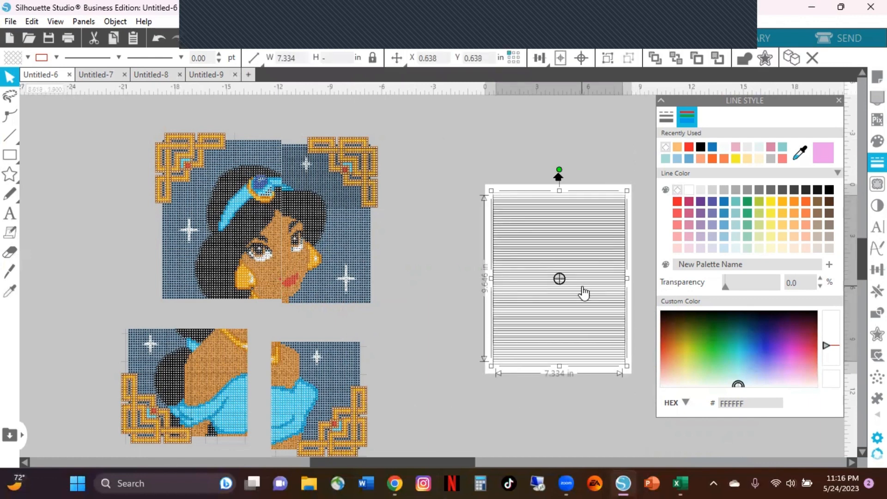
{"action": "key", "text": "Delete"}
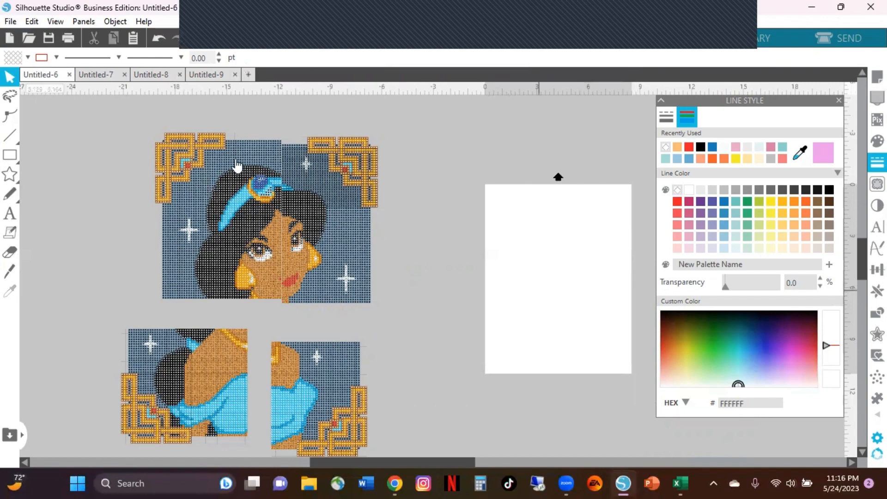
{"action": "left_click", "coordinate": [295, 45]}
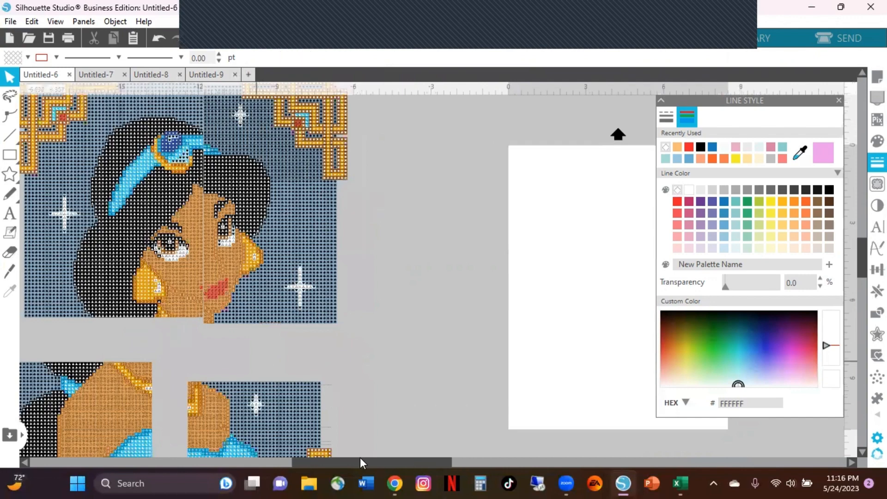
{"action": "scroll", "coordinate": [356, 463], "scroll_direction": "left", "scroll_amount": 3}
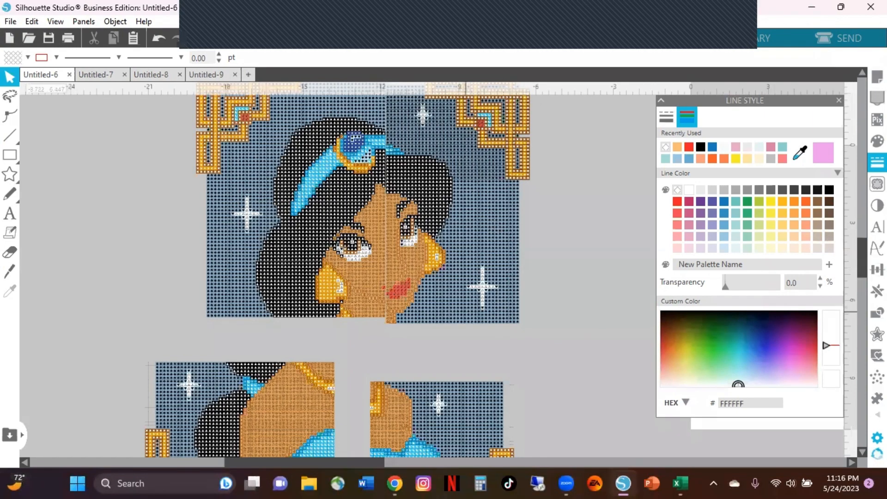
- Nudge the upper-right pattern piece upward until its top edge is about level with the upper-left piece
{"action": "scroll", "coordinate": [861, 223], "scroll_direction": "up", "scroll_amount": 5}
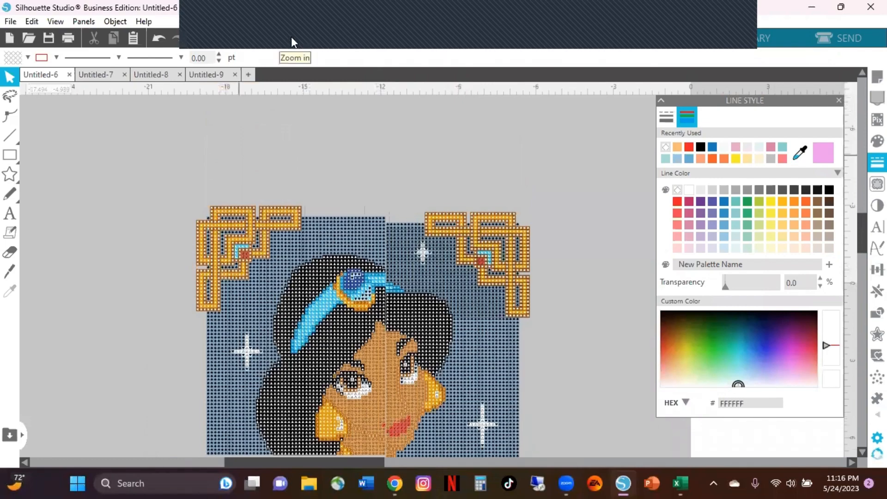
{"action": "left_click", "coordinate": [291, 37]}
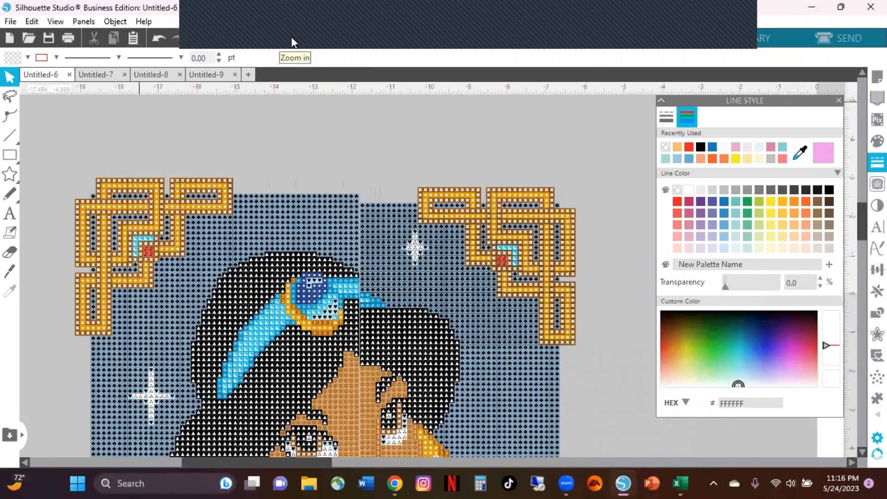
{"action": "left_click", "coordinate": [292, 37]}
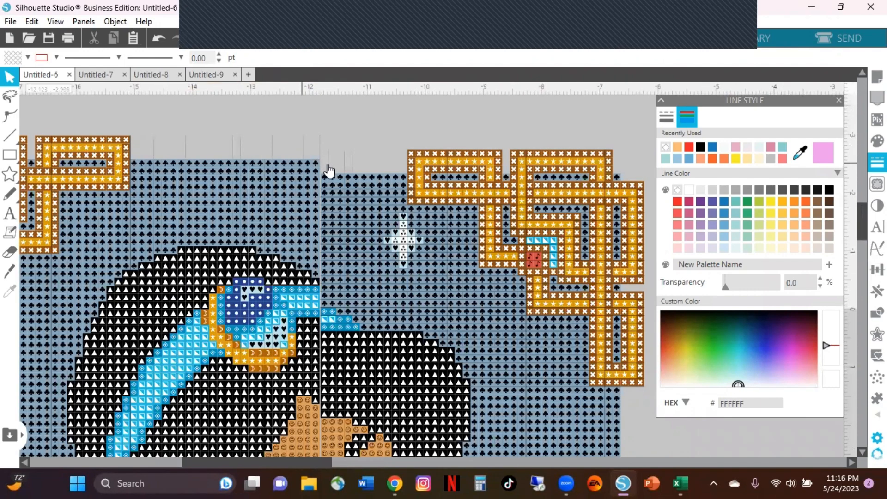
{"action": "left_click", "coordinate": [328, 165]}
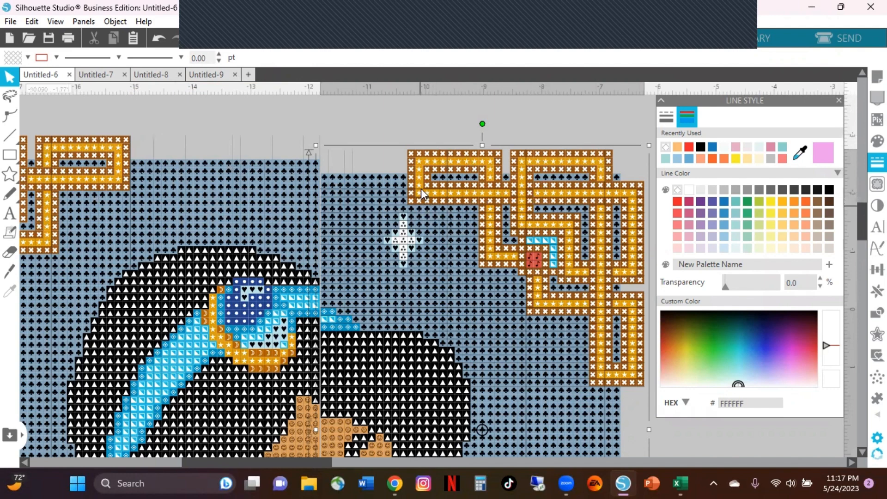
{"action": "key", "text": "Up"}
{"action": "key", "text": "Up"}
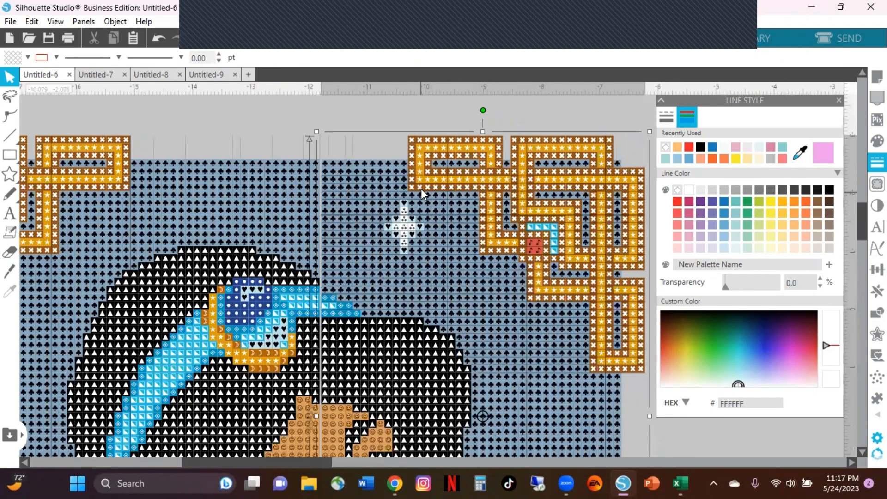
{"action": "key", "text": "Up"}
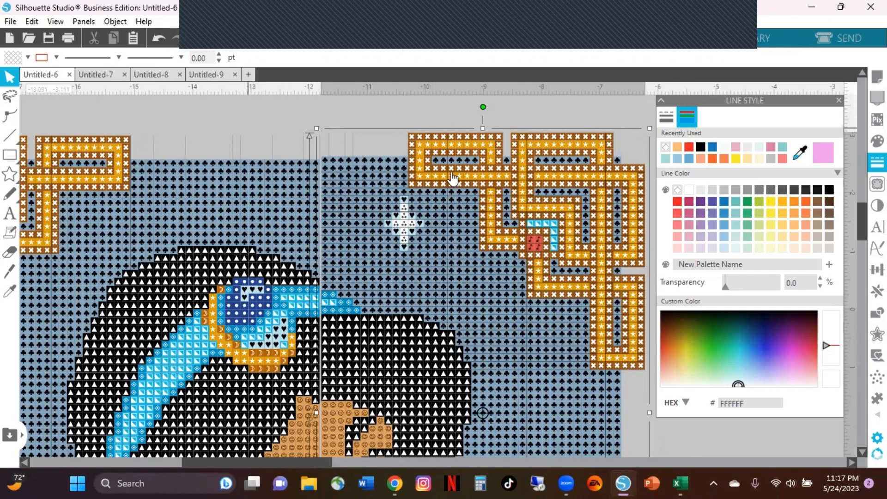
{"action": "left_click", "coordinate": [258, 111]}
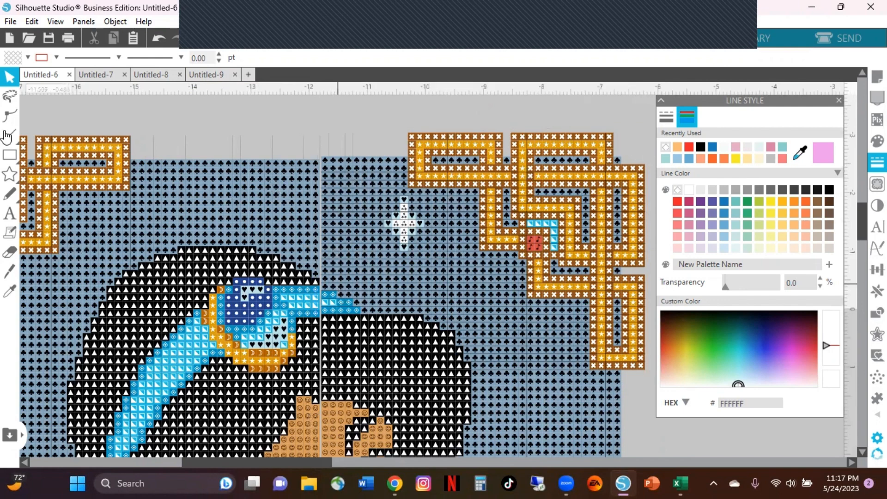
- Select both upper pattern pieces and align them vertically by their top edges
{"action": "mouse_move", "coordinate": [4, 136]}
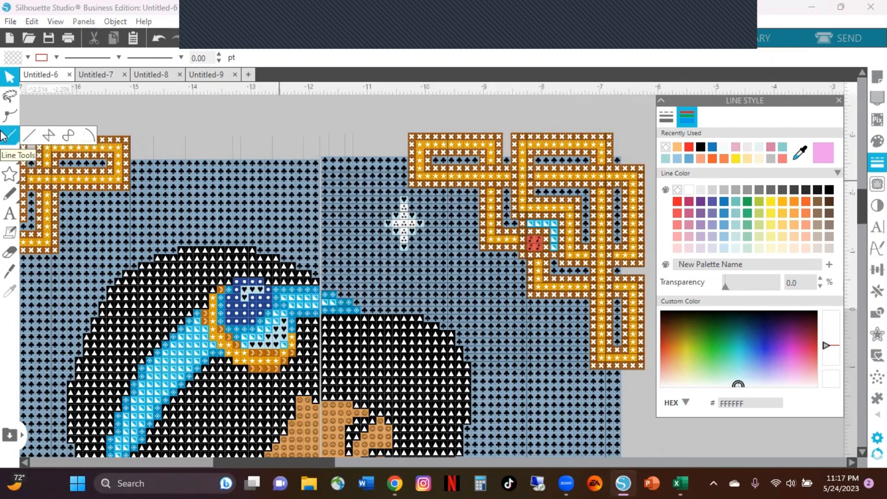
{"action": "left_click", "coordinate": [9, 115]}
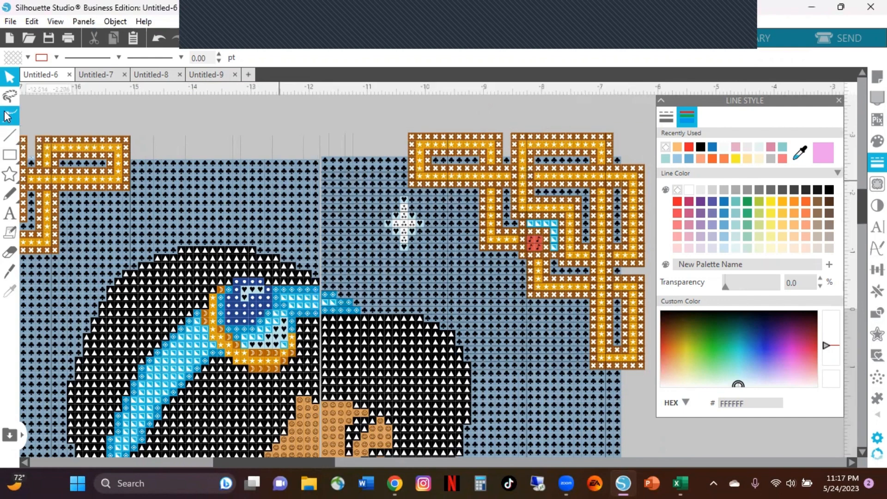
{"action": "left_click", "coordinate": [138, 188]}
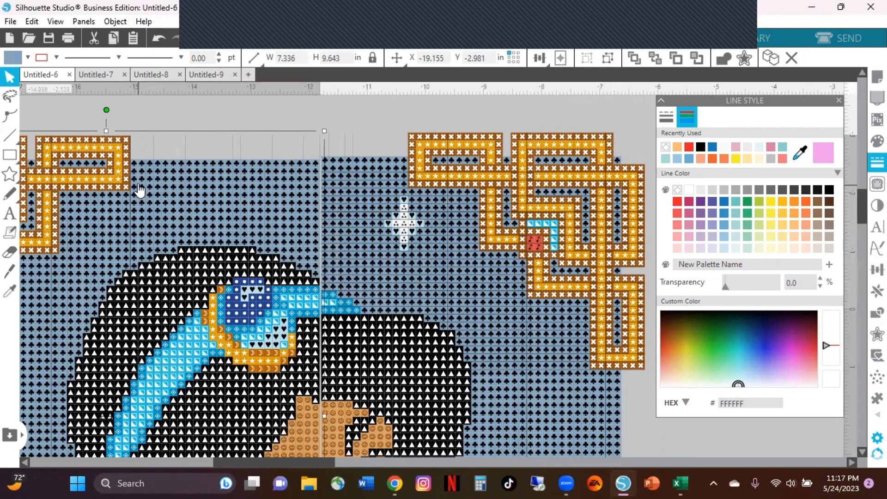
{"action": "left_click", "coordinate": [558, 185], "text": "shift"}
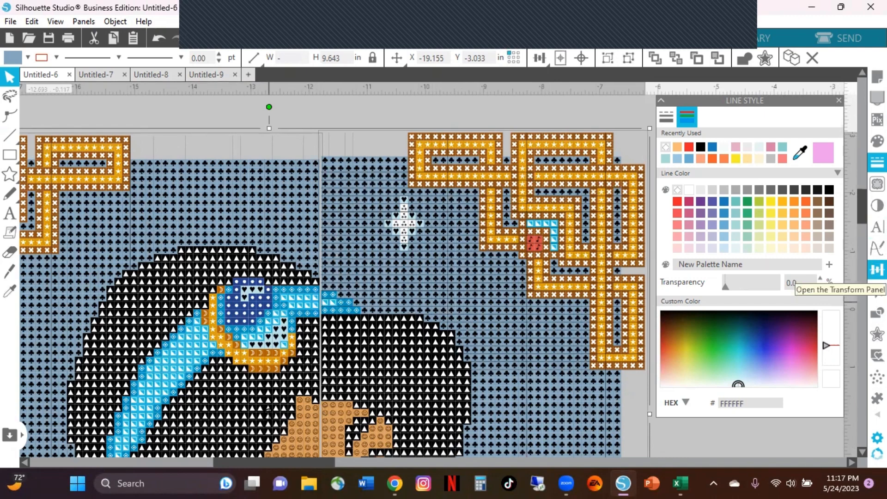
{"action": "left_click", "coordinate": [877, 269]}
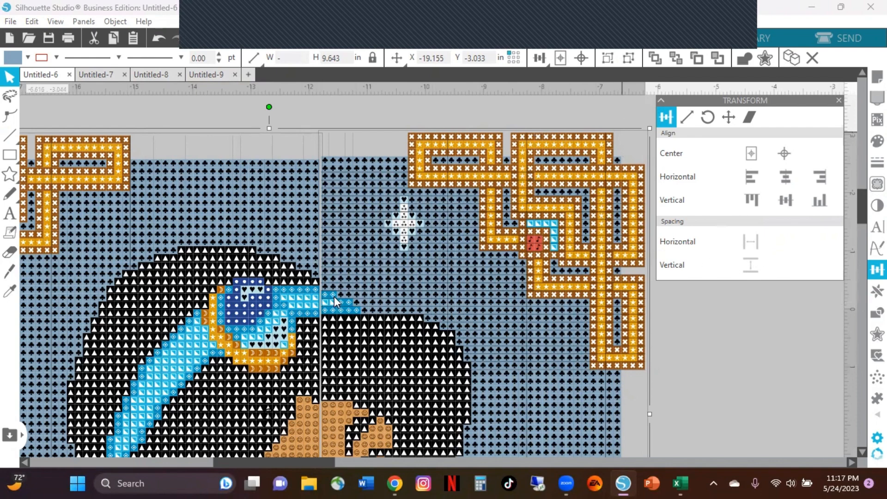
{"action": "left_click", "coordinate": [791, 210]}
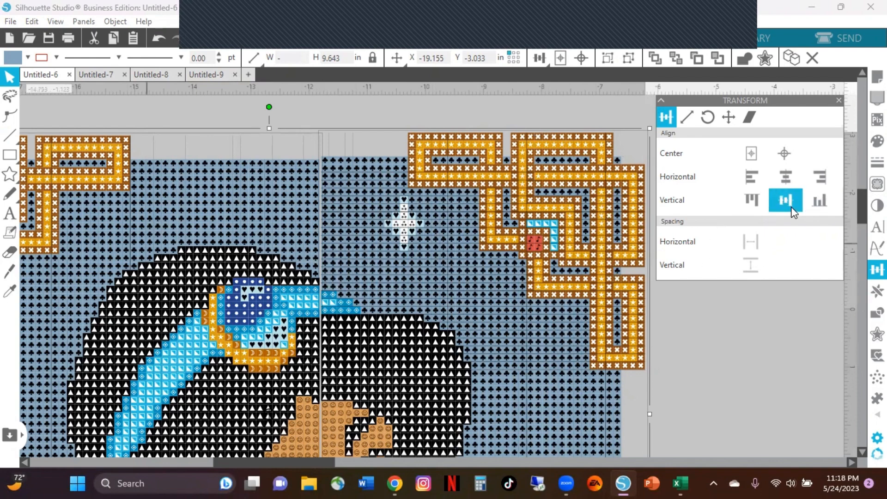
{"action": "left_click", "coordinate": [745, 204]}
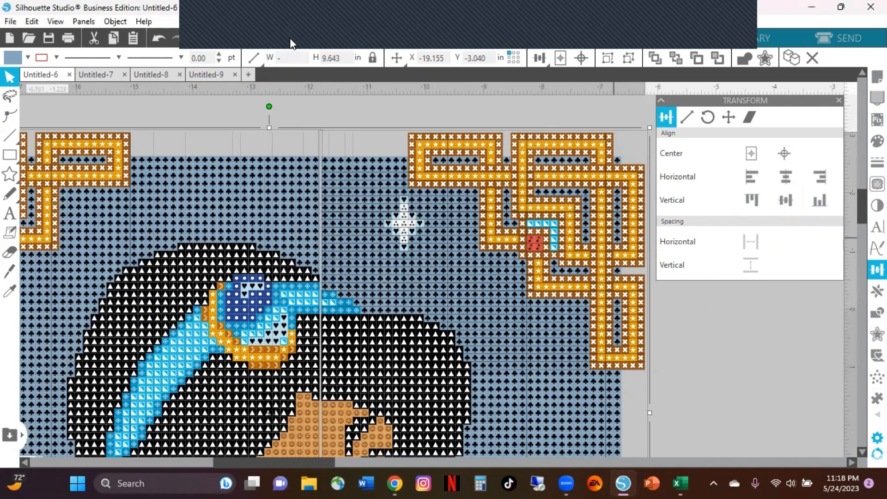
- Examine the vertical seam between the two upper pieces up close, leaving both pieces deselected
{"action": "key", "text": "ctrl+plus"}
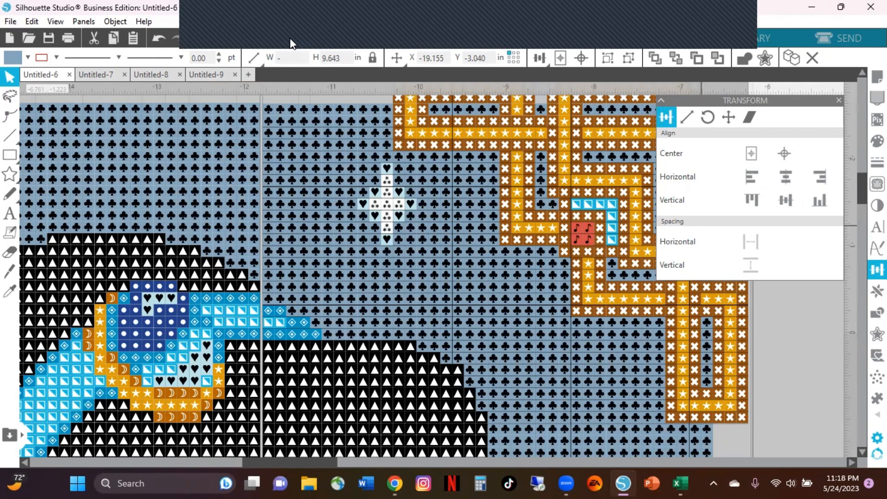
{"action": "key", "text": "ctrl+plus"}
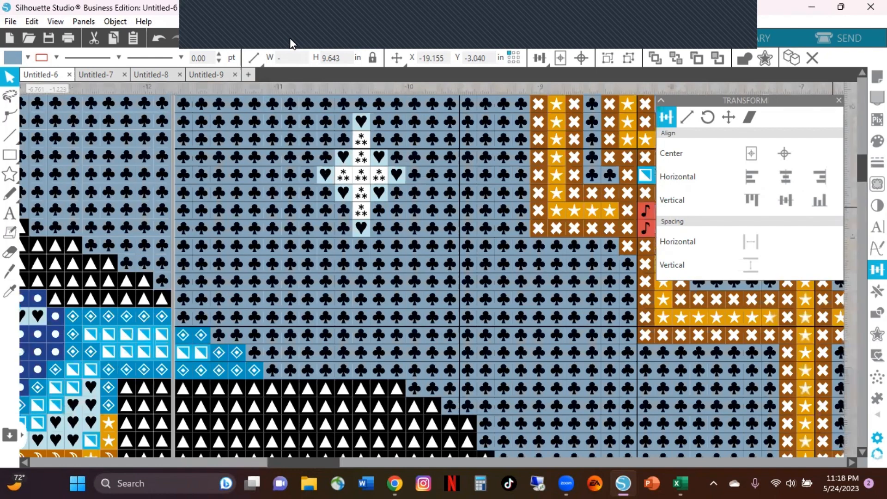
{"action": "key", "text": "ctrl+plus"}
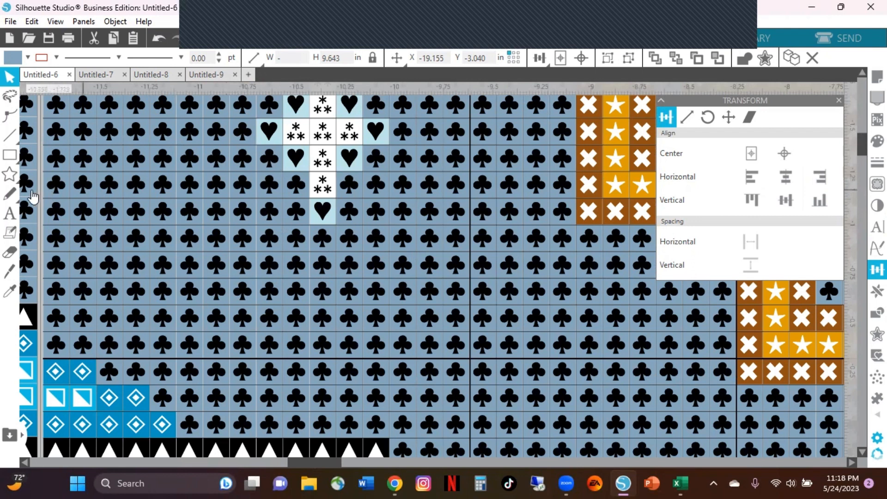
{"action": "left_click", "coordinate": [307, 44]}
{"action": "left_click", "coordinate": [307, 45]}
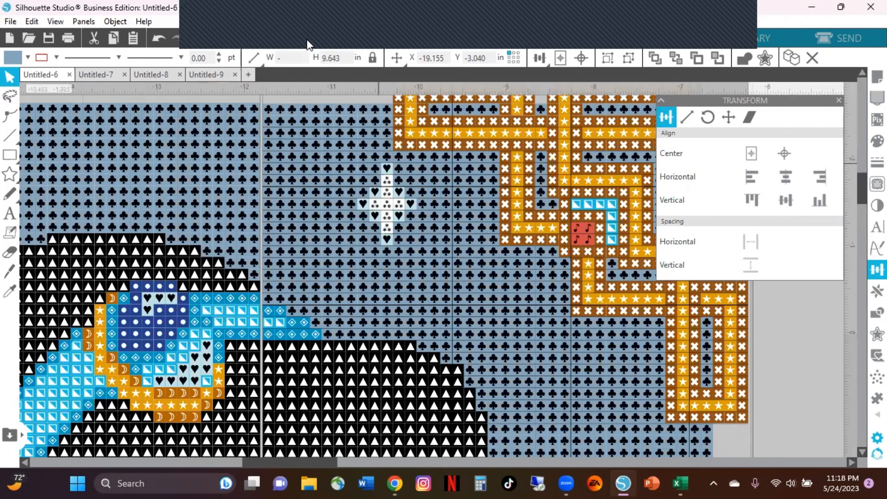
{"action": "left_click", "coordinate": [307, 44]}
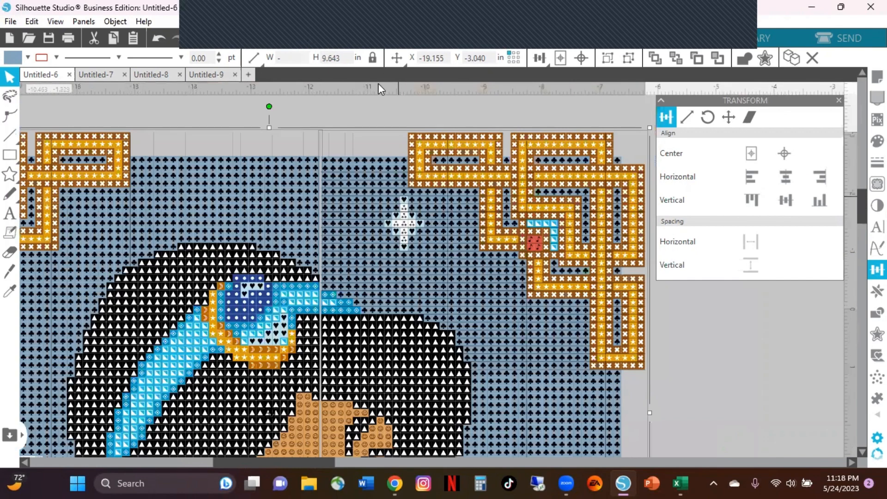
{"action": "left_click", "coordinate": [384, 117]}
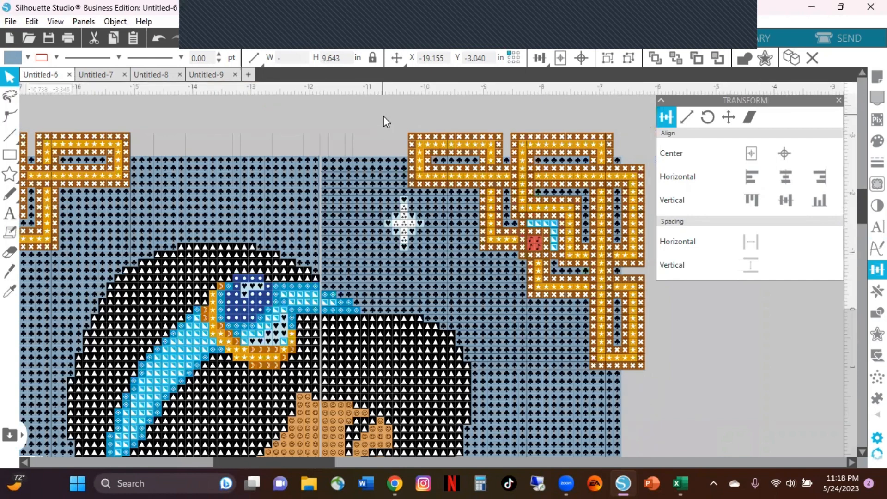
- Close the gap at the seam by nudging the upper-right piece left to X -11.825 in
{"action": "left_click", "coordinate": [375, 199]}
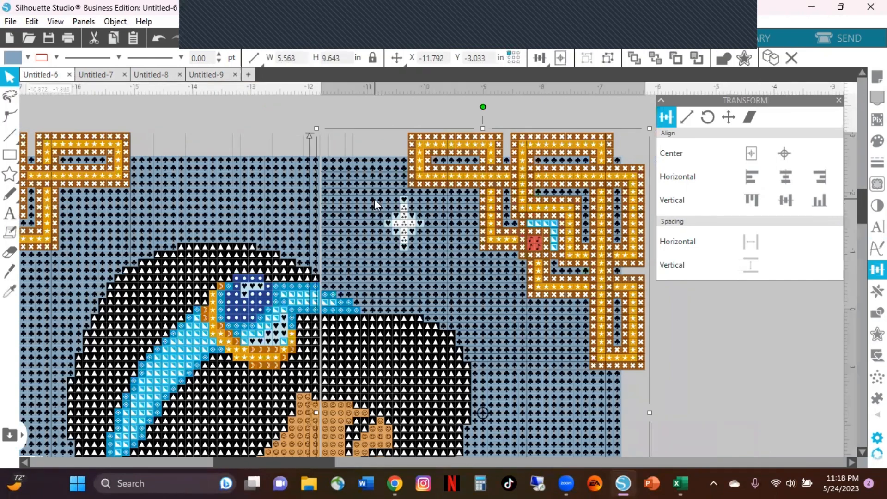
{"action": "left_click", "coordinate": [291, 41]}
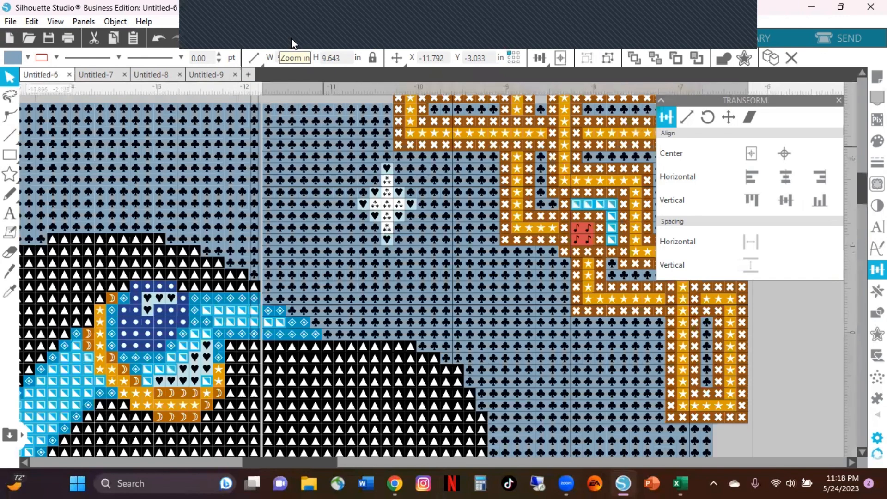
{"action": "left_click", "coordinate": [291, 42]}
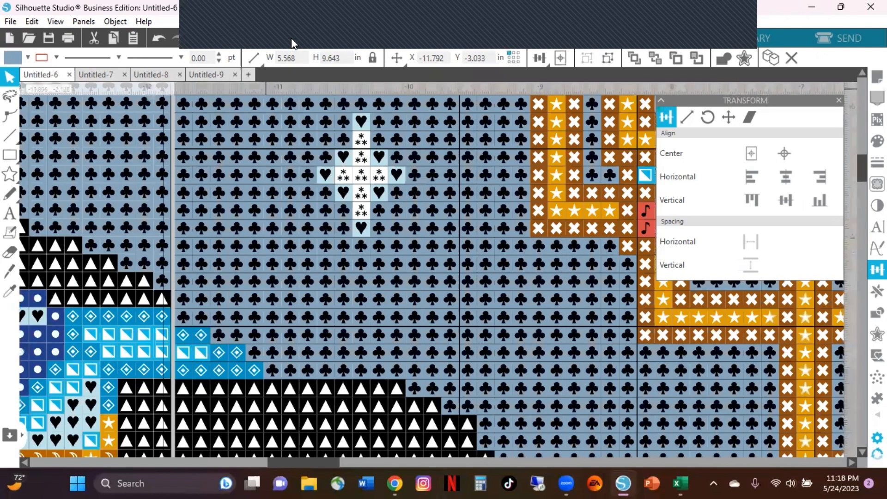
{"action": "left_click", "coordinate": [291, 37]}
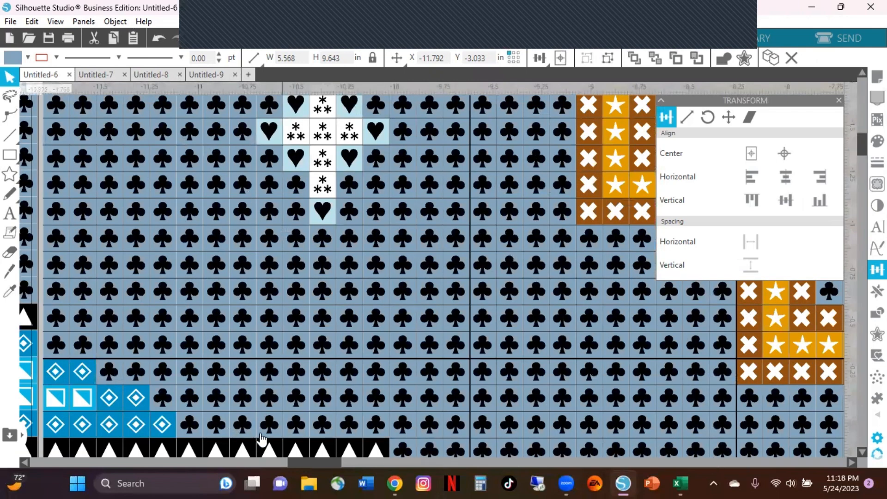
{"action": "left_click", "coordinate": [278, 457]}
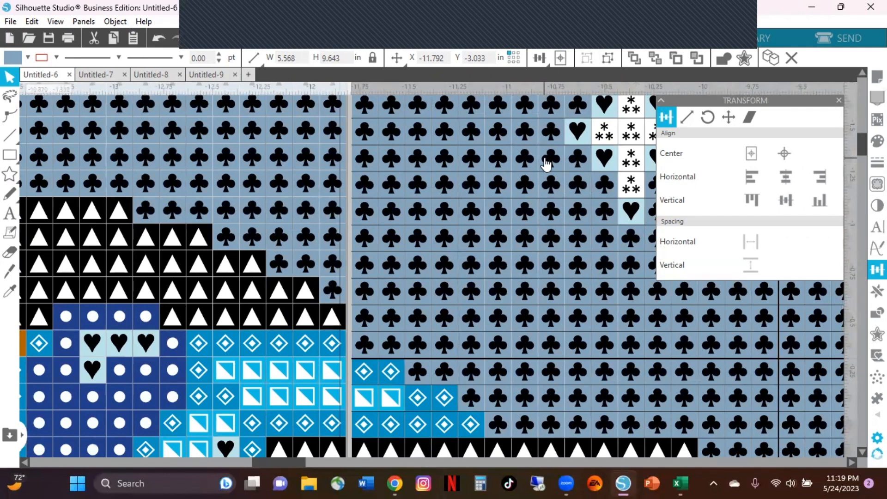
{"action": "key", "text": "Left"}
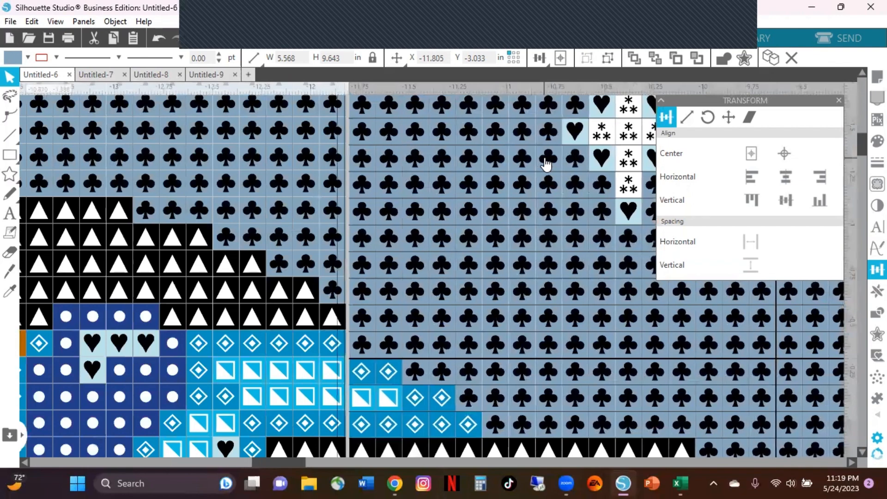
{"action": "key", "text": "Left"}
{"action": "key", "text": "Left"}
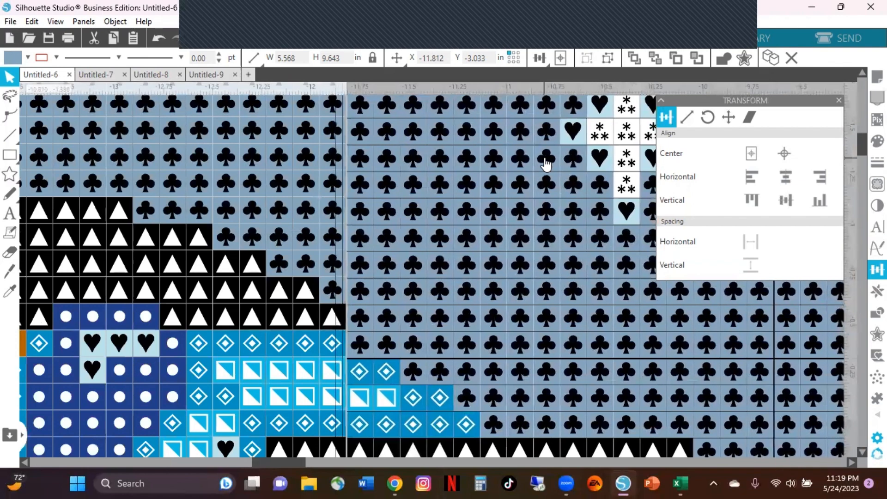
{"action": "key", "text": "Left"}
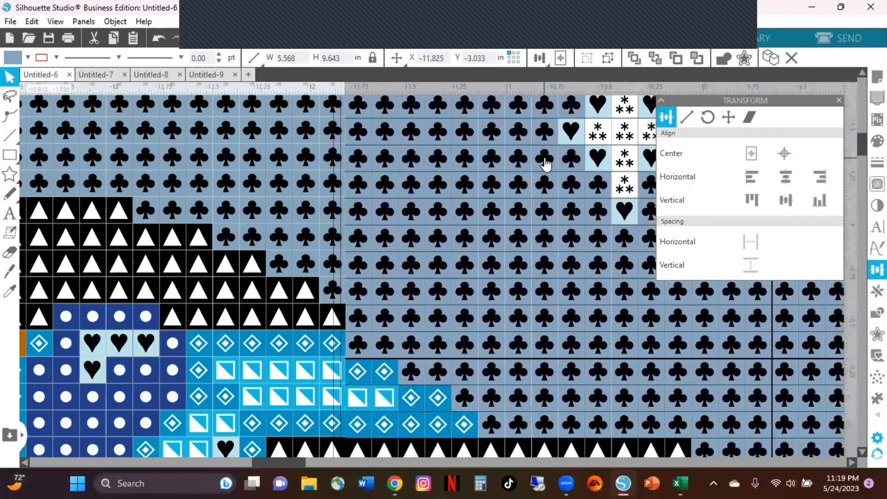
- Fine-tune the upper-right piece slightly up and right to X -11.822, Y -3.043 in, matching its grid rows to the left piece
{"action": "key", "text": "Up"}
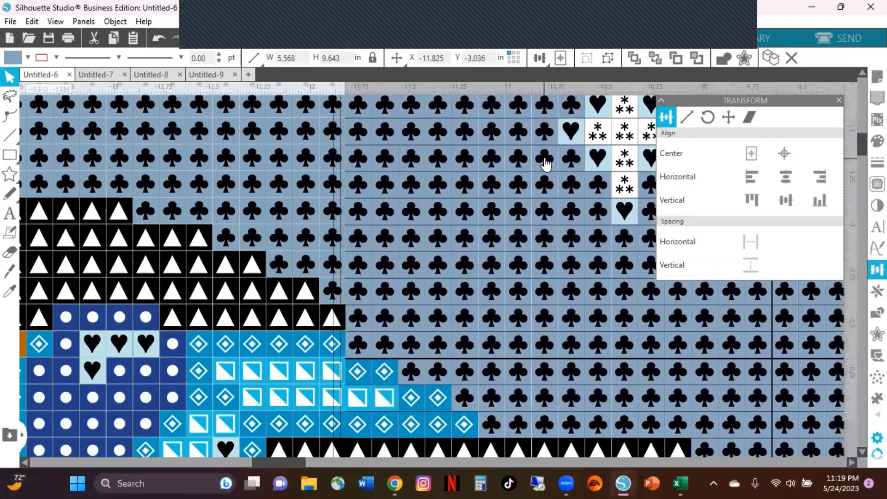
{"action": "key", "text": "Right"}
{"action": "key", "text": "Up"}
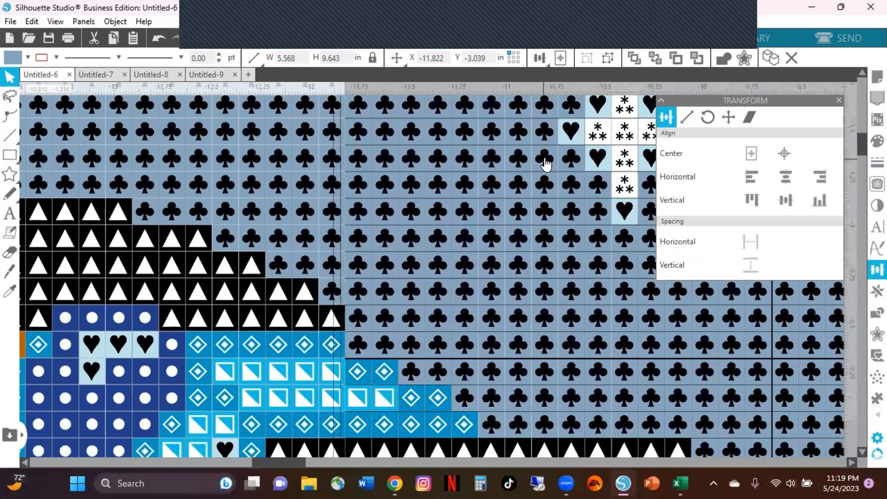
{"action": "key", "text": "Down"}
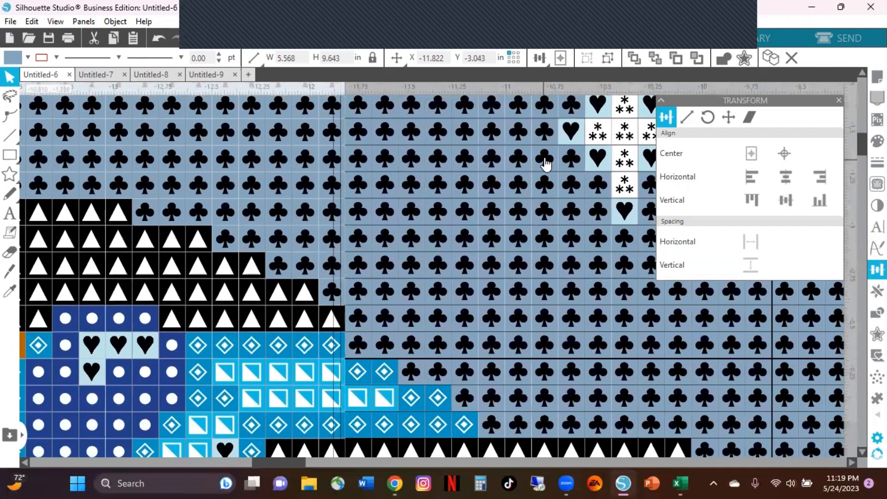
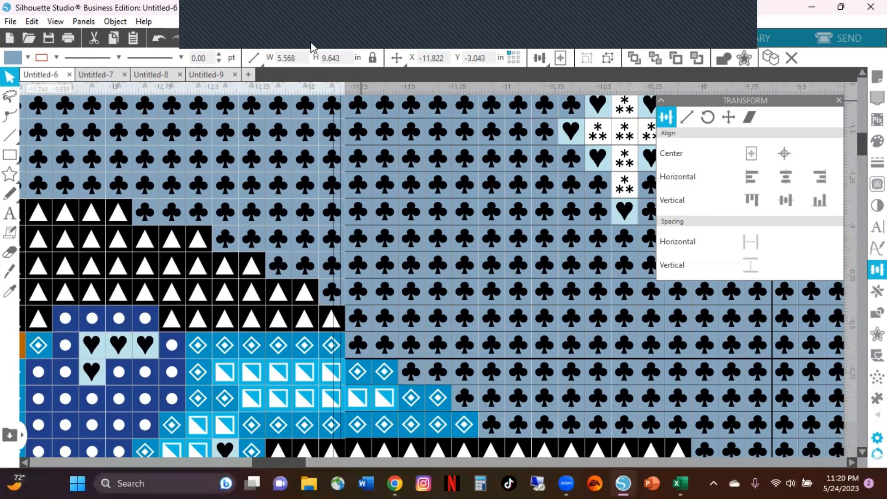
{"action": "left_click", "coordinate": [310, 47]}
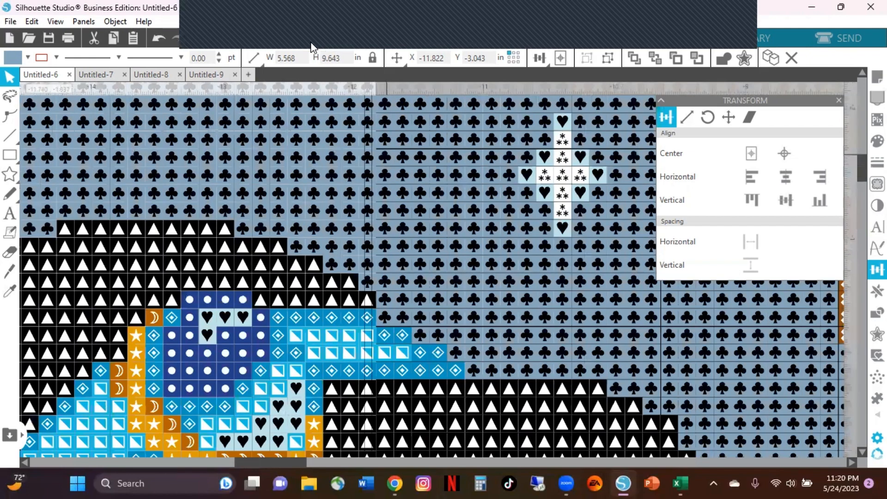
{"action": "left_click", "coordinate": [311, 47]}
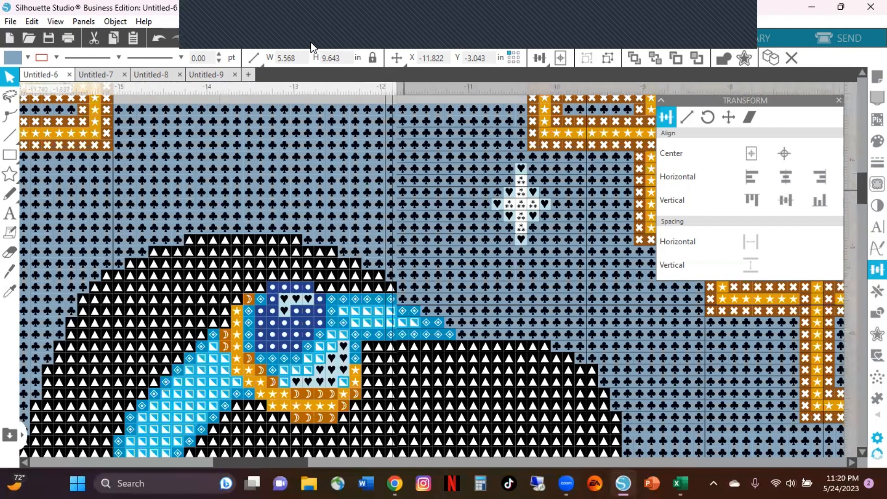
{"action": "left_click", "coordinate": [311, 46]}
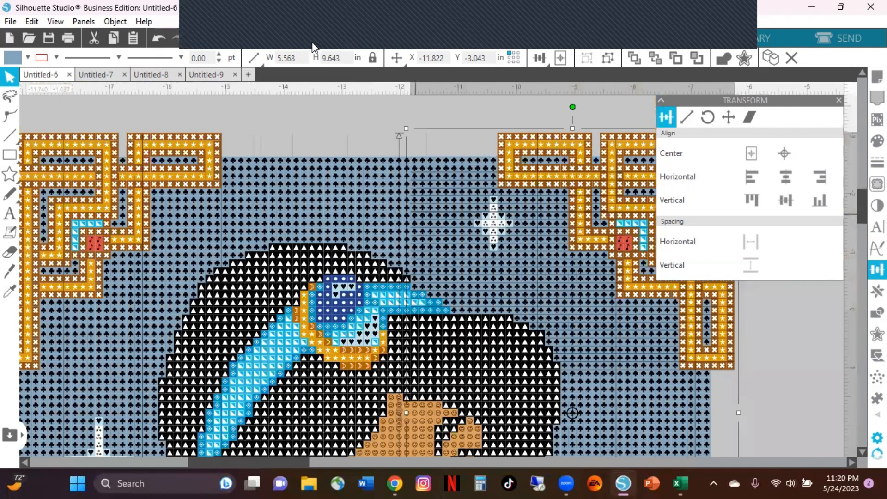
- Draw a thin rectangle about 2.68 by 0.20 in above the pattern's upper-left corner and shift it right to about X -20.345 in
{"action": "left_click", "coordinate": [311, 46]}
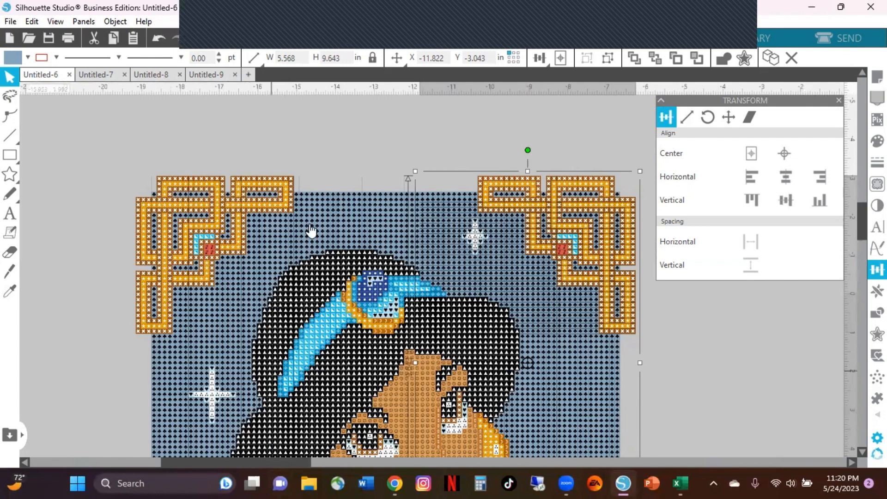
{"action": "left_click", "coordinate": [5, 160]}
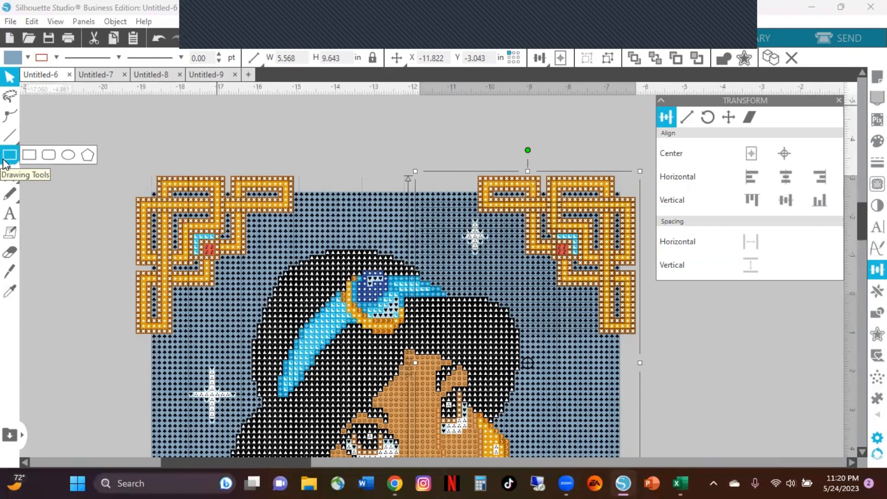
{"action": "left_click", "coordinate": [28, 159]}
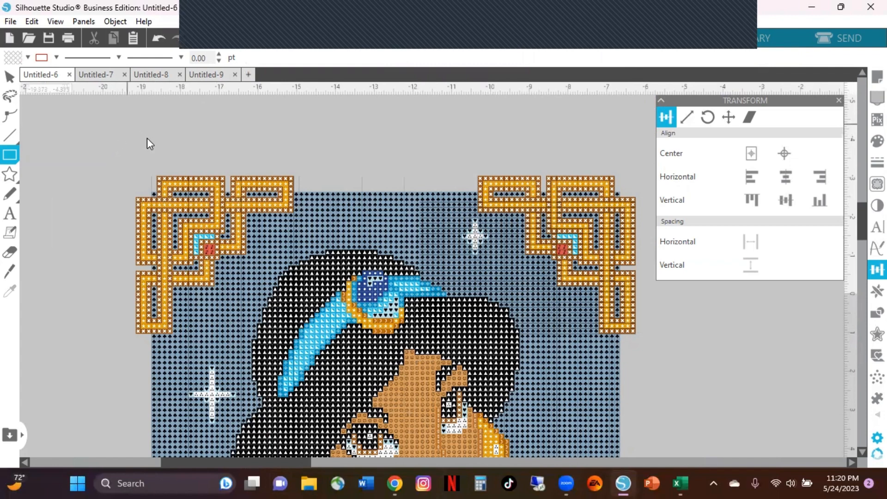
{"action": "mouse_move", "coordinate": [116, 124]}
{"action": "left_mouse_down"}
{"action": "mouse_move", "coordinate": [128, 128]}
{"action": "mouse_move", "coordinate": [38, 181]}
{"action": "left_mouse_up"}
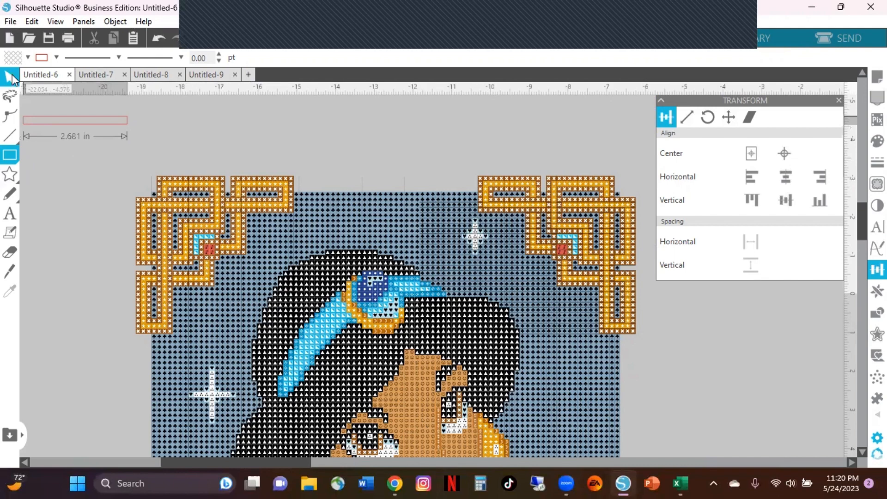
{"action": "left_click", "coordinate": [11, 77]}
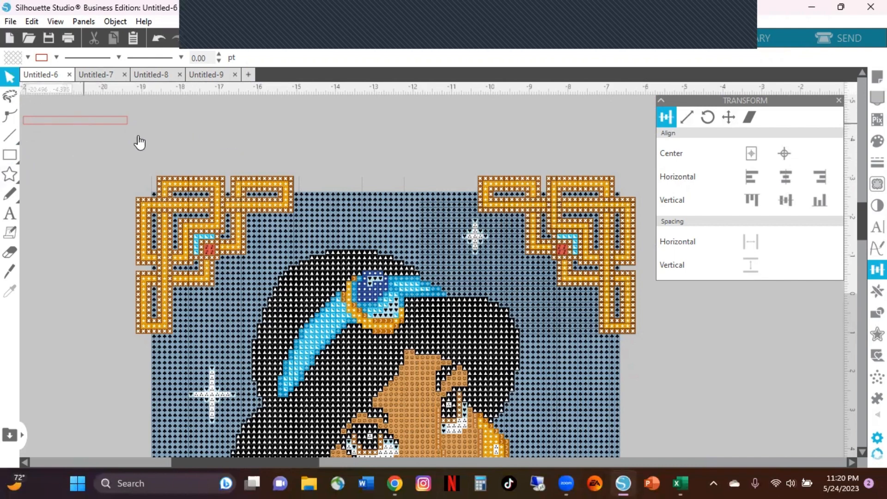
{"action": "left_click", "coordinate": [116, 125]}
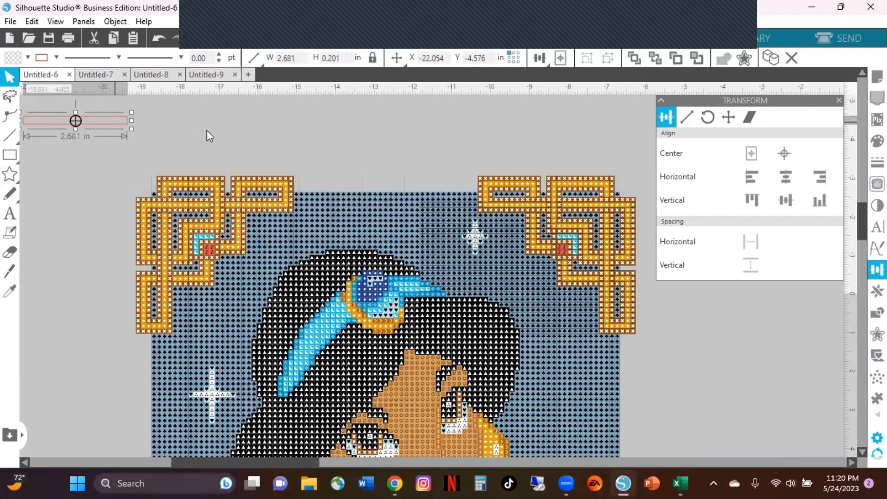
{"action": "left_click_drag", "start_coordinate": [108, 129], "coordinate": [172, 132]}
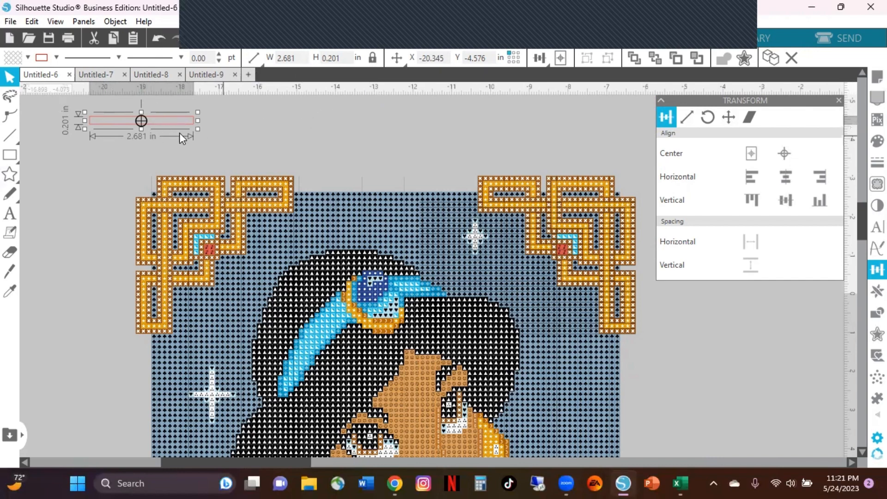
- Unlock the rectangle's proportions and set both its width and height to 0.129 in
{"action": "left_click", "coordinate": [372, 61]}
{"action": "left_click", "coordinate": [294, 59]}
{"action": "type", "text": "."}
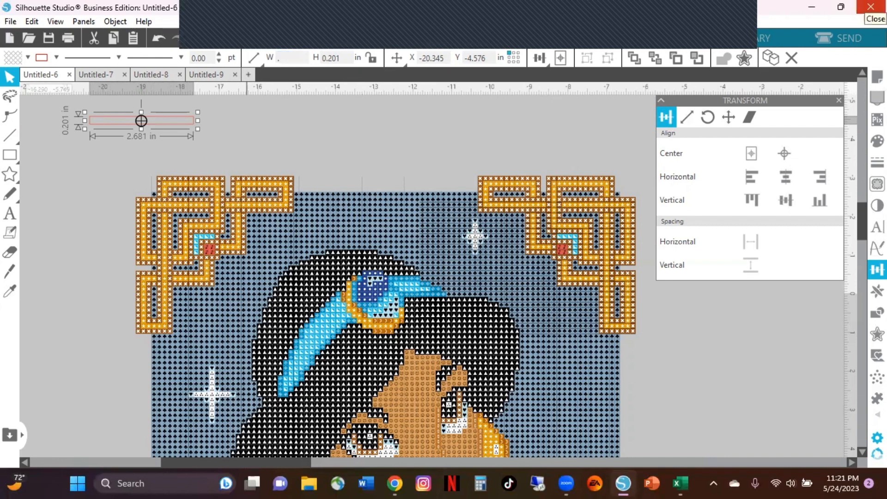
{"action": "type", "text": "129"}
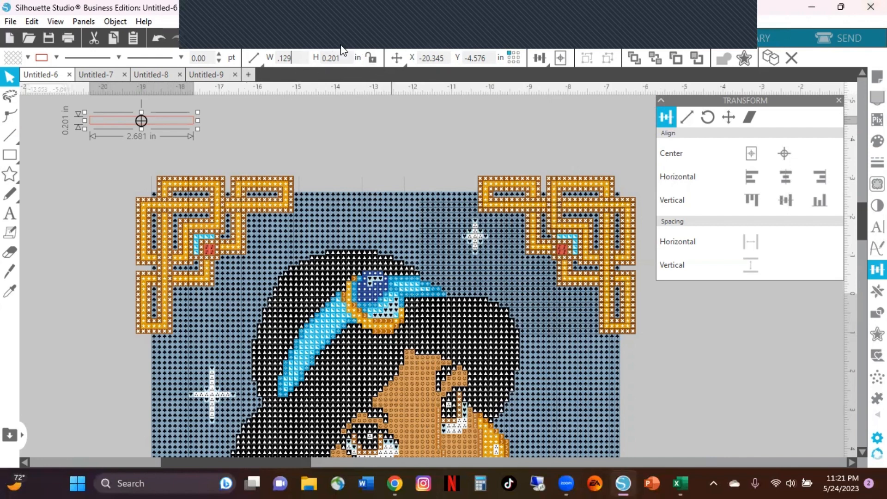
{"action": "left_click", "coordinate": [339, 54]}
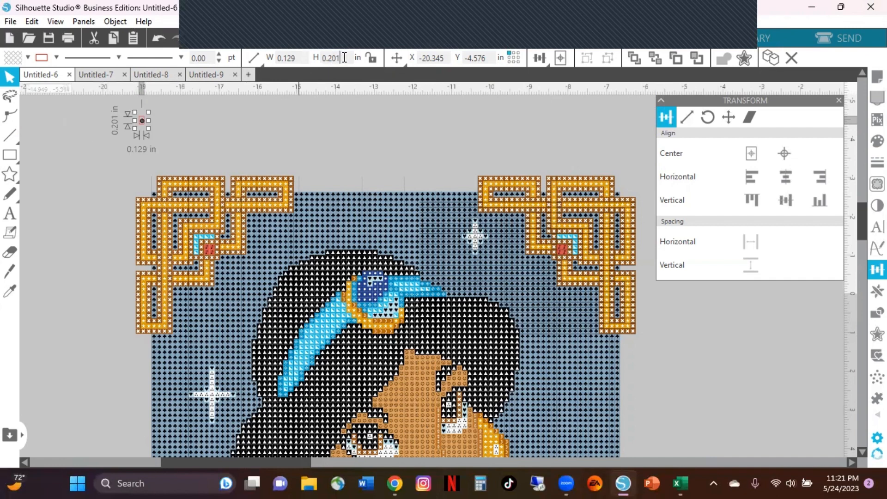
{"action": "key", "text": "Return"}
{"action": "left_click", "coordinate": [344, 58]}
{"action": "type", "text": ".129"}
{"action": "key", "text": "Return"}
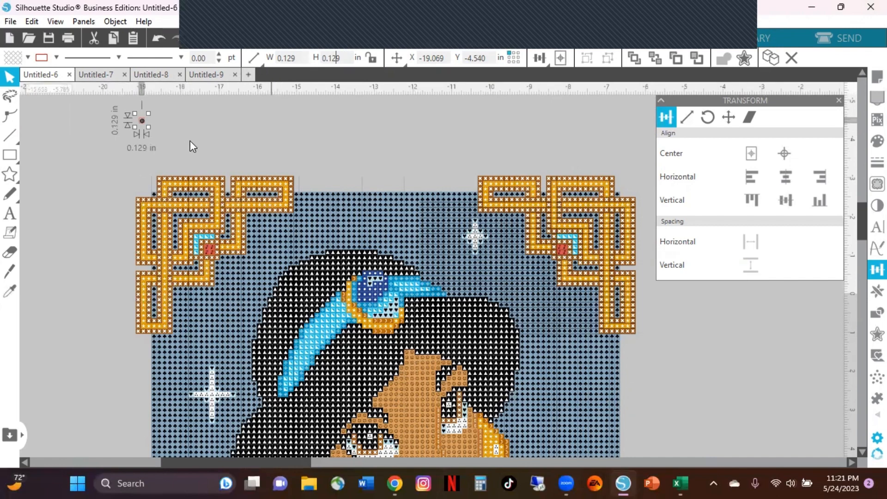
- Move the small square to just above the upper-left gold corner ornament, at about X -18.599, Y -3.283 in, and leave it deselected
{"action": "left_click", "coordinate": [165, 130]}
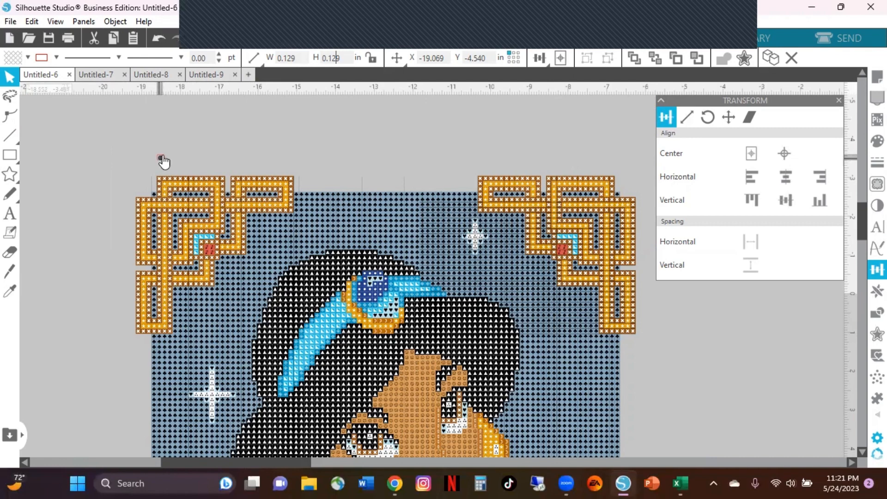
{"action": "left_click", "coordinate": [164, 173]}
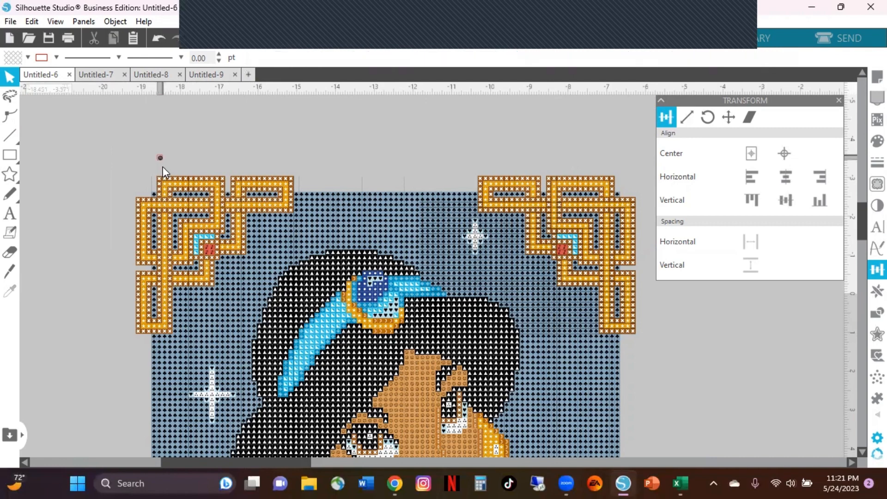
{"action": "left_click_drag", "start_coordinate": [163, 156], "coordinate": [162, 168]}
{"action": "left_click", "coordinate": [157, 169]}
- Select the two upper and two lower pattern pieces together and group them into one object
{"action": "left_click", "coordinate": [312, 39]}
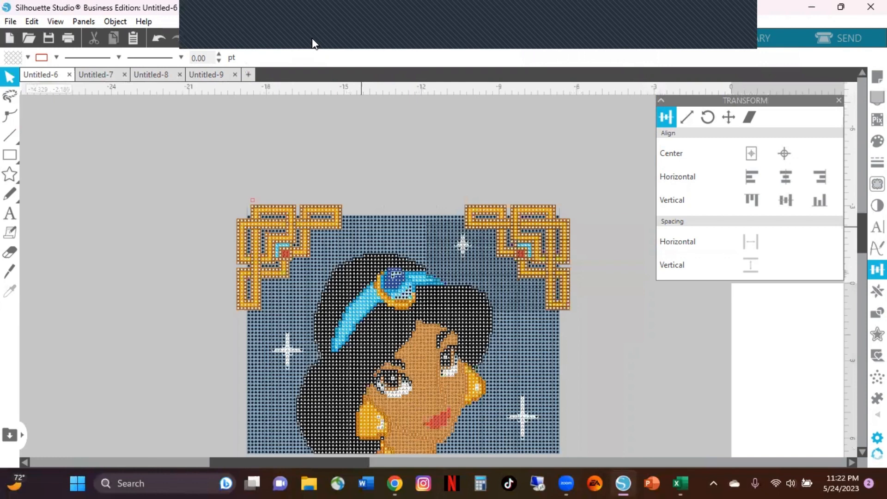
{"action": "left_click", "coordinate": [312, 39]}
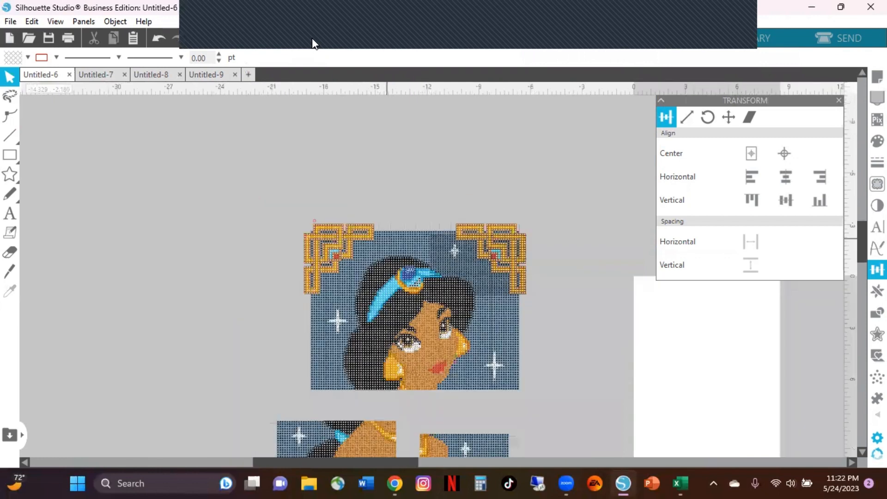
{"action": "left_click", "coordinate": [367, 310]}
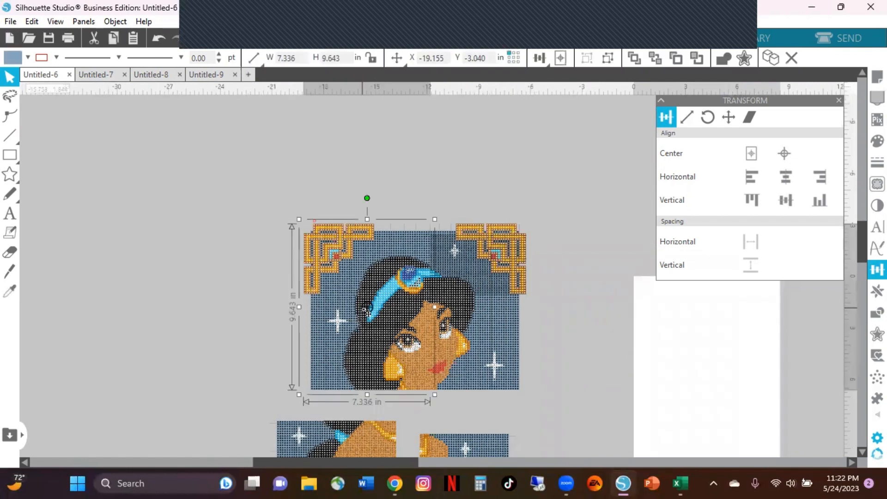
{"action": "left_click", "coordinate": [515, 300], "text": "shift"}
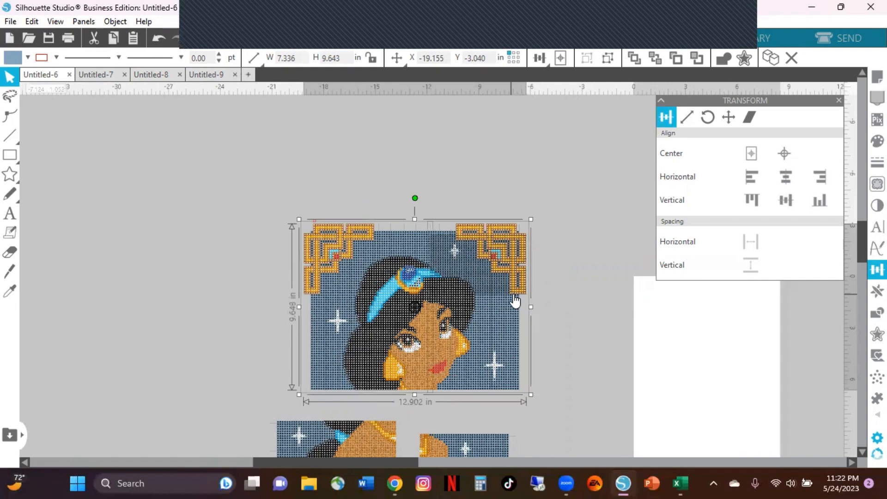
{"action": "left_click", "coordinate": [330, 423], "text": "shift"}
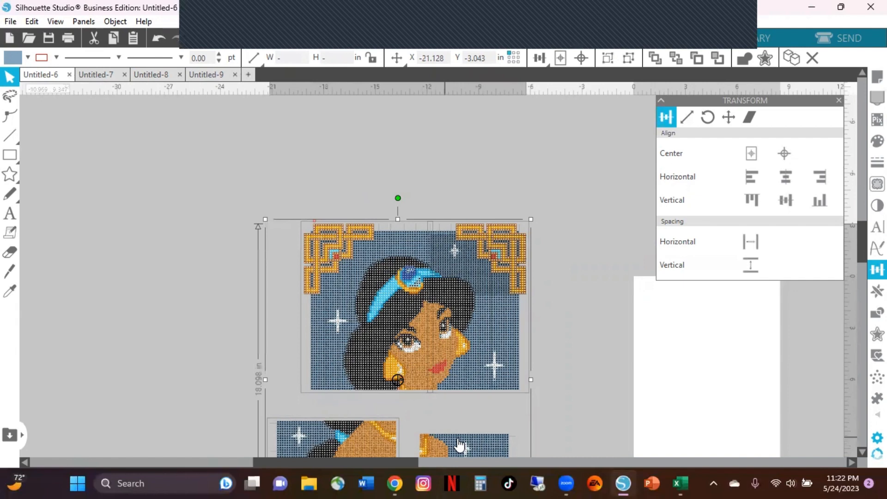
{"action": "left_click", "coordinate": [457, 440], "text": "shift"}
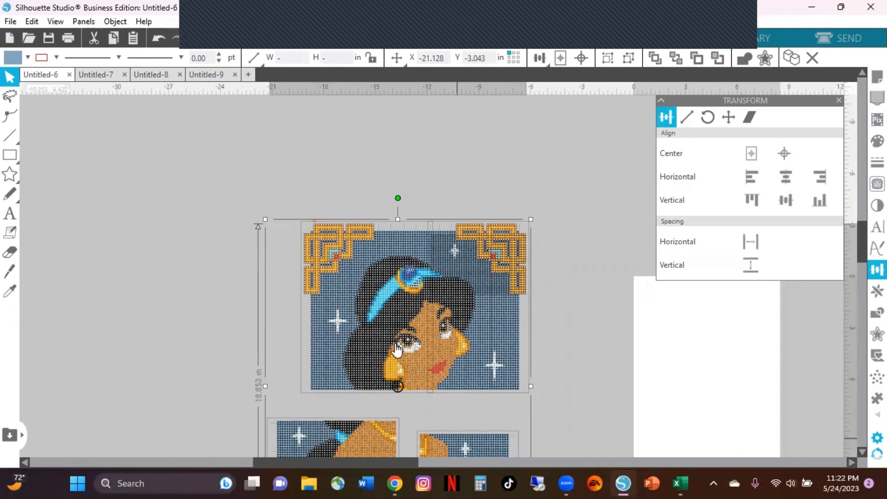
{"action": "right_click", "coordinate": [406, 370]}
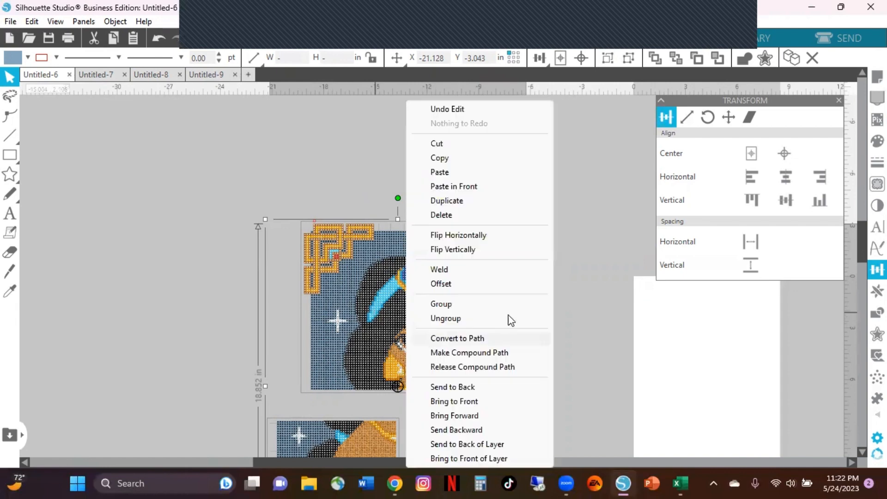
{"action": "left_click", "coordinate": [486, 303]}
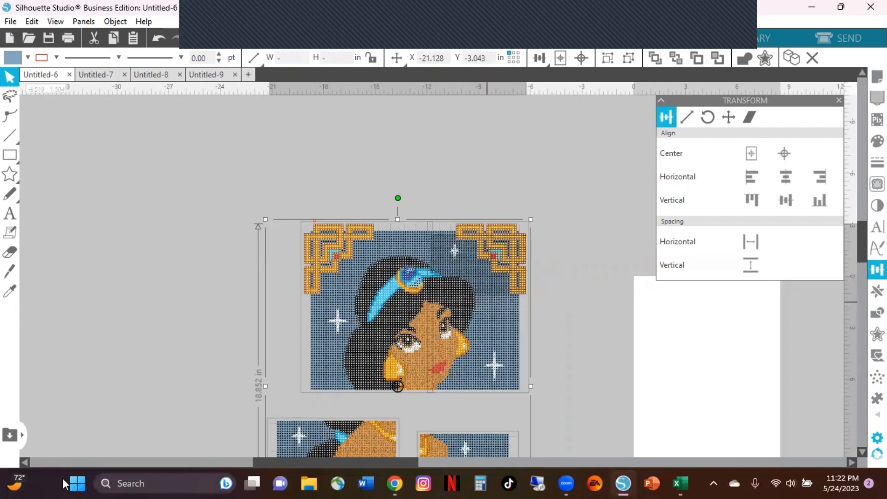
{"action": "left_click", "coordinate": [138, 480]}
{"action": "key", "text": "ctrl+g"}
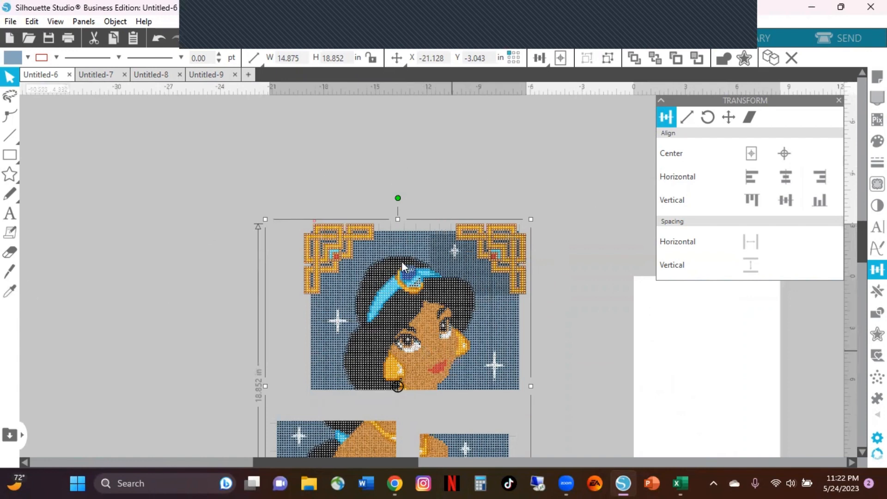
- Place the small square flush on top of the corner ornament's first grid cell, at X -18.609, Y -3.167 in, and deselect it
{"action": "left_click", "coordinate": [287, 40]}
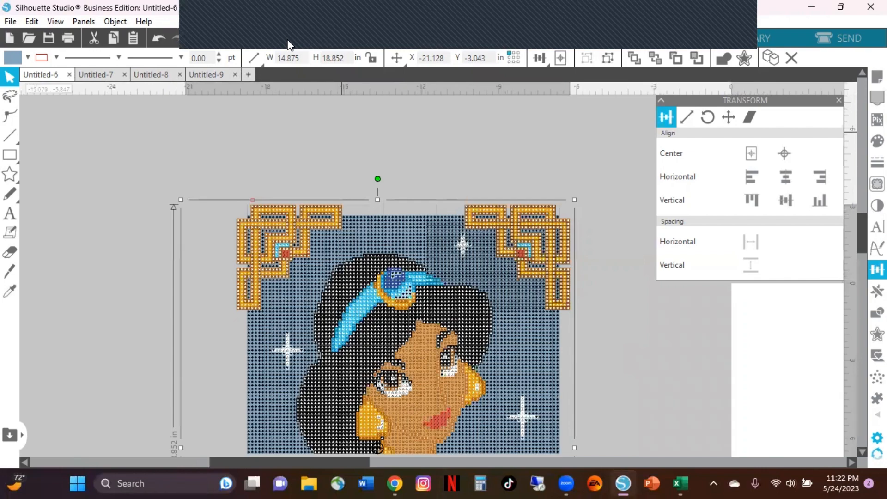
{"action": "left_click", "coordinate": [287, 44]}
{"action": "left_click", "coordinate": [287, 45]}
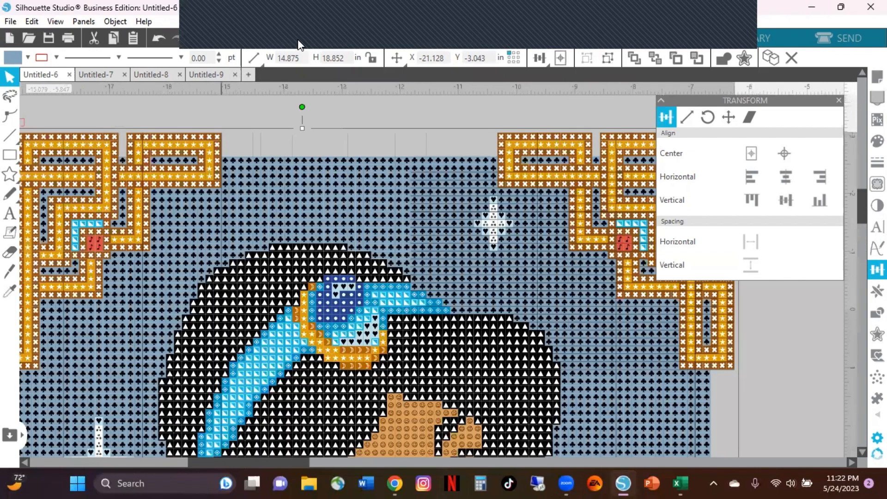
{"action": "left_click", "coordinate": [348, 114]}
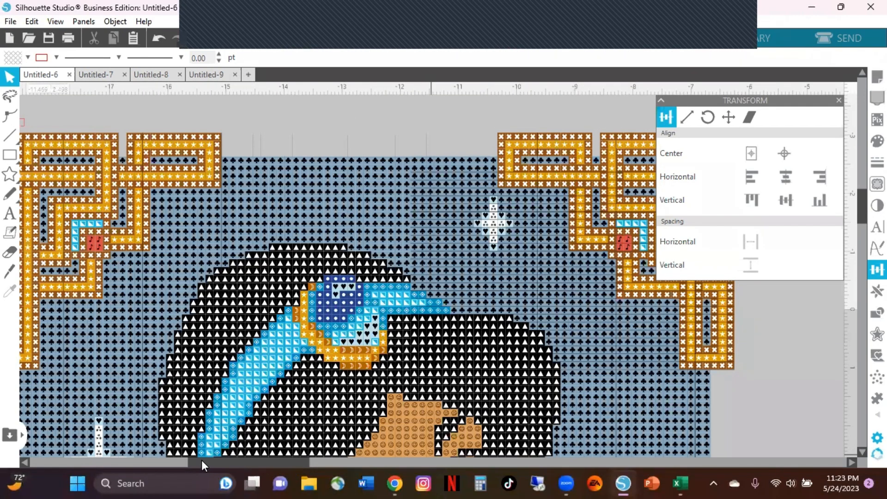
{"action": "scroll", "coordinate": [193, 250], "scroll_direction": "left", "scroll_amount": 5}
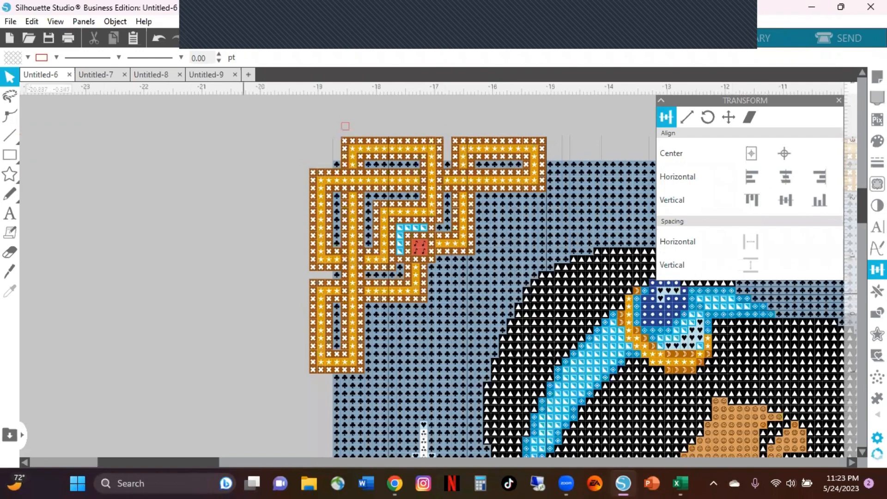
{"action": "scroll", "coordinate": [462, 277], "scroll_direction": "up", "scroll_amount": 2}
{"action": "scroll", "coordinate": [462, 278], "scroll_direction": "up", "scroll_amount": 1}
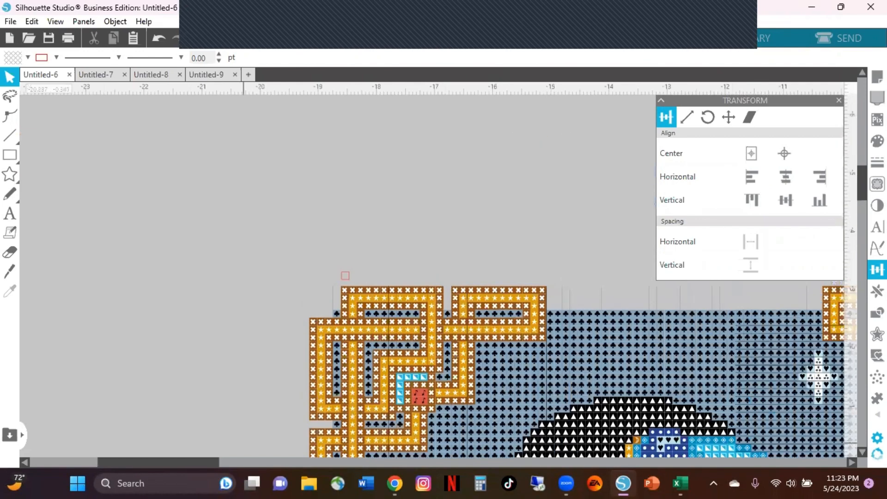
{"action": "left_click", "coordinate": [289, 44]}
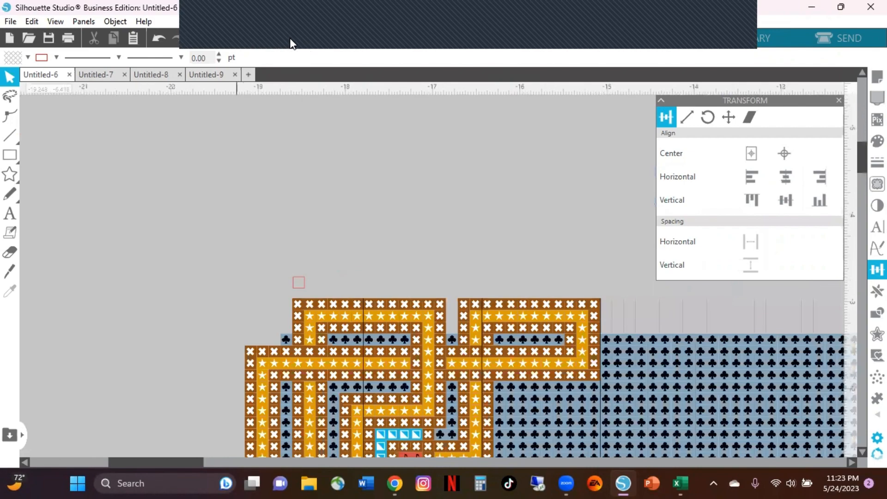
{"action": "left_click", "coordinate": [294, 44]}
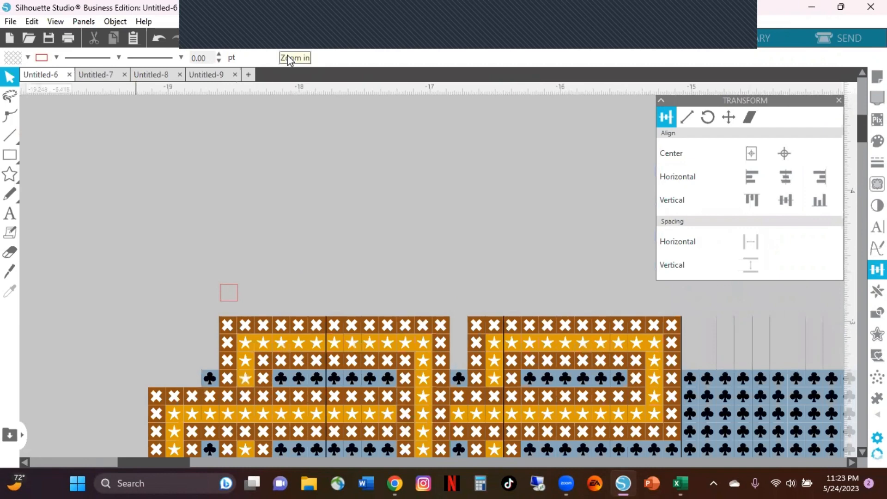
{"action": "left_click", "coordinate": [288, 55]}
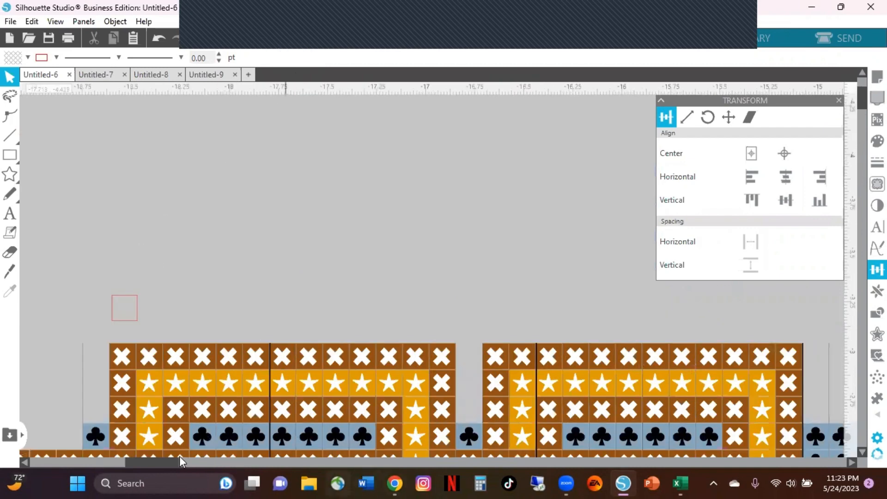
{"action": "left_click_drag", "start_coordinate": [151, 463], "coordinate": [143, 463]}
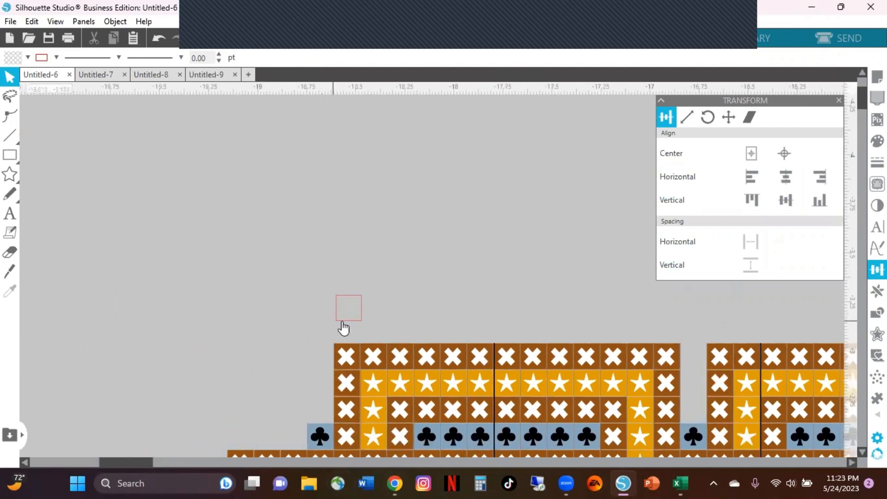
{"action": "left_click", "coordinate": [342, 321]}
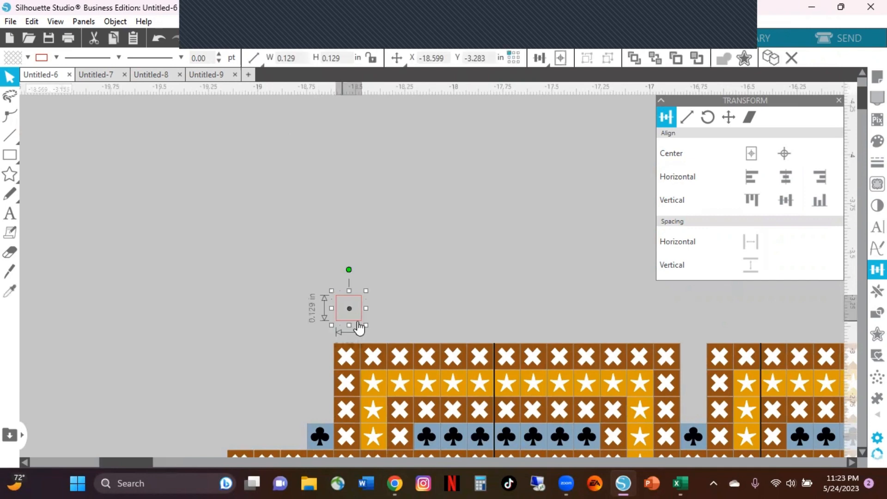
{"action": "mouse_move", "coordinate": [352, 334]}
{"action": "left_mouse_down"}
{"action": "mouse_move", "coordinate": [359, 345]}
{"action": "mouse_move", "coordinate": [352, 344]}
{"action": "left_mouse_up"}
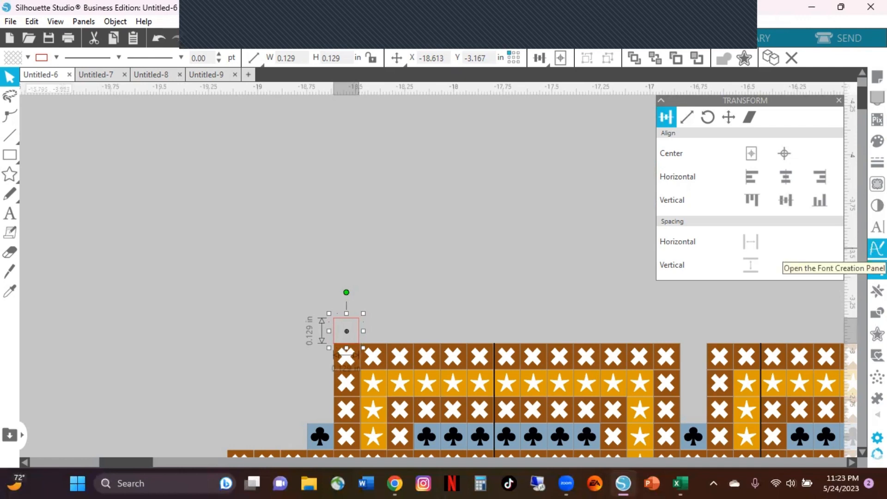
{"action": "key", "text": "Right"}
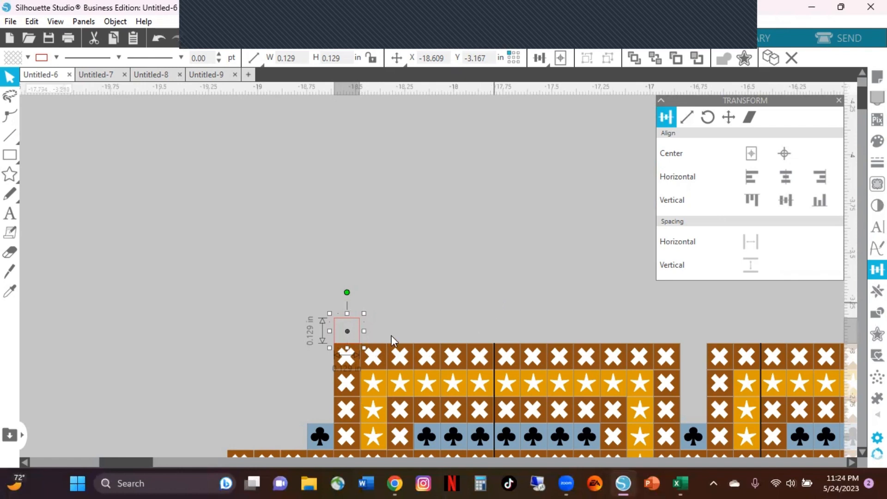
{"action": "left_click", "coordinate": [371, 305]}
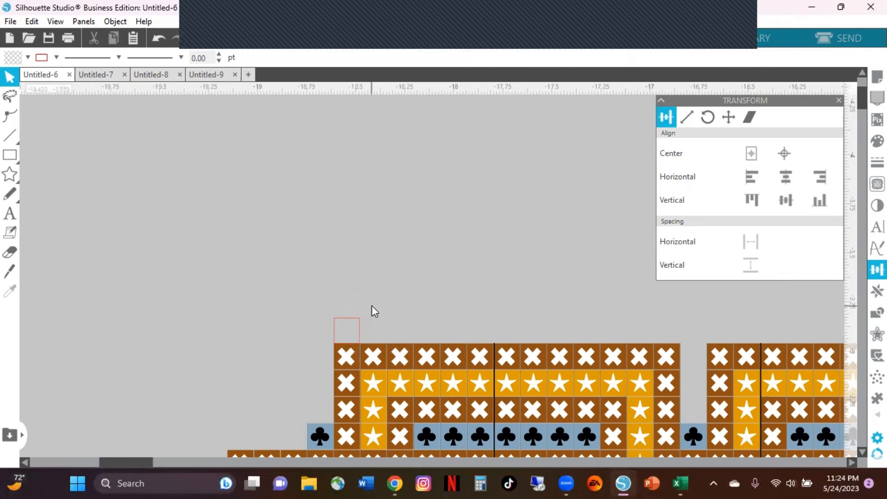
- Move the small reference square up off the corner ornament, to X -18.566, Y -3.462 in, and deselect it
{"action": "left_click", "coordinate": [359, 333]}
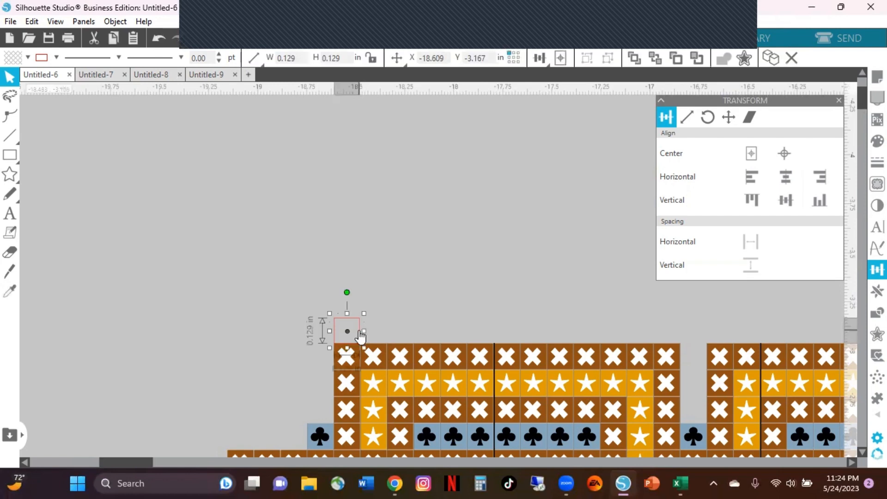
{"action": "left_click_drag", "start_coordinate": [368, 271], "coordinate": [367, 259]}
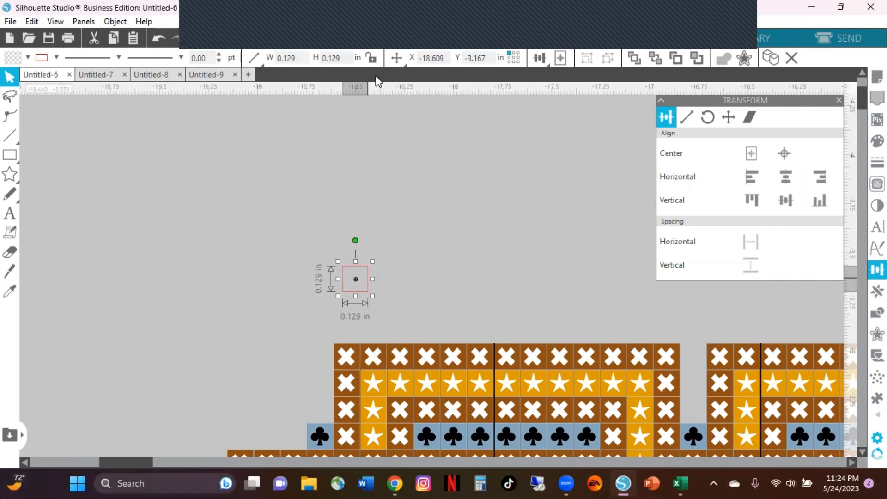
{"action": "left_click", "coordinate": [310, 39]}
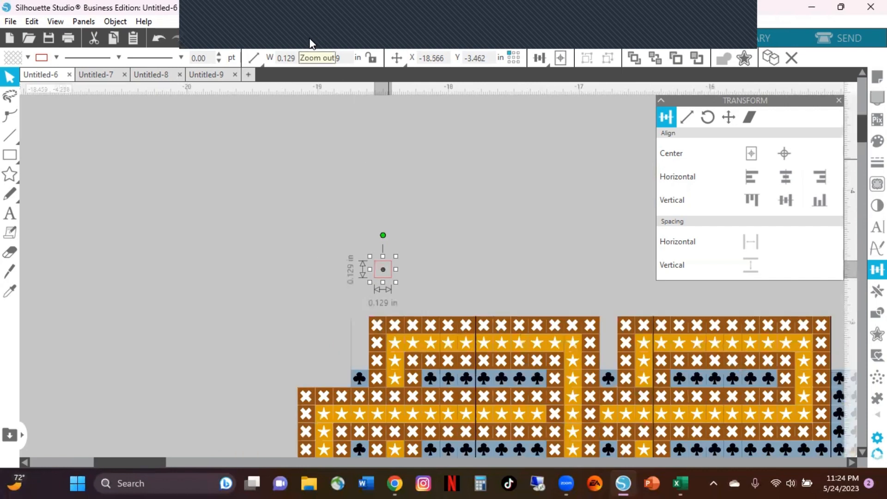
{"action": "left_click", "coordinate": [309, 44]}
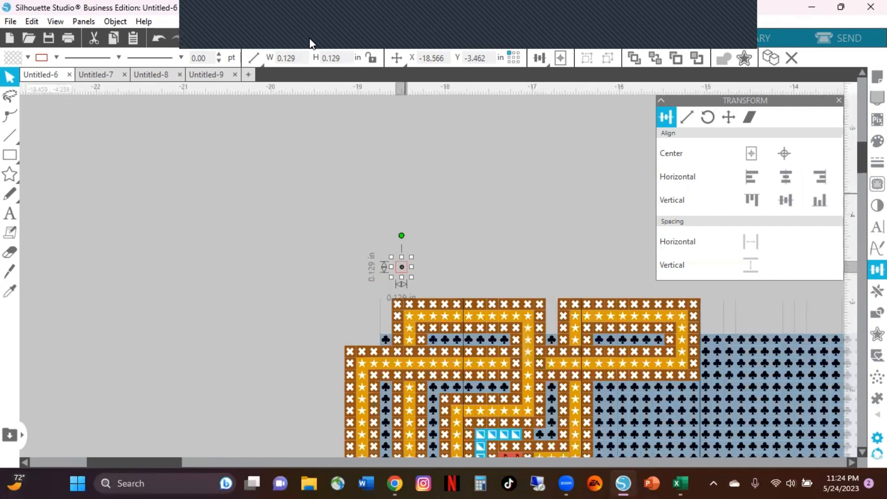
{"action": "left_click", "coordinate": [309, 44]}
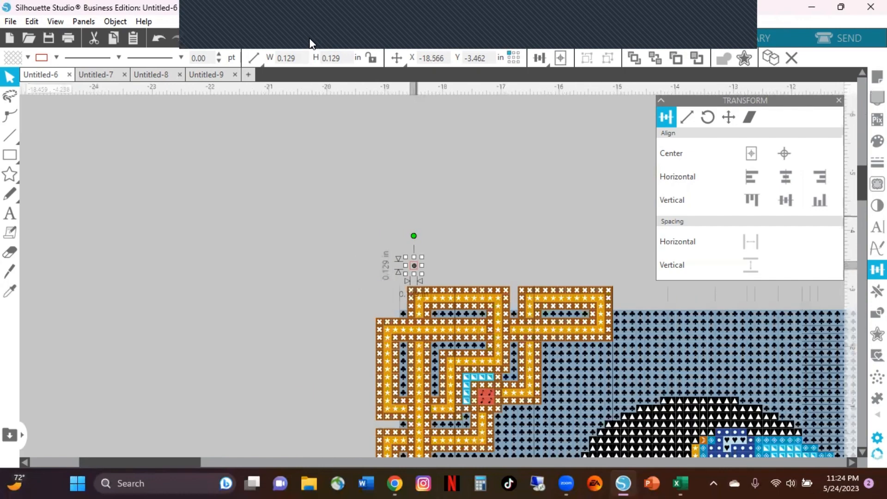
{"action": "left_click", "coordinate": [309, 43]}
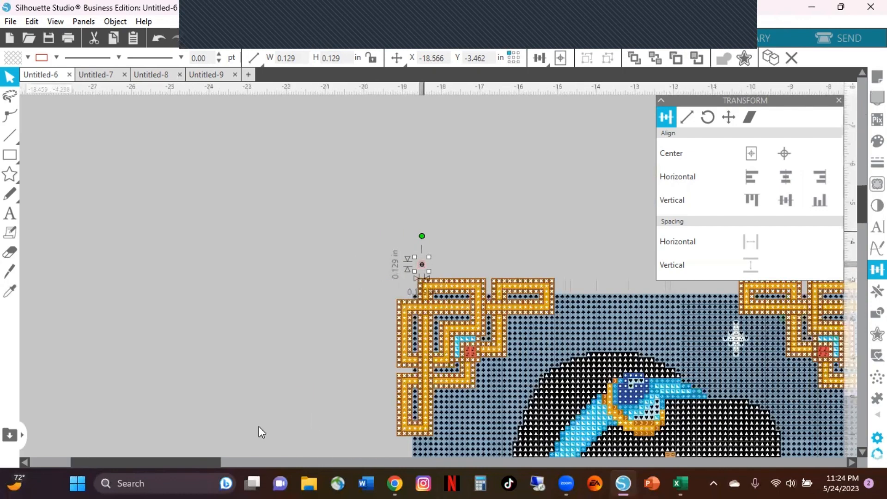
{"action": "left_click", "coordinate": [314, 43]}
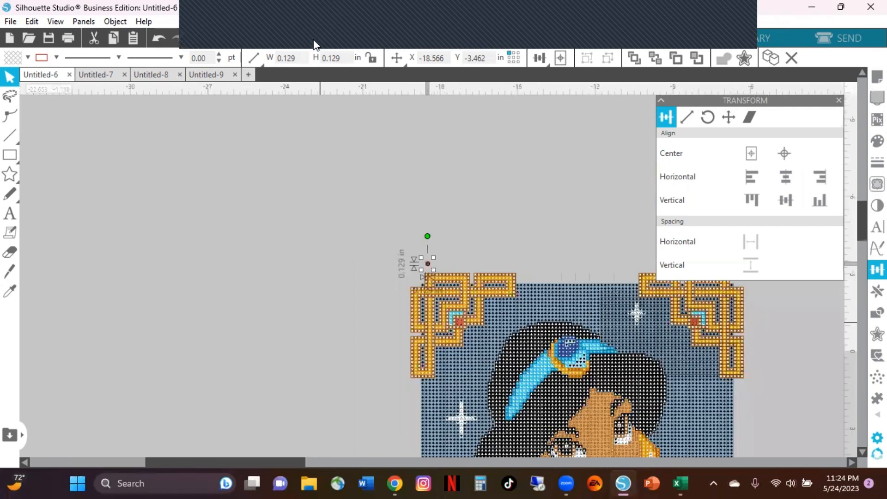
{"action": "left_click", "coordinate": [314, 43]}
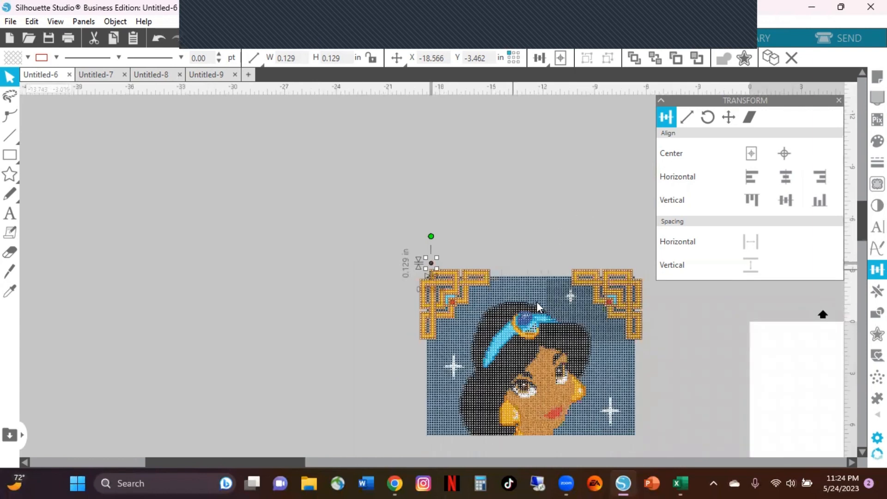
{"action": "key", "text": "Escape"}
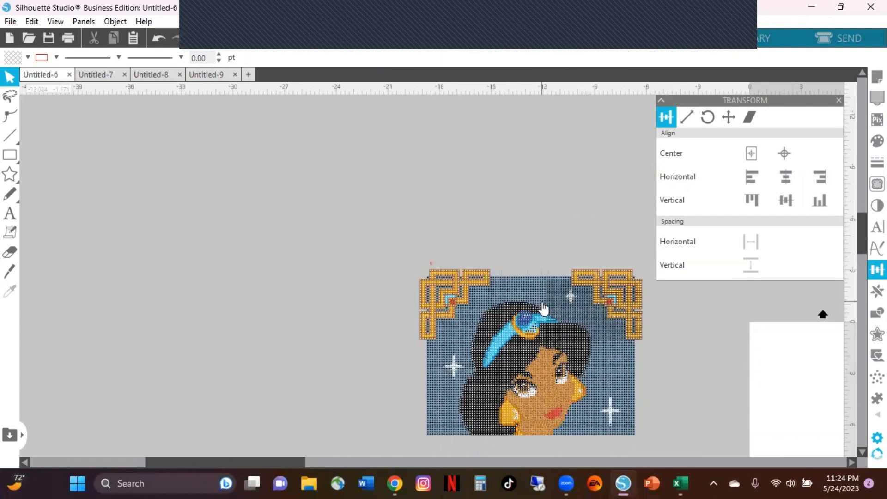
- Ungroup the combined pattern into its page pieces and select the upper-right piece alone
{"action": "left_click", "coordinate": [543, 307]}
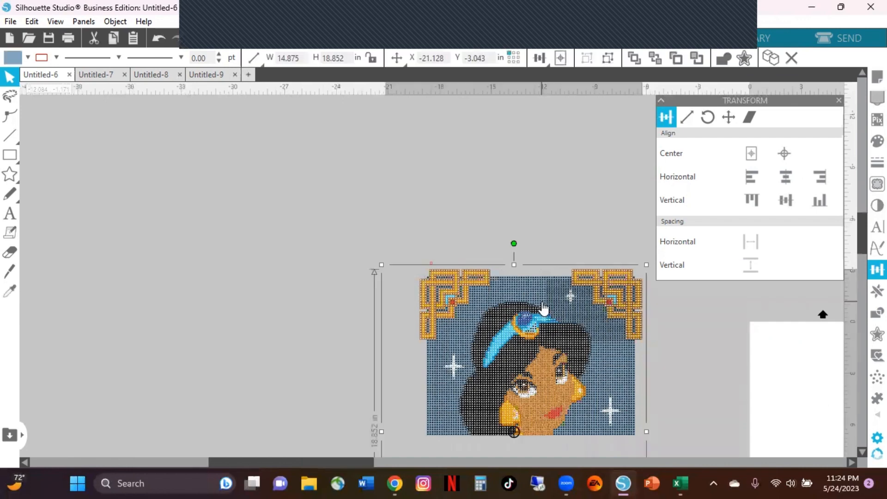
{"action": "right_click", "coordinate": [542, 301]}
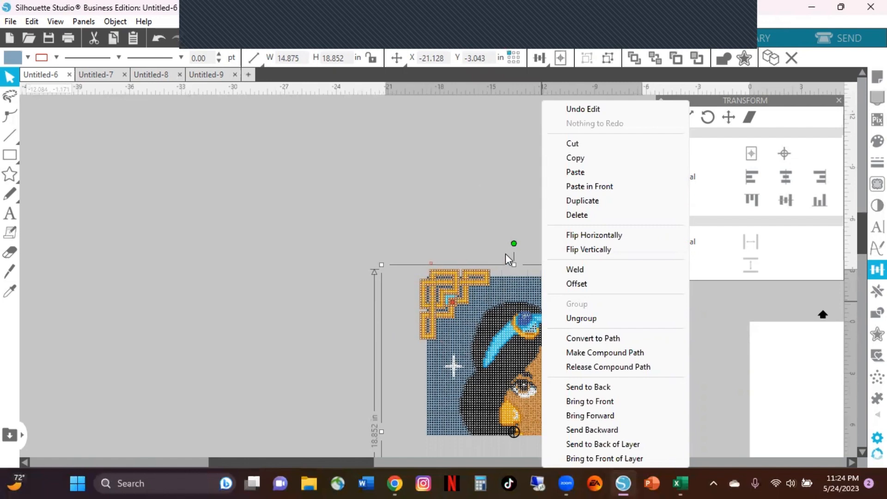
{"action": "left_click", "coordinate": [573, 323]}
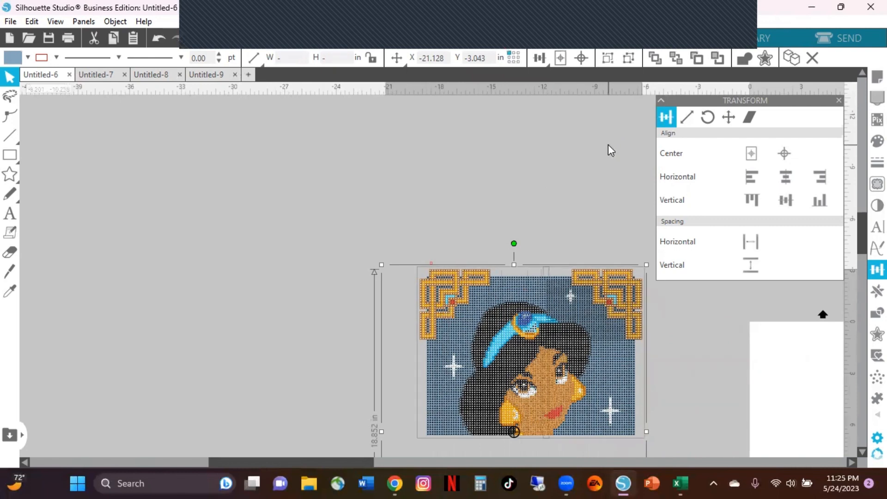
{"action": "left_click", "coordinate": [609, 147]}
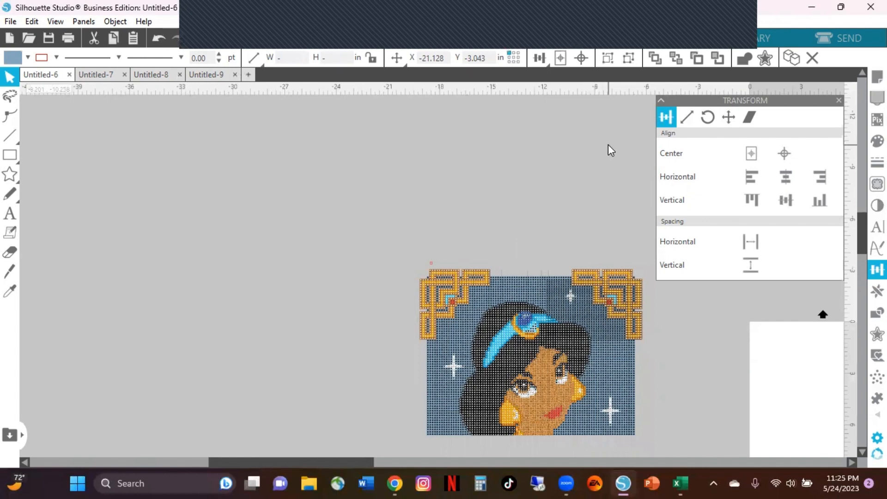
{"action": "left_click", "coordinate": [594, 311]}
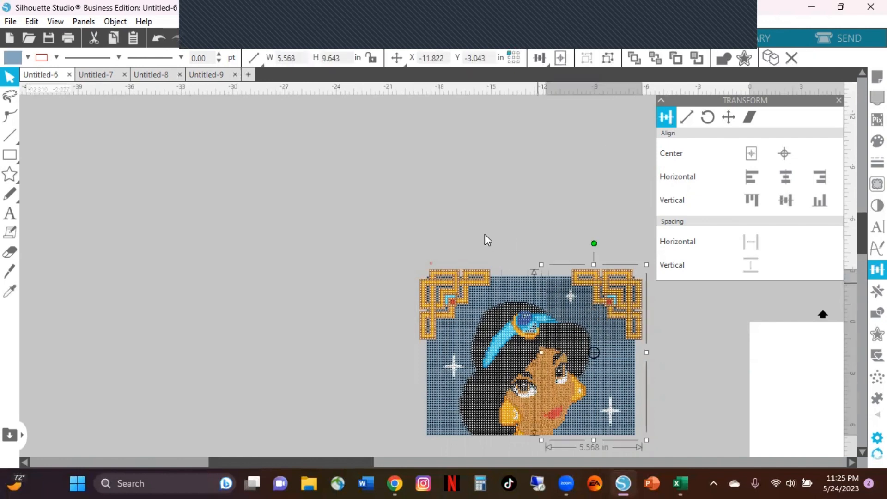
- Ungroup the lower-right pattern piece into its individual cells and symbols
{"action": "scroll", "coordinate": [487, 235], "scroll_direction": "down", "scroll_amount": 1}
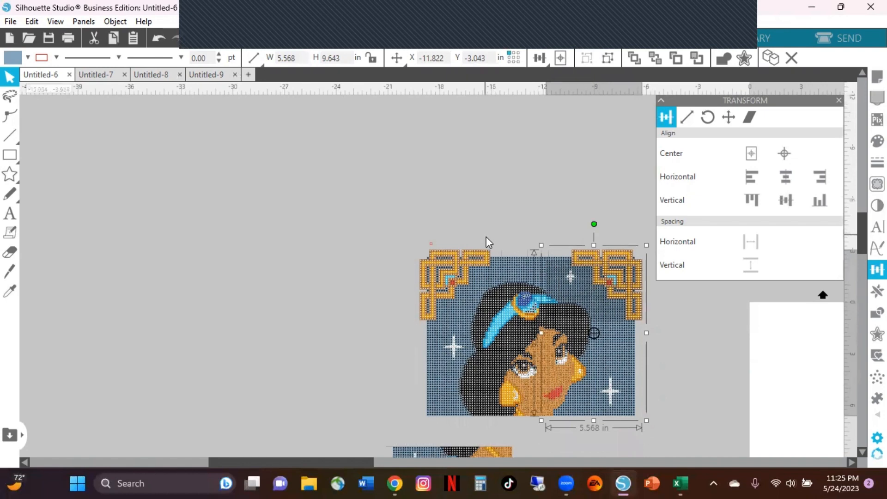
{"action": "scroll", "coordinate": [487, 243], "scroll_direction": "down", "scroll_amount": 2}
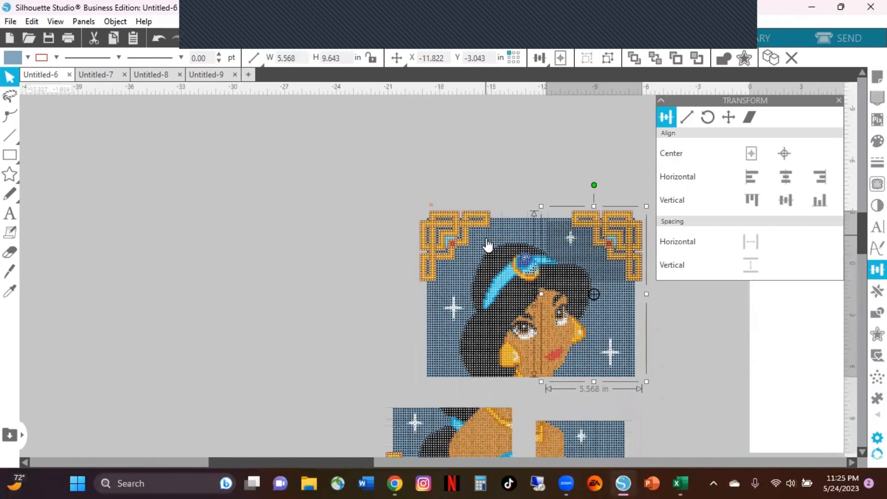
{"action": "scroll", "coordinate": [486, 246], "scroll_direction": "down", "scroll_amount": 3}
{"action": "scroll", "coordinate": [487, 248], "scroll_direction": "down", "scroll_amount": 2}
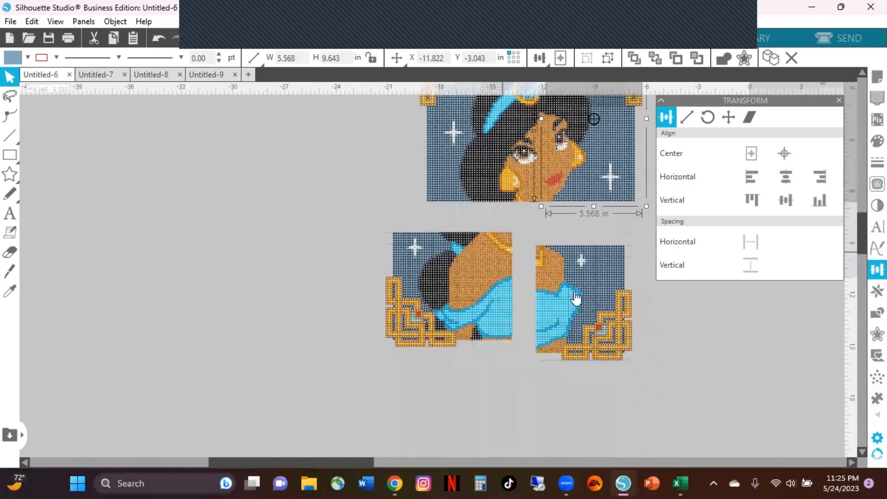
{"action": "scroll", "coordinate": [576, 298], "scroll_direction": "down", "scroll_amount": 1}
{"action": "left_click", "coordinate": [597, 234]}
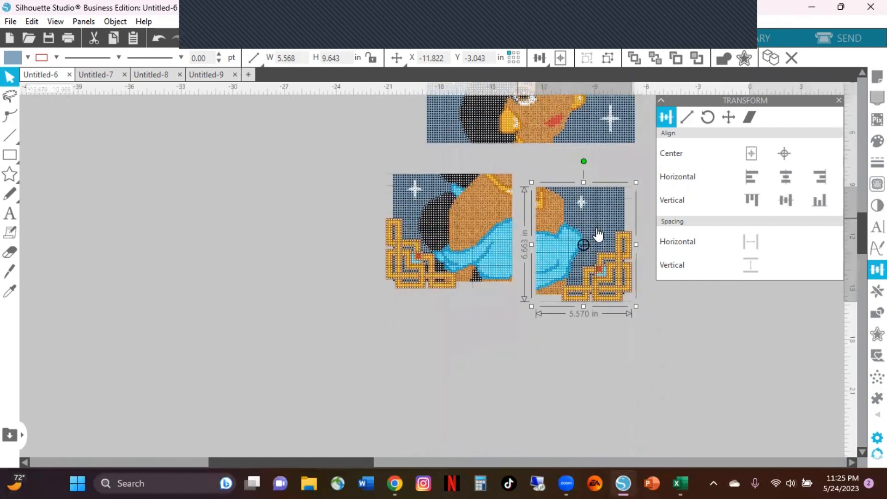
{"action": "right_click", "coordinate": [636, 263]}
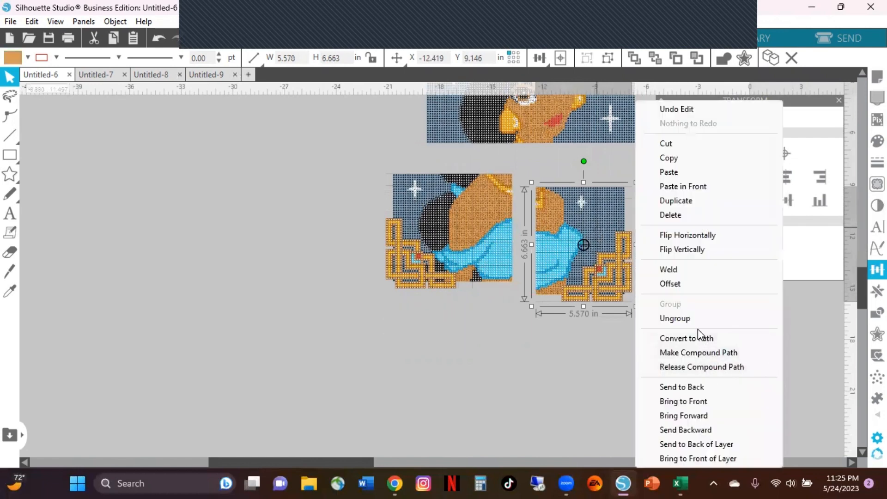
{"action": "left_click", "coordinate": [693, 319]}
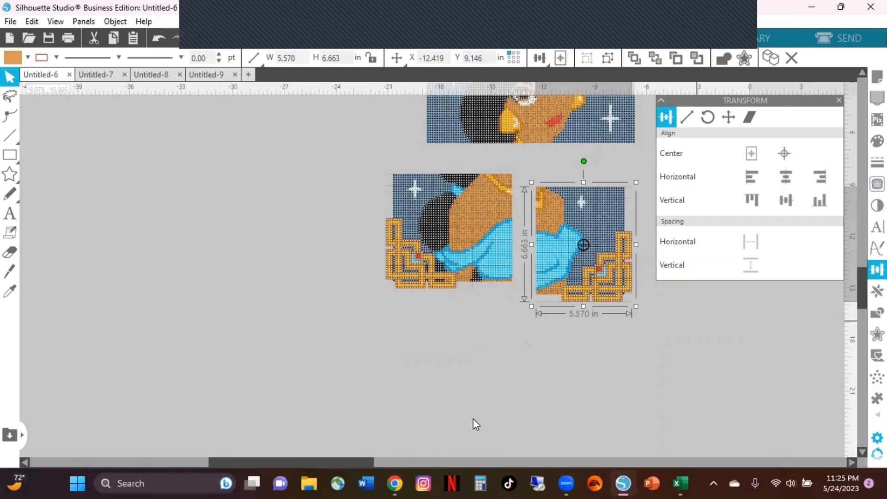
{"action": "key", "text": "ctrl+u"}
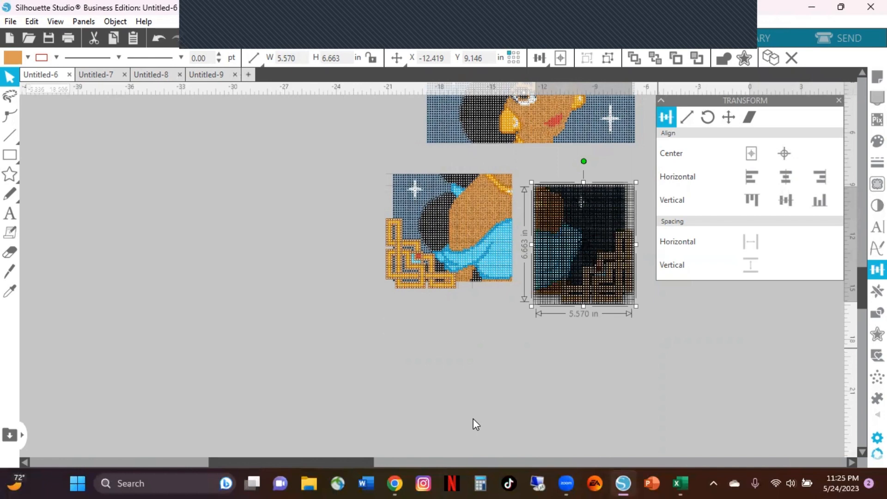
- Select only the single club symbol in the notch at the lower-right ornament's outer corner, at X -7.373, Y 15.278 in
{"action": "left_click", "coordinate": [288, 34]}
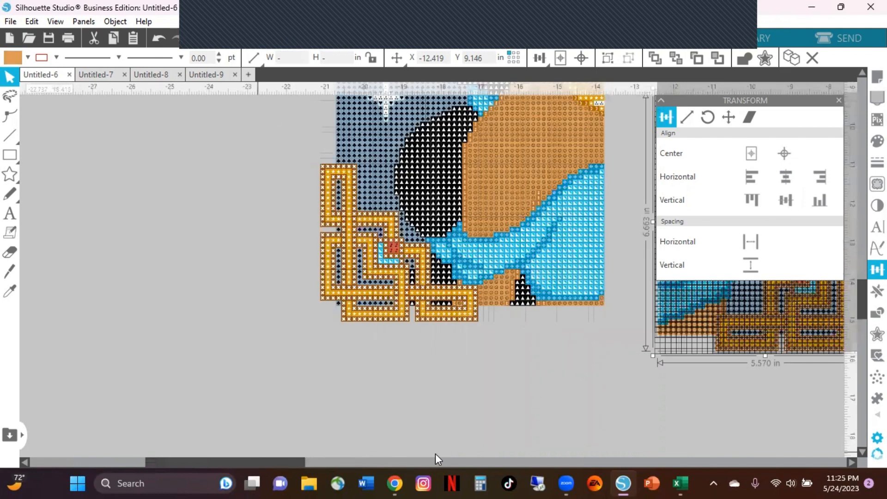
{"action": "scroll", "coordinate": [435, 454], "scroll_direction": "right", "scroll_amount": 5}
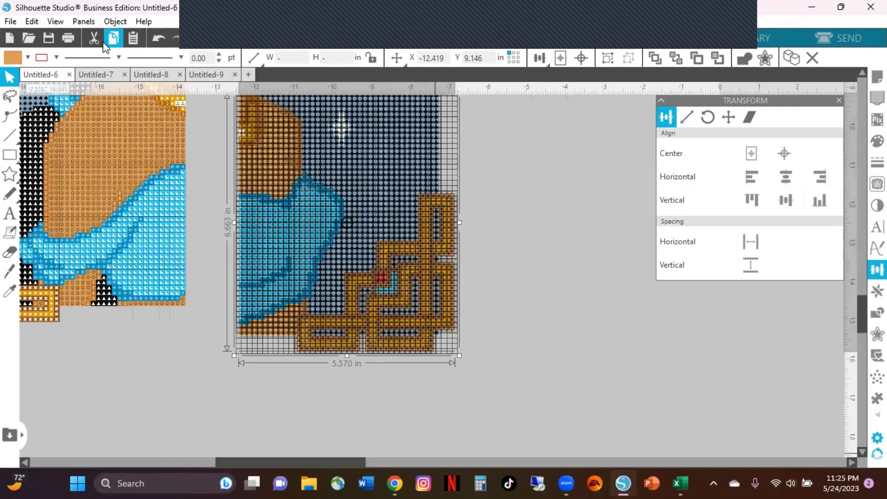
{"action": "left_click", "coordinate": [288, 46]}
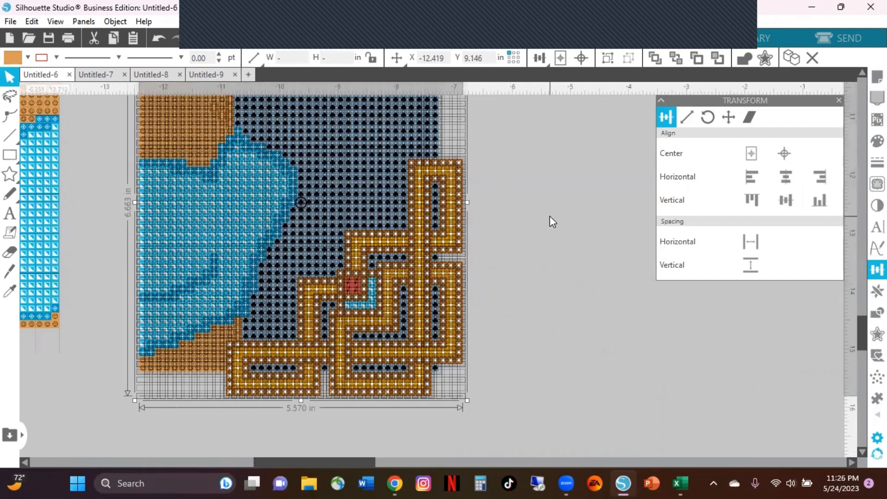
{"action": "key", "text": "ctrl+plus"}
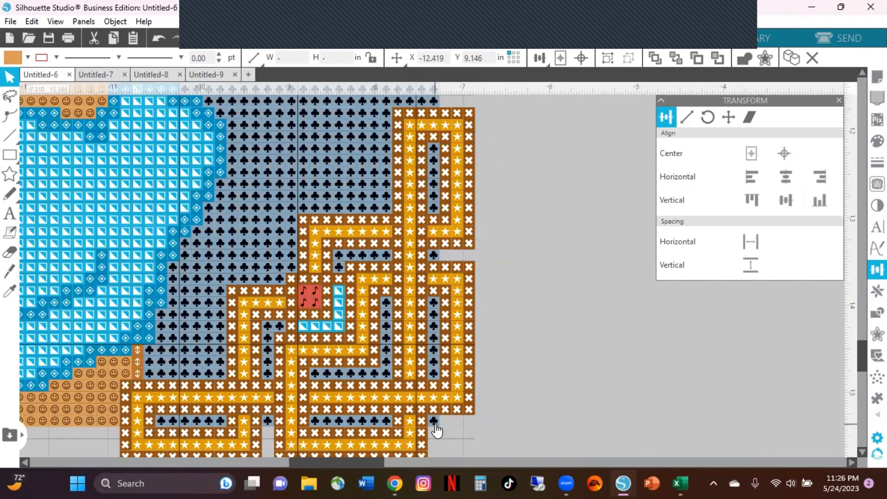
{"action": "left_click", "coordinate": [433, 421]}
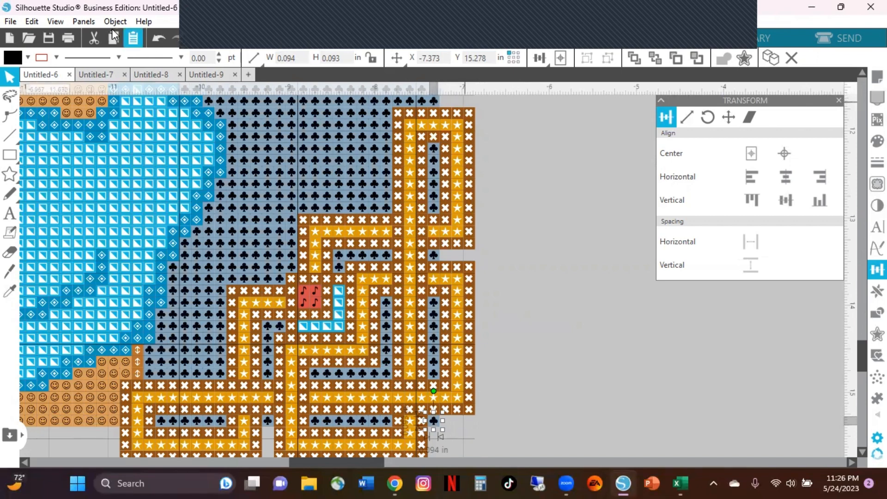
- Undo the single-symbol selection and the view changes, back to the whole lower-right piece selected
{"action": "left_click", "coordinate": [153, 35]}
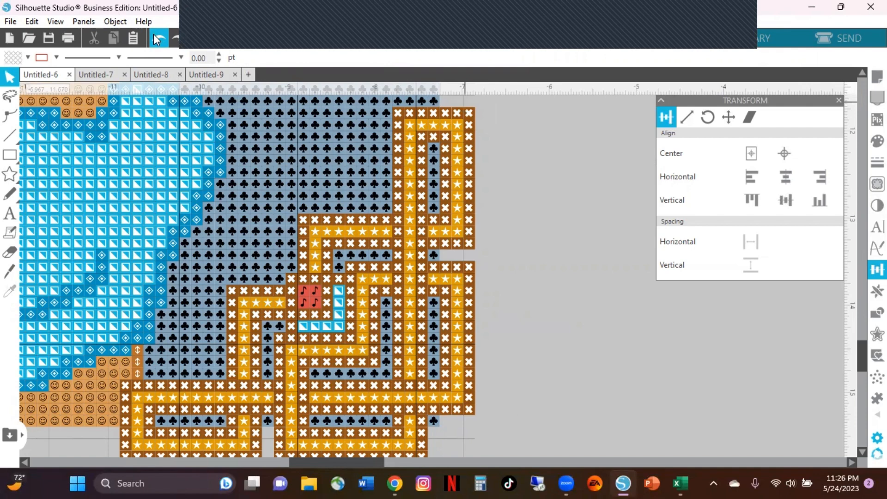
{"action": "key", "text": "ctrl+a"}
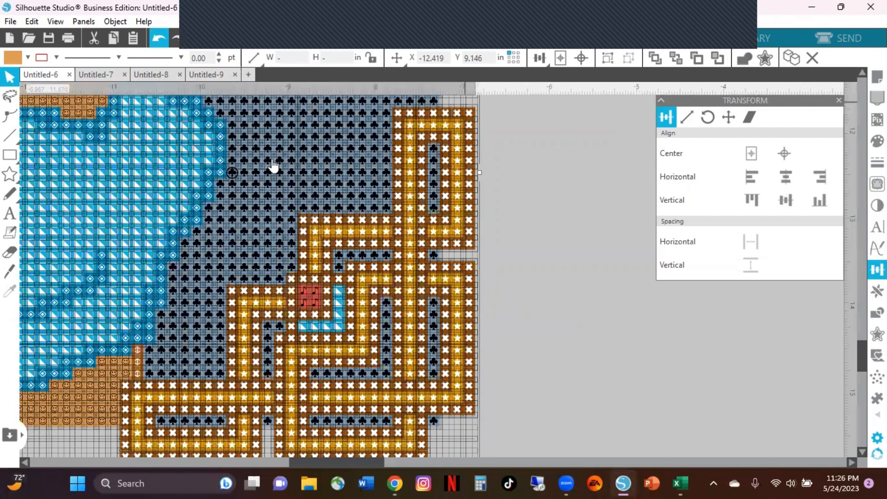
{"action": "left_click", "coordinate": [156, 42]}
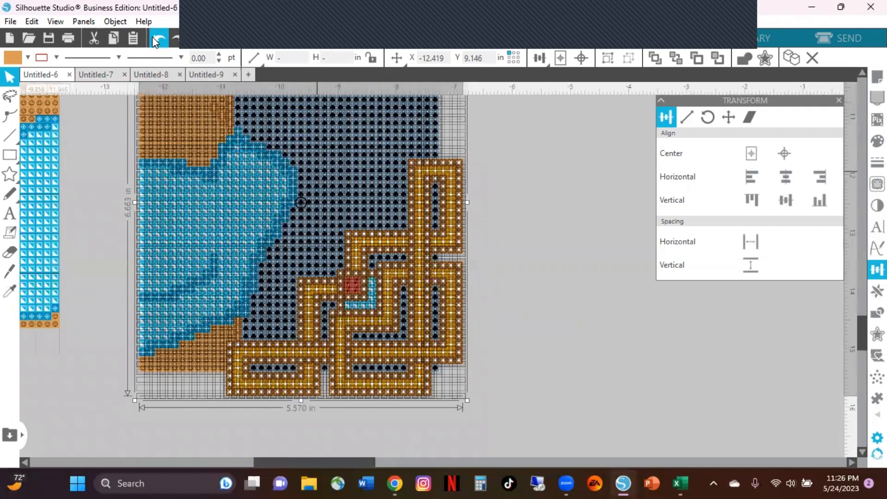
{"action": "left_click", "coordinate": [156, 41]}
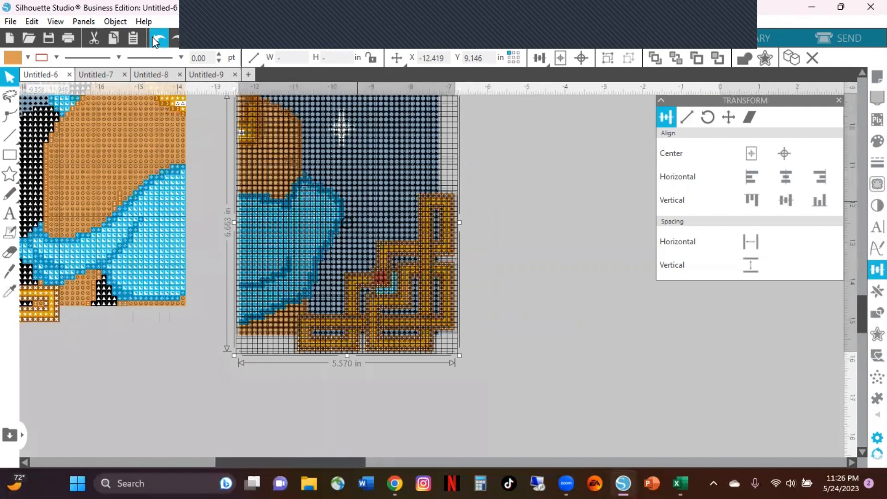
{"action": "left_click", "coordinate": [156, 41]}
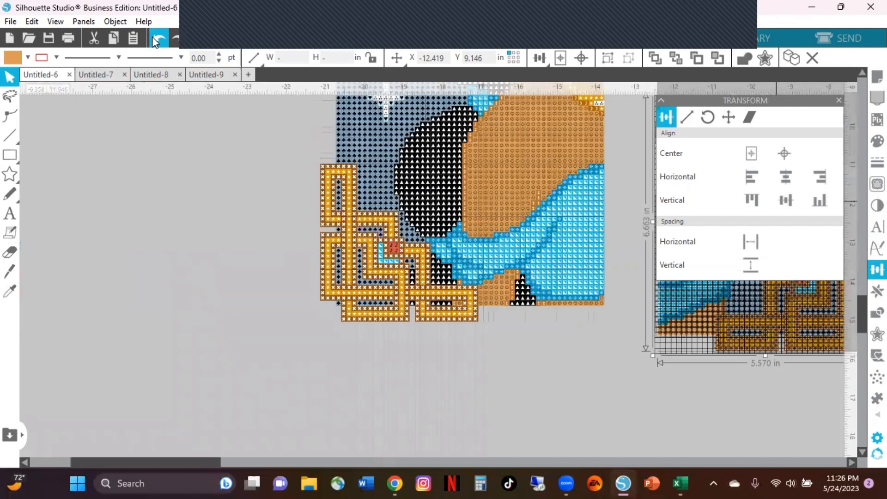
{"action": "left_click", "coordinate": [154, 40]}
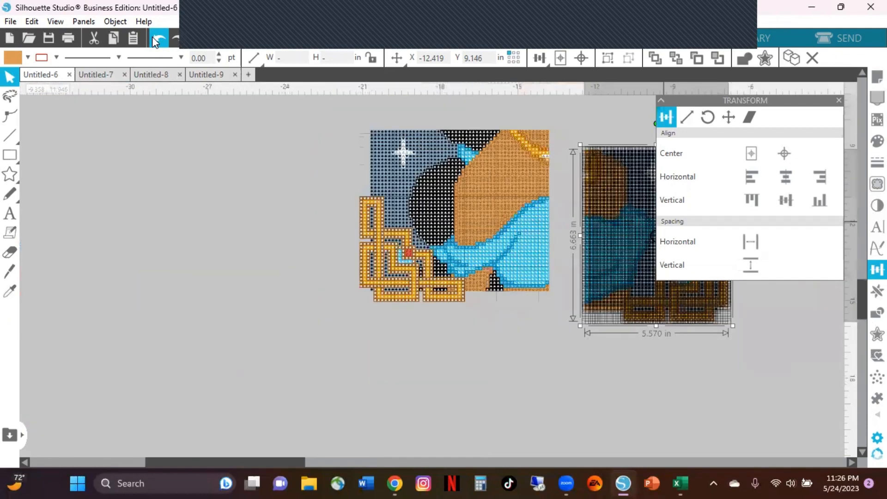
{"action": "left_click", "coordinate": [153, 40]}
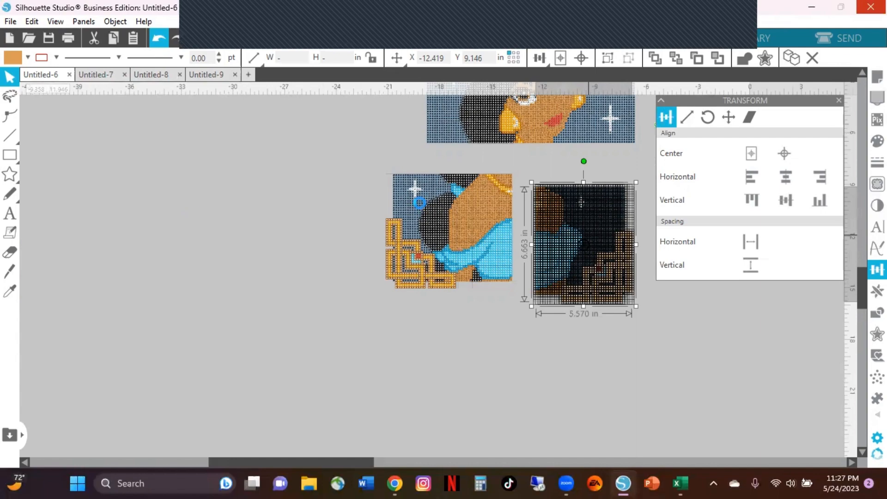
- Switch to the pattern's web page in Chrome and multiply its grid size, 95 by 120, in Calculator
{"action": "left_click", "coordinate": [395, 483]}
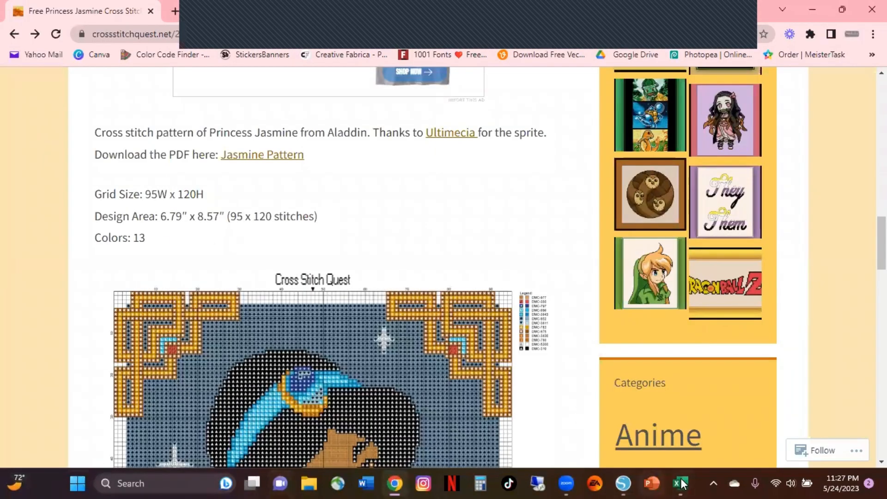
{"action": "left_click", "coordinate": [485, 479]}
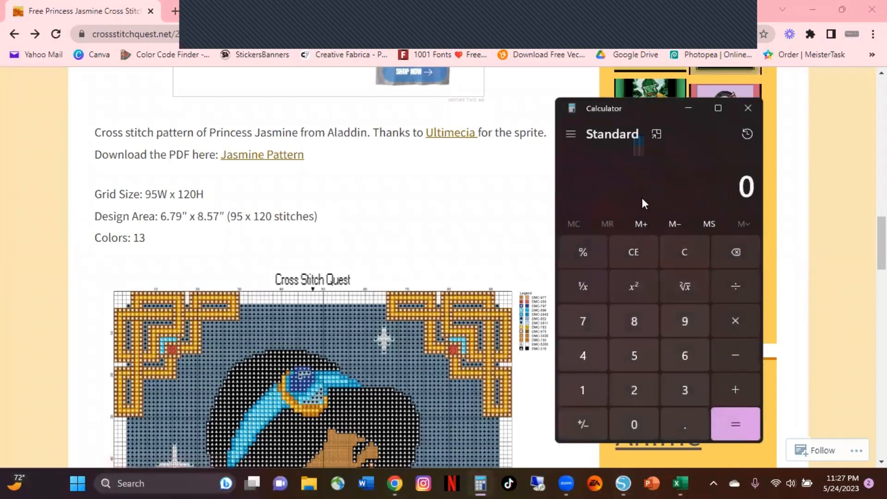
{"action": "type", "text": "95"}
{"action": "type", "text": "*120"}
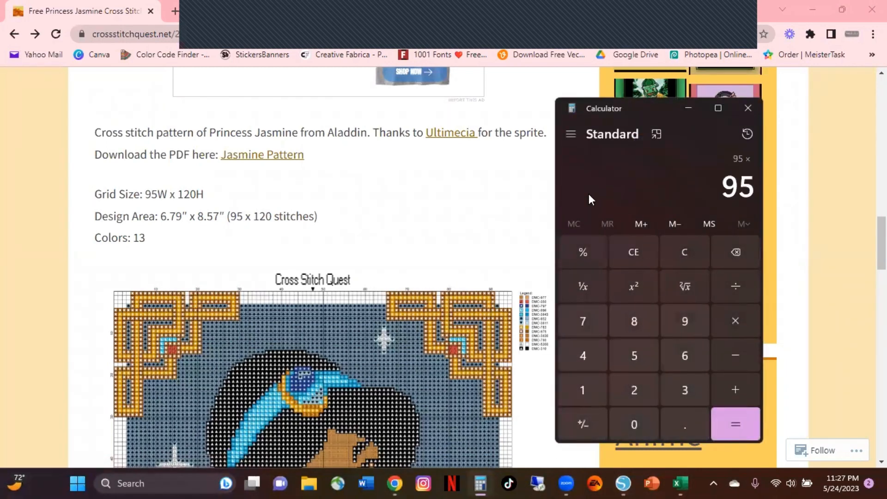
{"action": "key", "text": "Return"}
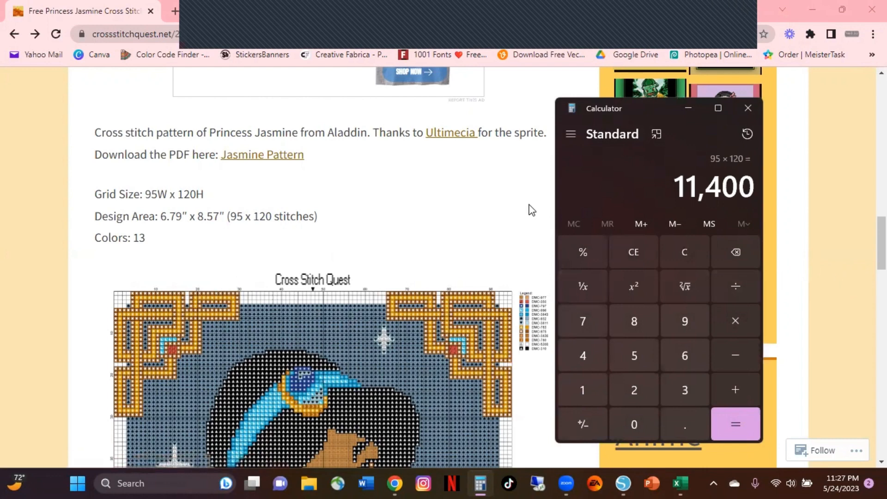
- Switch back to Silhouette Studio and undo the ungrouping and piece selections, back to the small red square being selected
{"action": "left_click", "coordinate": [631, 483]}
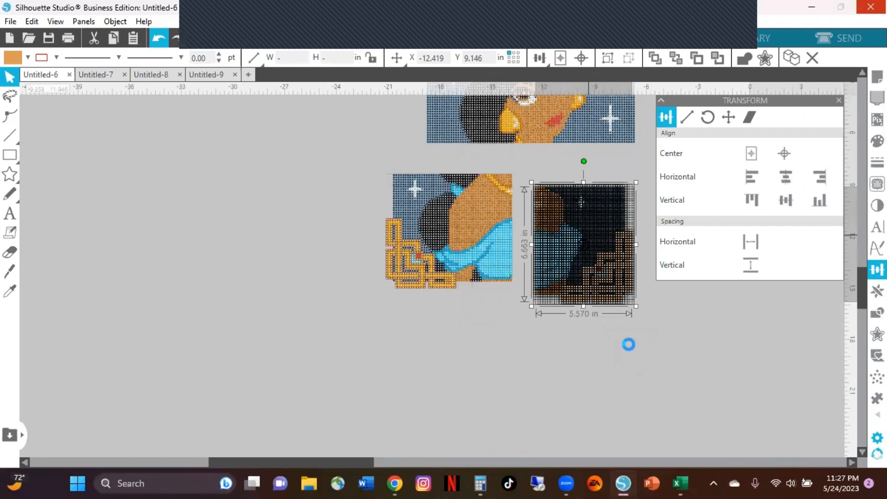
{"action": "key", "text": "ctrl+z"}
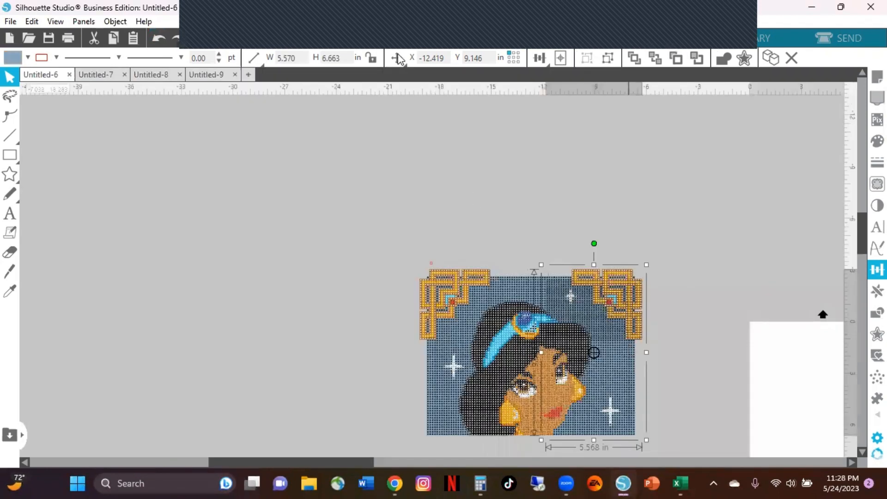
{"action": "left_click", "coordinate": [160, 41]}
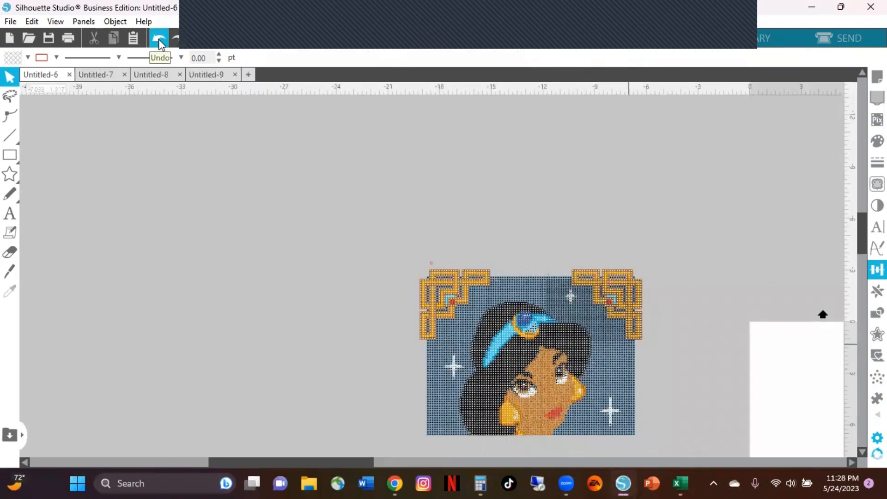
{"action": "left_click", "coordinate": [159, 41]}
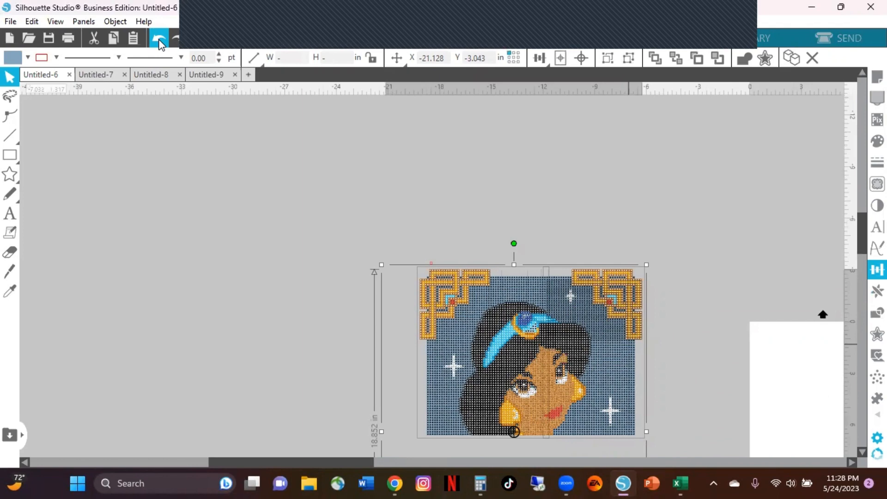
{"action": "left_click", "coordinate": [159, 41]}
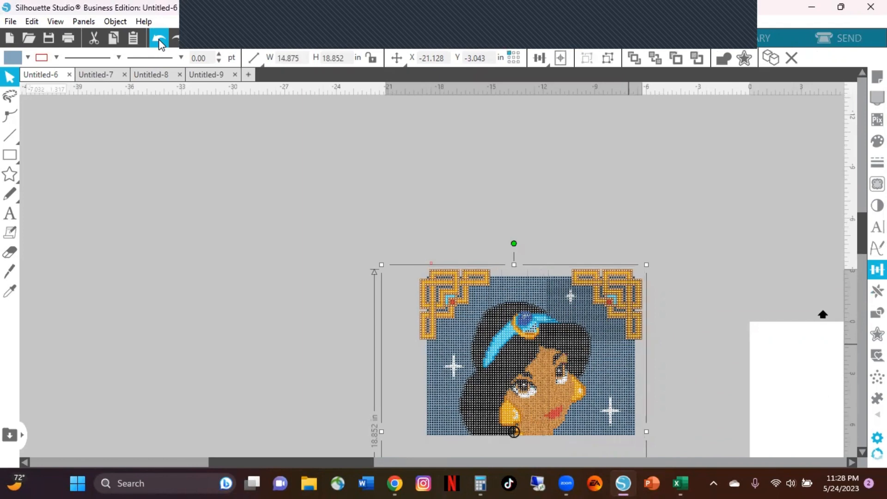
{"action": "left_click", "coordinate": [160, 42]}
{"action": "left_click", "coordinate": [159, 42]}
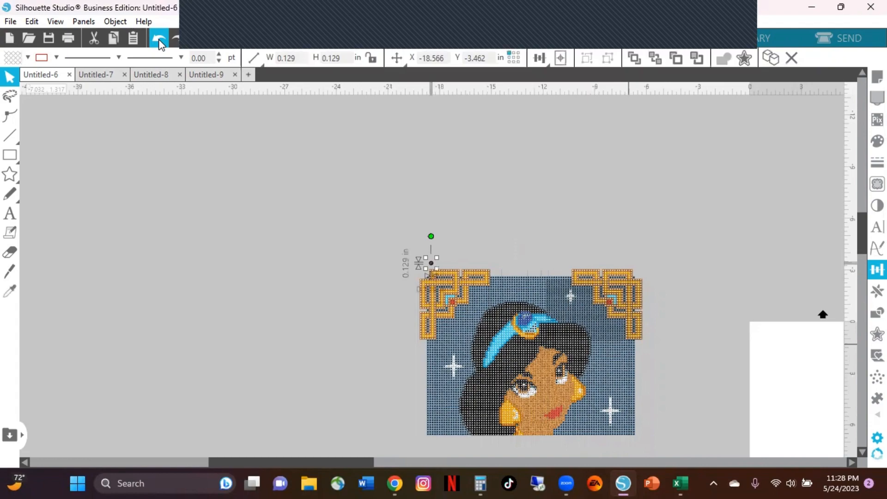
- Undo the zoom changes and the red square's move, back to its place directly above the upper-left ornament's first X cell
{"action": "left_click", "coordinate": [160, 42]}
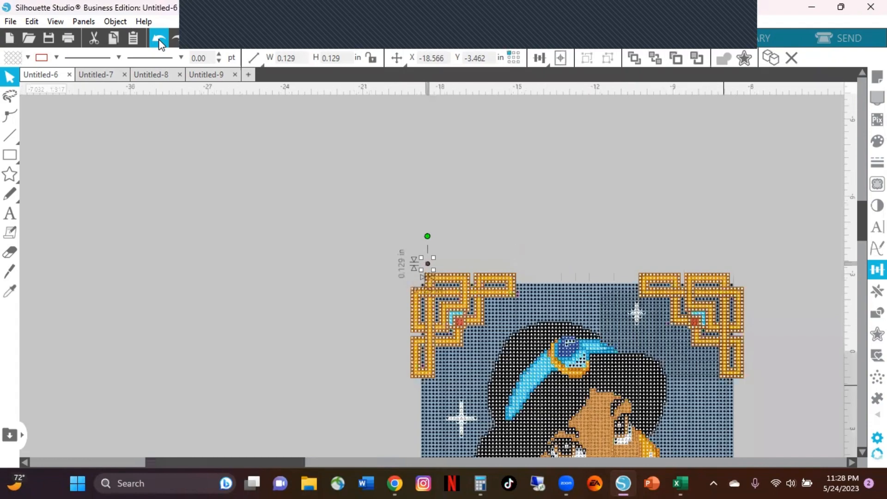
{"action": "left_click", "coordinate": [159, 42]}
{"action": "left_click", "coordinate": [160, 42]}
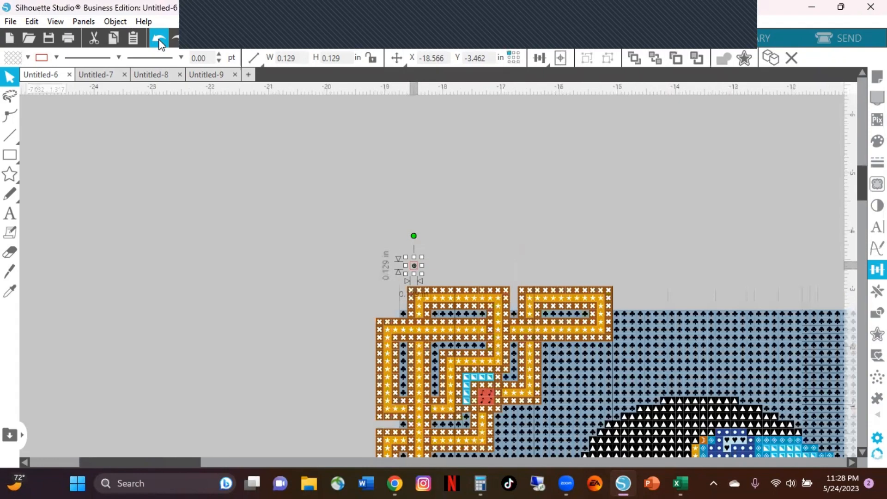
{"action": "left_click", "coordinate": [159, 42]}
{"action": "left_click", "coordinate": [159, 41]}
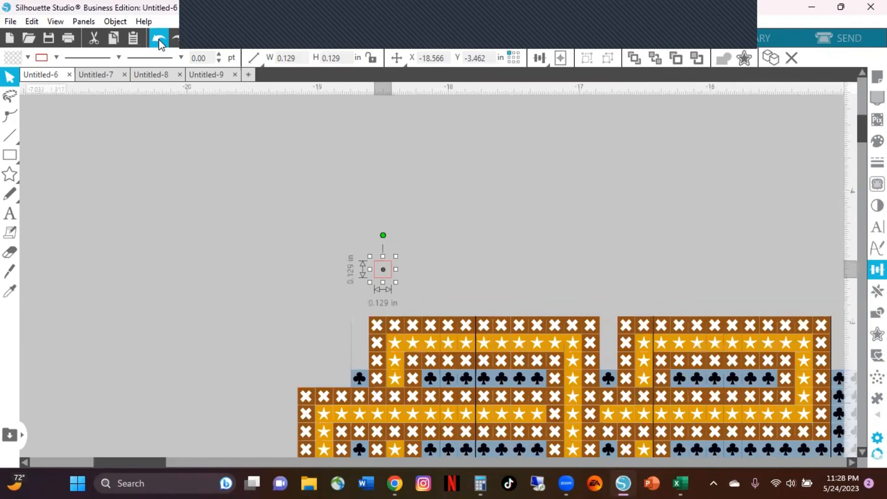
{"action": "left_click", "coordinate": [160, 42]}
{"action": "left_click", "coordinate": [159, 41]}
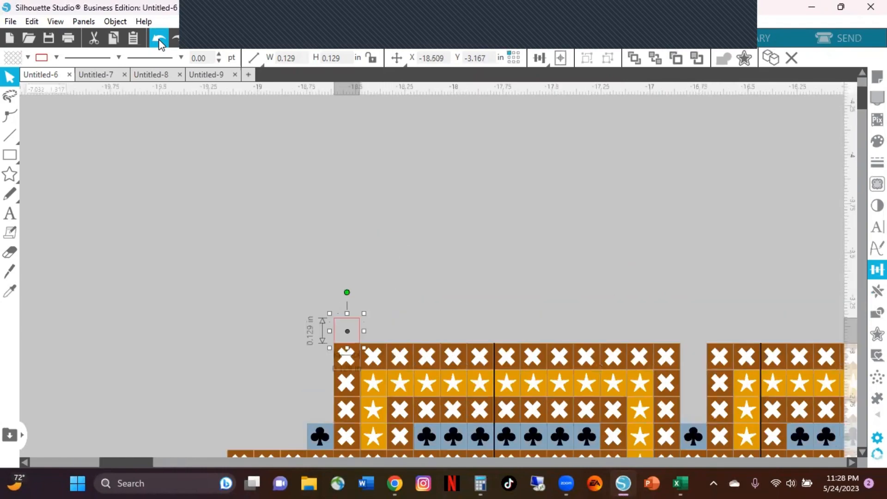
{"action": "left_click", "coordinate": [159, 41]}
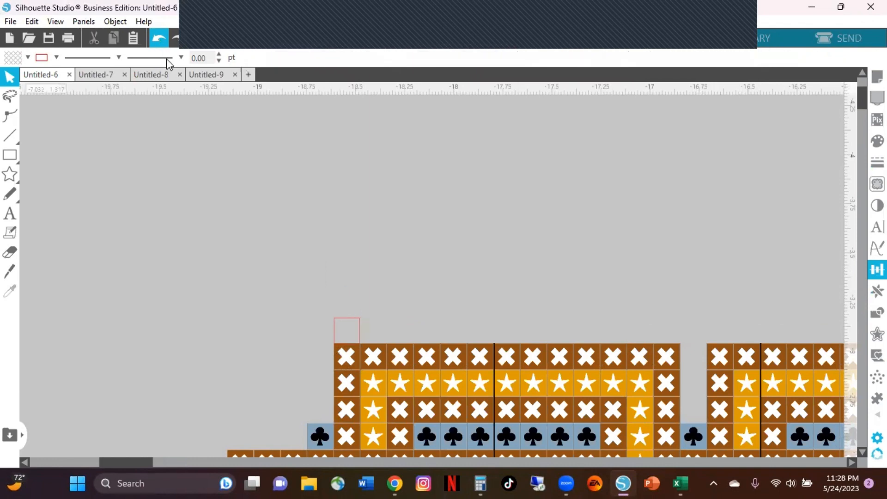
- Examine up close how the red square's width compares with the first X cell below it and the neighbouring grid lines
{"action": "left_click", "coordinate": [284, 35]}
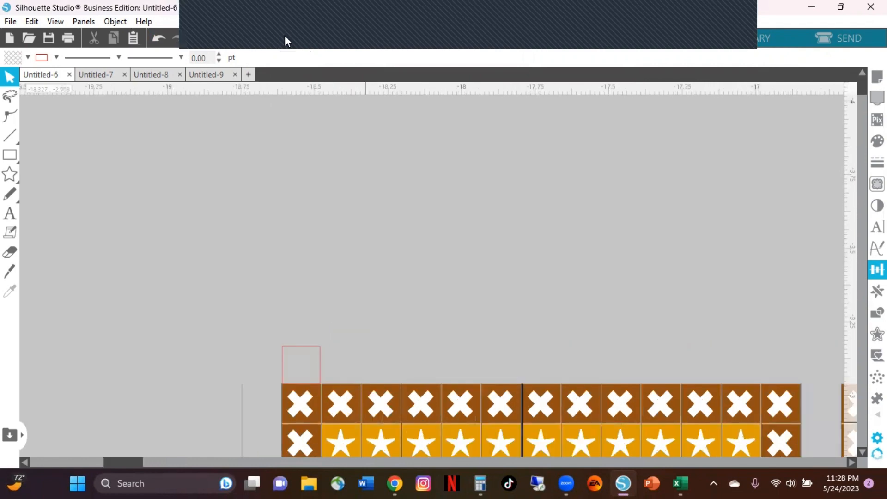
{"action": "left_click", "coordinate": [285, 35]}
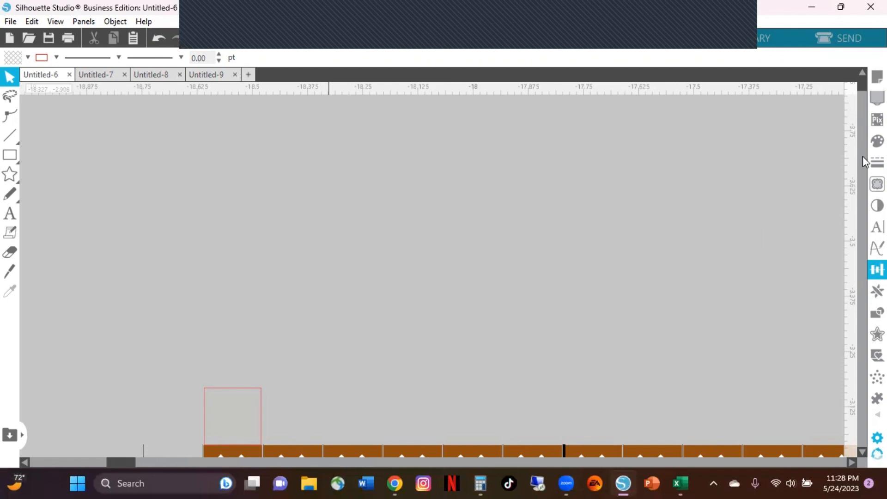
{"action": "mouse_move", "coordinate": [861, 95]}
{"action": "left_mouse_down"}
{"action": "mouse_move", "coordinate": [861, 129]}
{"action": "mouse_move", "coordinate": [861, 98]}
{"action": "left_mouse_up"}
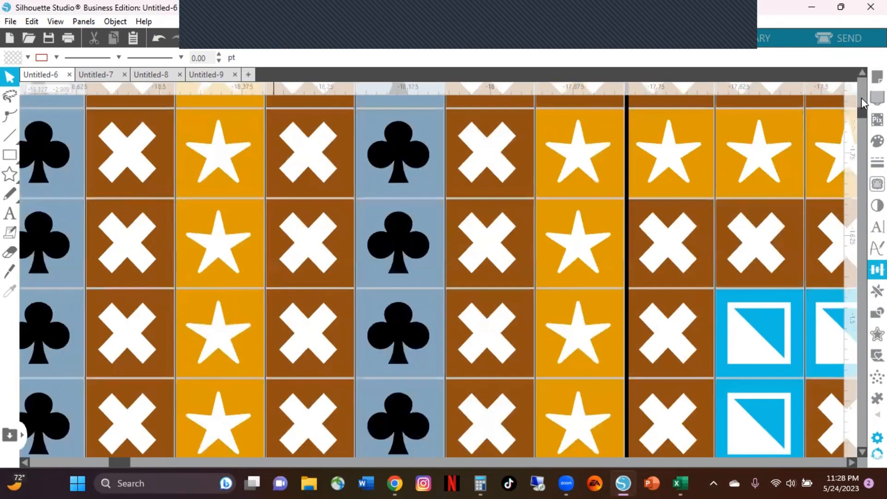
{"action": "scroll", "coordinate": [861, 98], "scroll_direction": "up", "scroll_amount": 4}
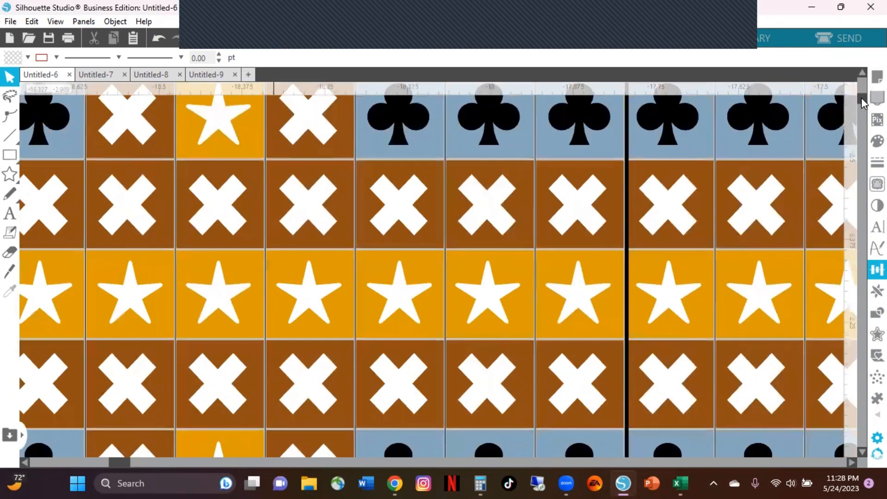
{"action": "scroll", "coordinate": [859, 95], "scroll_direction": "up", "scroll_amount": 5}
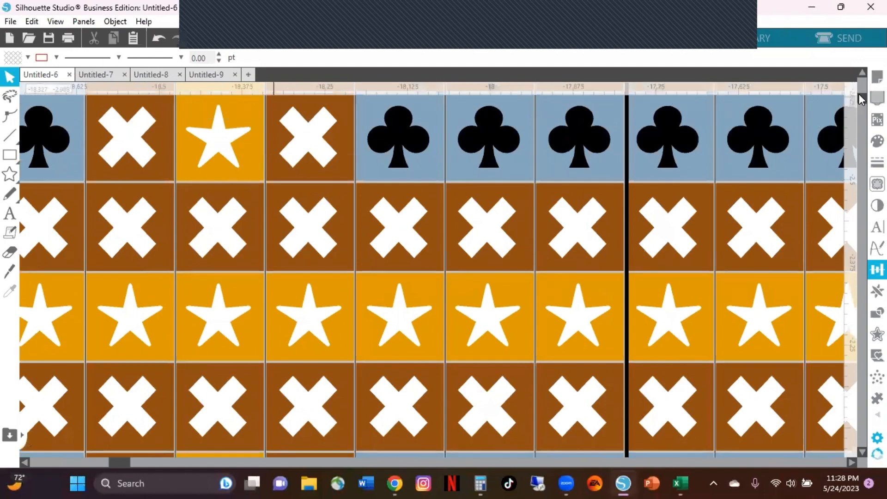
{"action": "scroll", "coordinate": [857, 95], "scroll_direction": "up", "scroll_amount": 6}
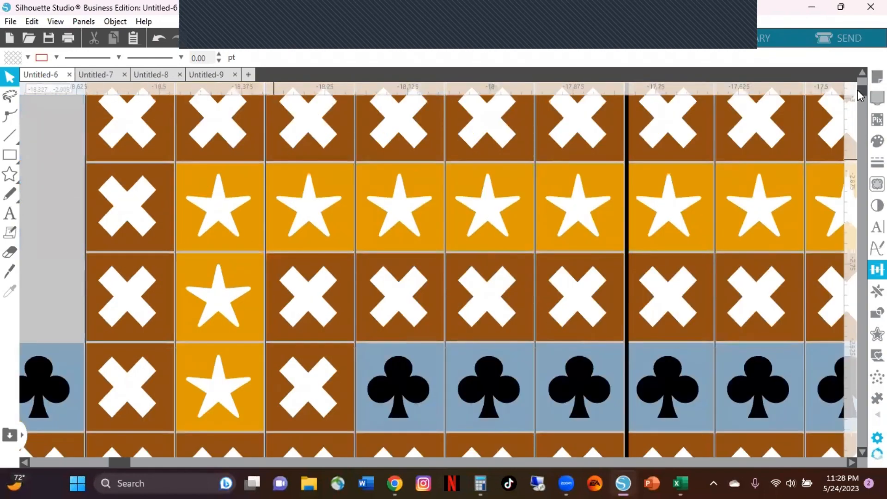
{"action": "scroll", "coordinate": [857, 95], "scroll_direction": "up", "scroll_amount": 1}
{"action": "scroll", "coordinate": [857, 92], "scroll_direction": "up", "scroll_amount": 2}
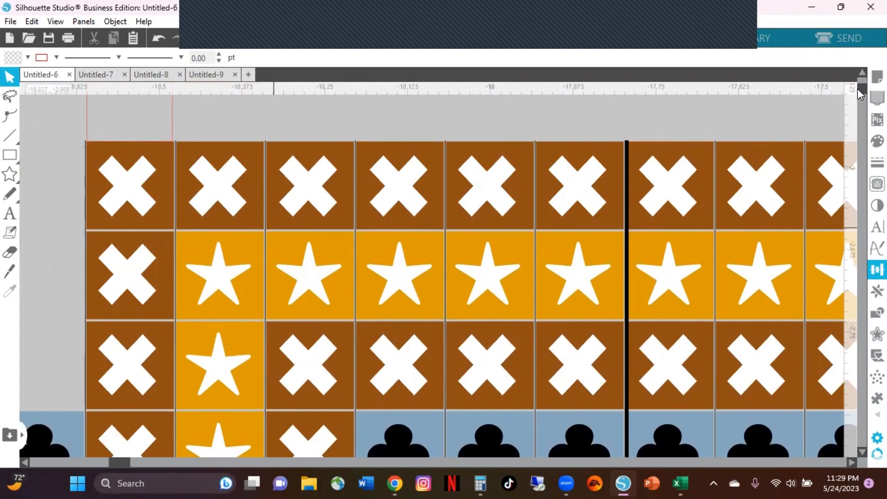
{"action": "scroll", "coordinate": [857, 88], "scroll_direction": "up", "scroll_amount": 1}
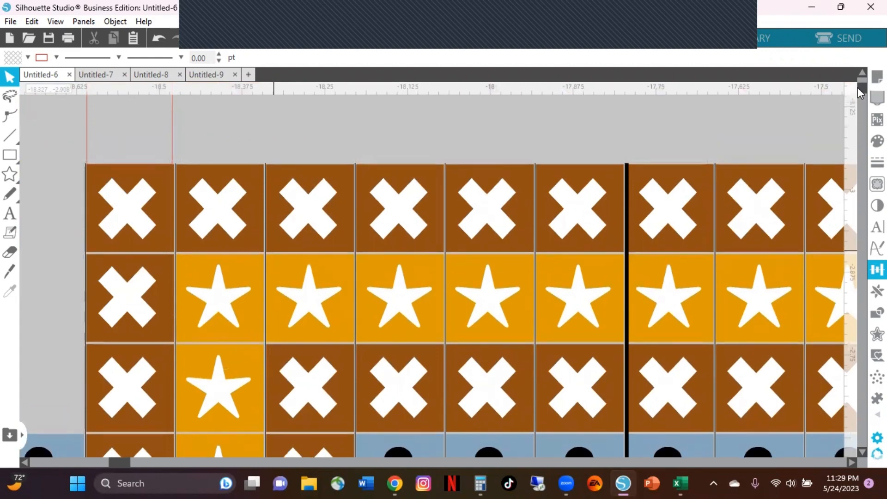
{"action": "scroll", "coordinate": [857, 87], "scroll_direction": "up", "scroll_amount": 1}
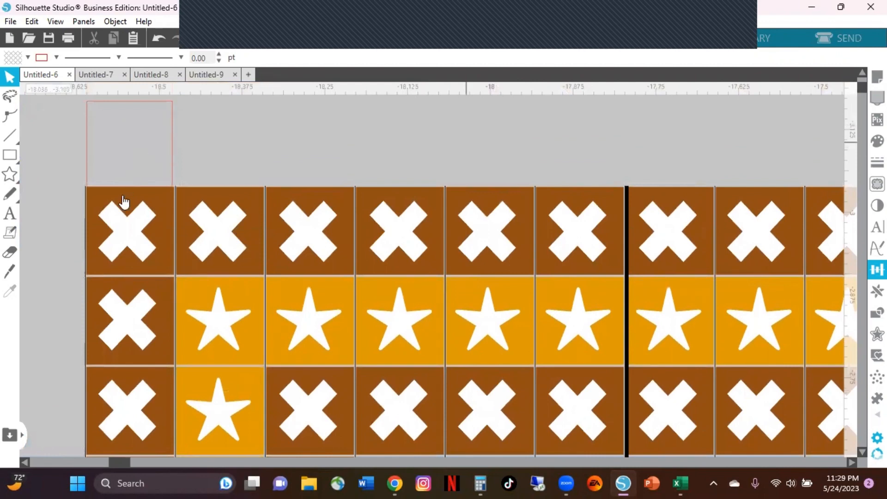
{"action": "left_click", "coordinate": [285, 50]}
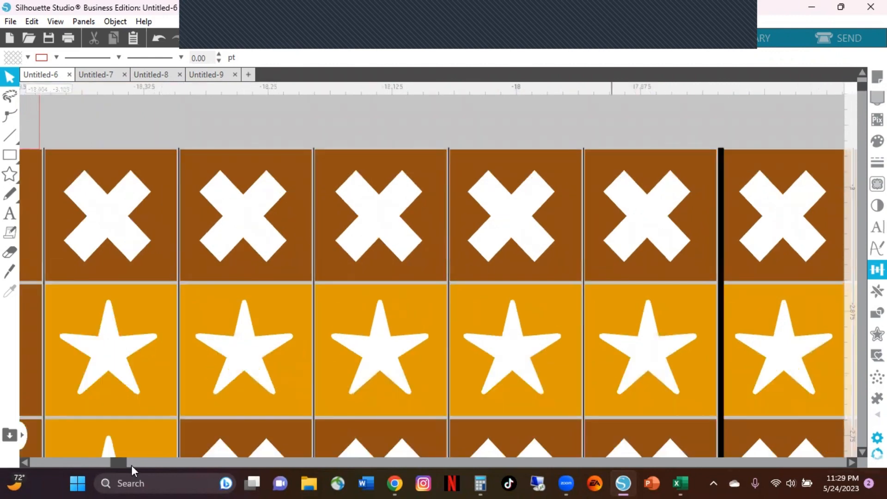
{"action": "left_click", "coordinate": [102, 464]}
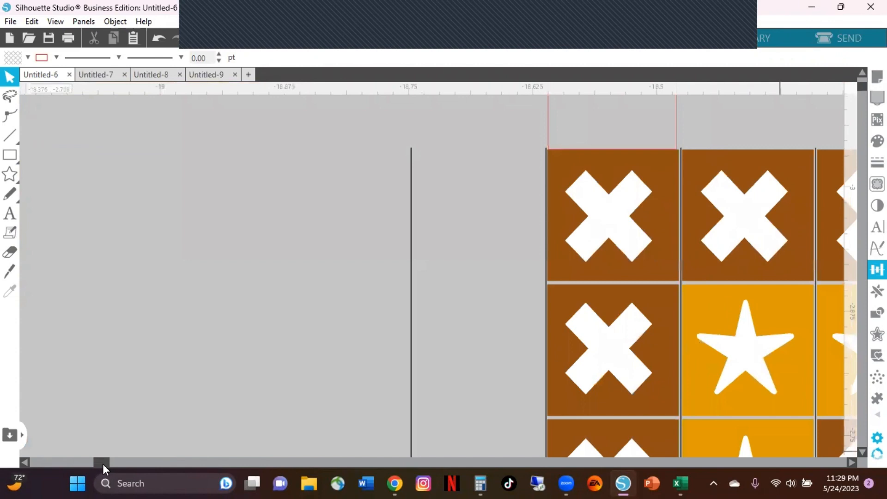
{"action": "left_click", "coordinate": [129, 462]}
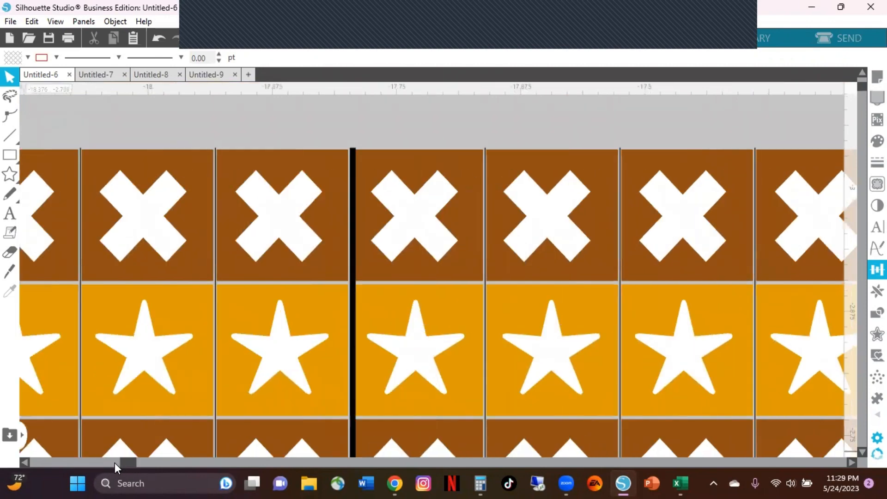
{"action": "left_click", "coordinate": [98, 462]}
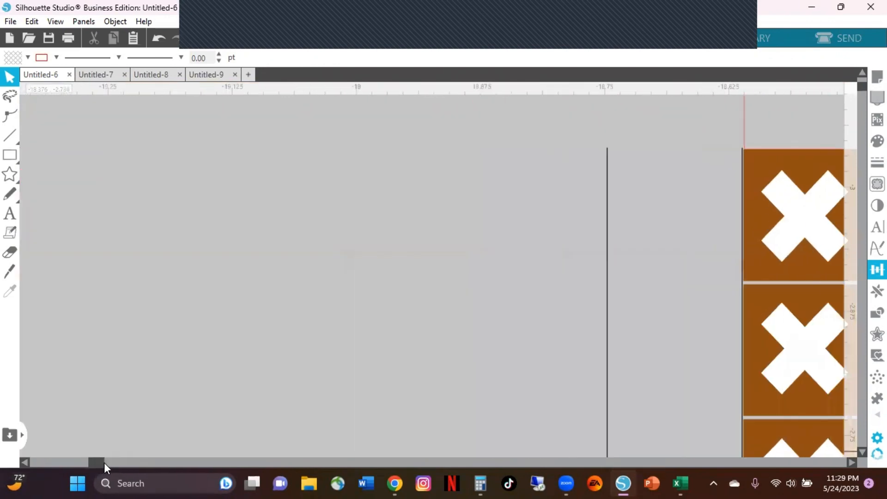
{"action": "left_click", "coordinate": [108, 464]}
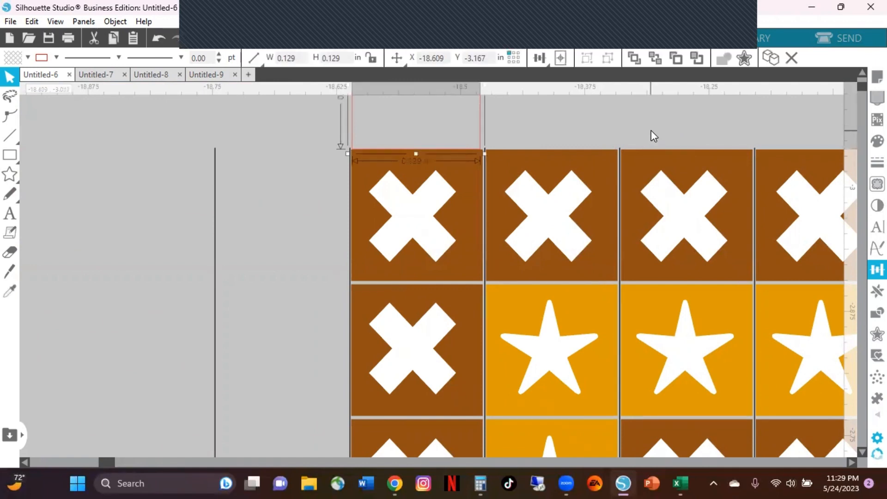
- Nudge the red square sideways to X -18.609 in to line it up over the first X cell, and deselect it
{"action": "key", "text": "Right"}
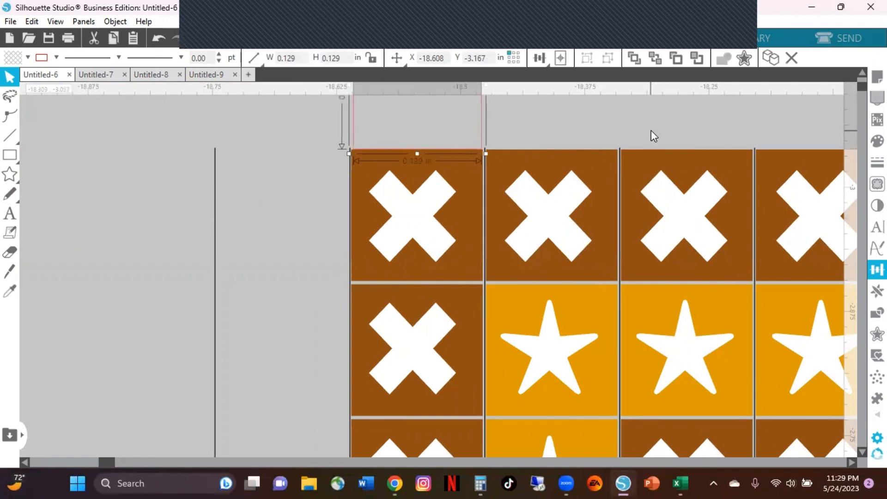
{"action": "key", "text": "Right"}
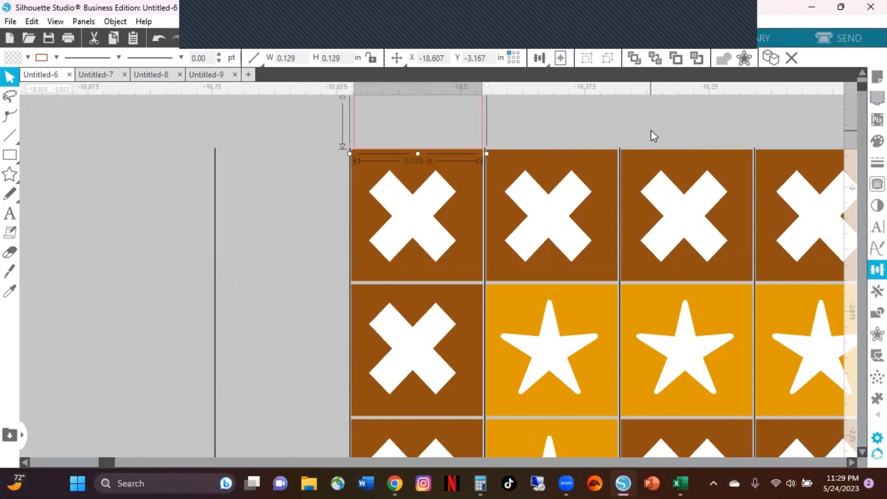
{"action": "key", "text": "Left"}
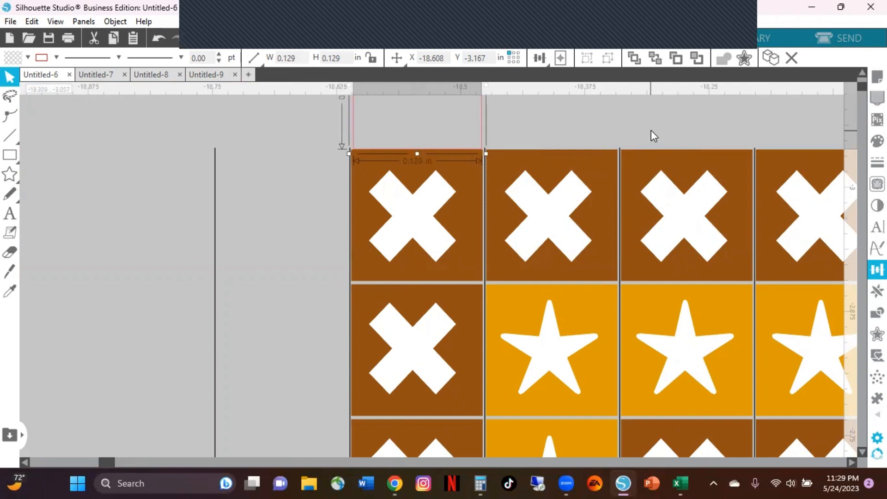
{"action": "key", "text": "Left"}
{"action": "key", "text": "Left"}
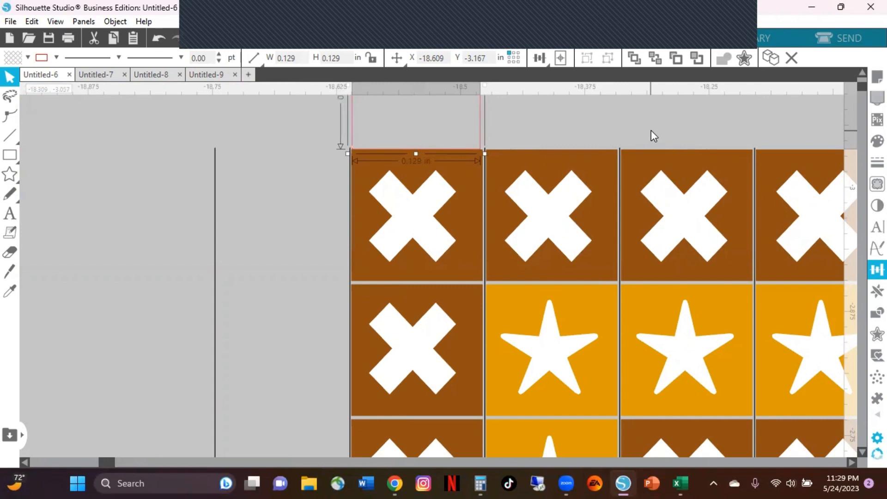
{"action": "key", "text": "Right"}
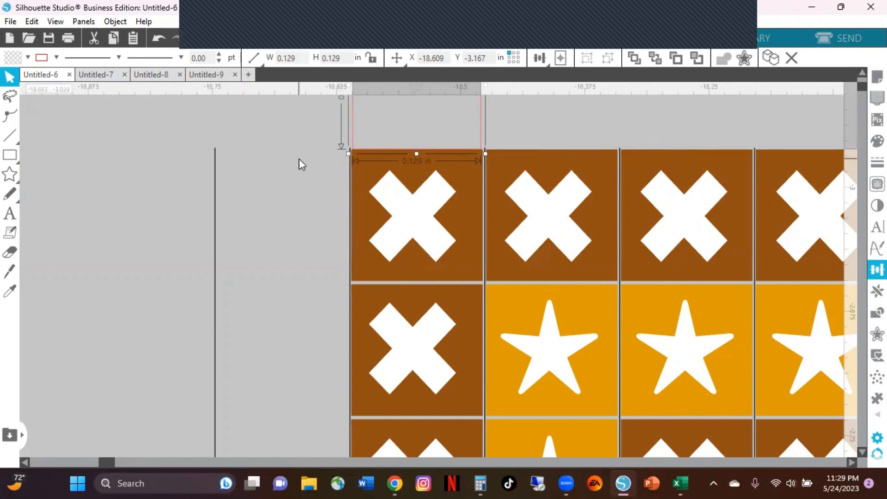
{"action": "left_click", "coordinate": [644, 147]}
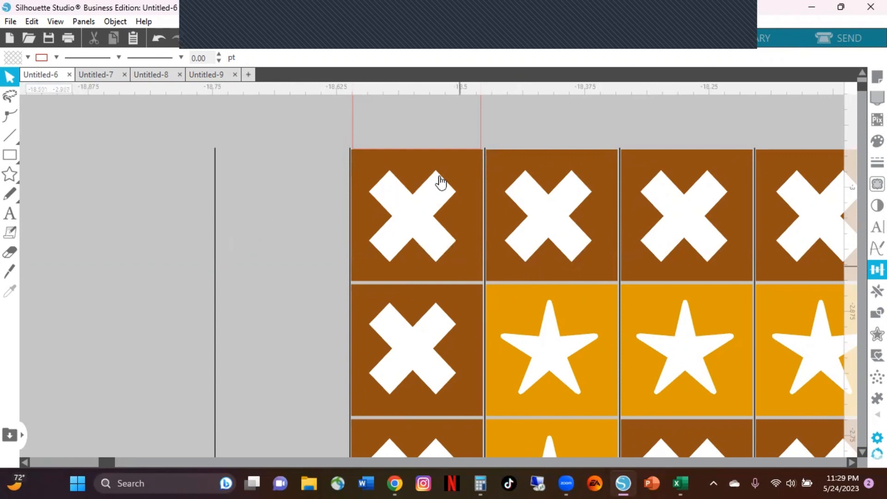
- Review the whole upper section of the pattern, with the red square above the upper-left ornament
{"action": "left_click", "coordinate": [310, 44]}
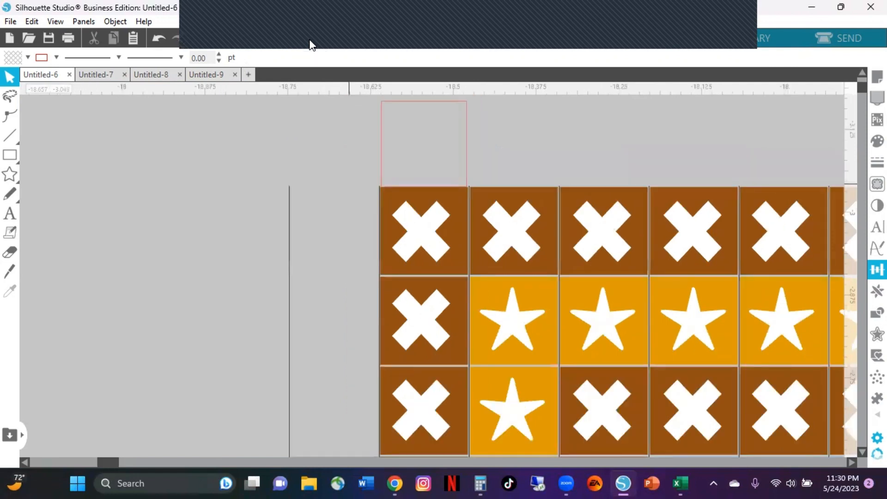
{"action": "left_click", "coordinate": [310, 44]}
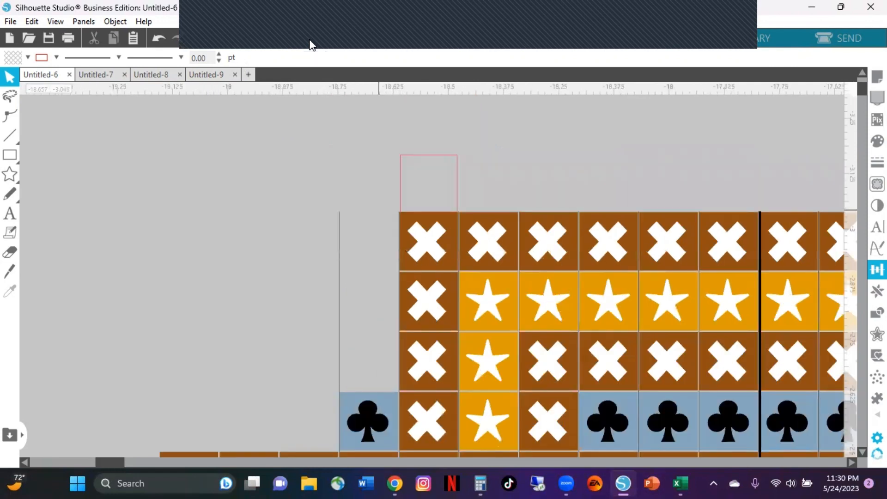
{"action": "left_click", "coordinate": [310, 43]}
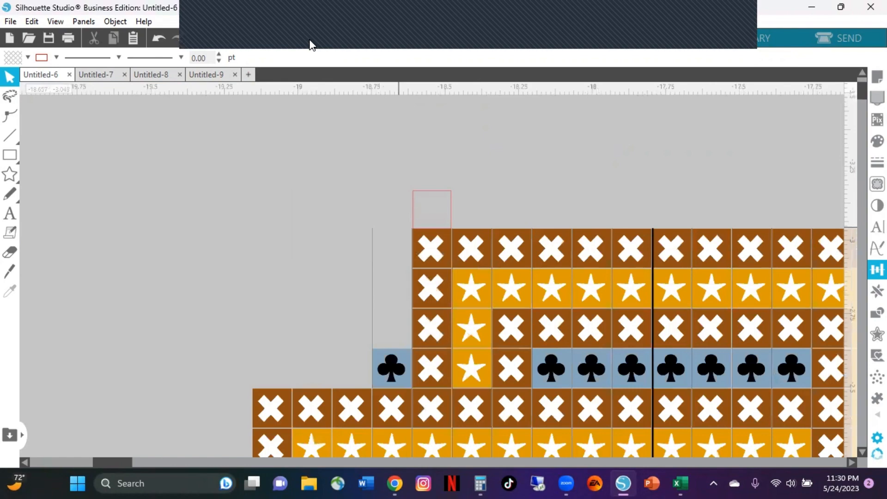
{"action": "left_click", "coordinate": [309, 44]}
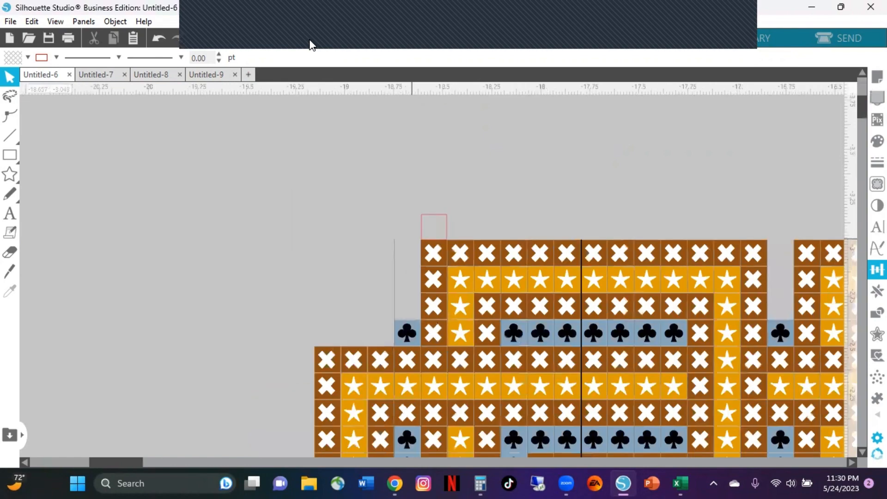
{"action": "left_click", "coordinate": [310, 44]}
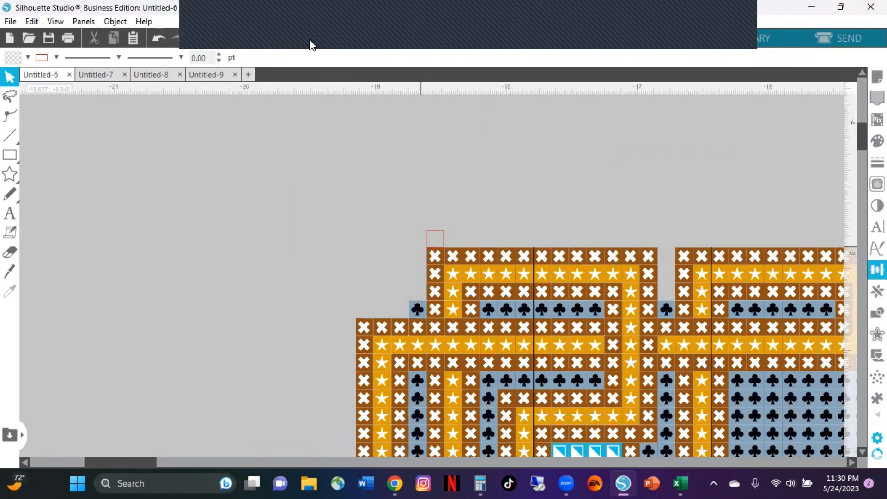
{"action": "left_click", "coordinate": [310, 44]}
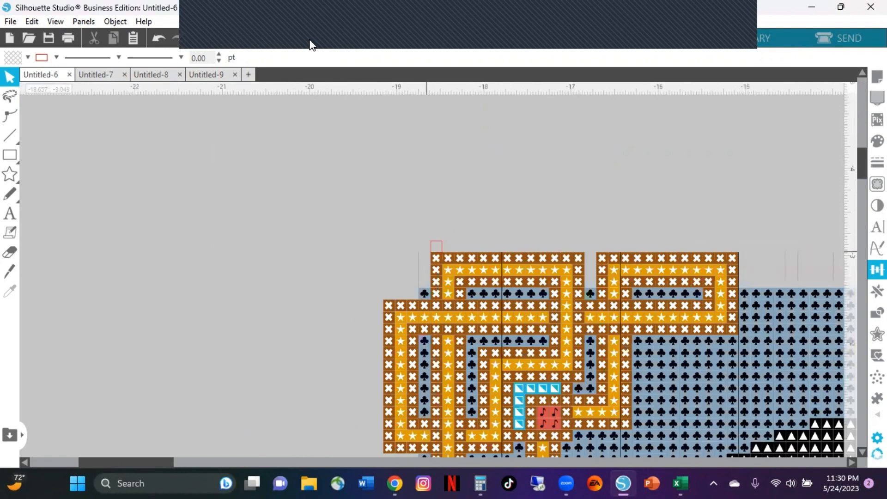
{"action": "left_click", "coordinate": [308, 50]}
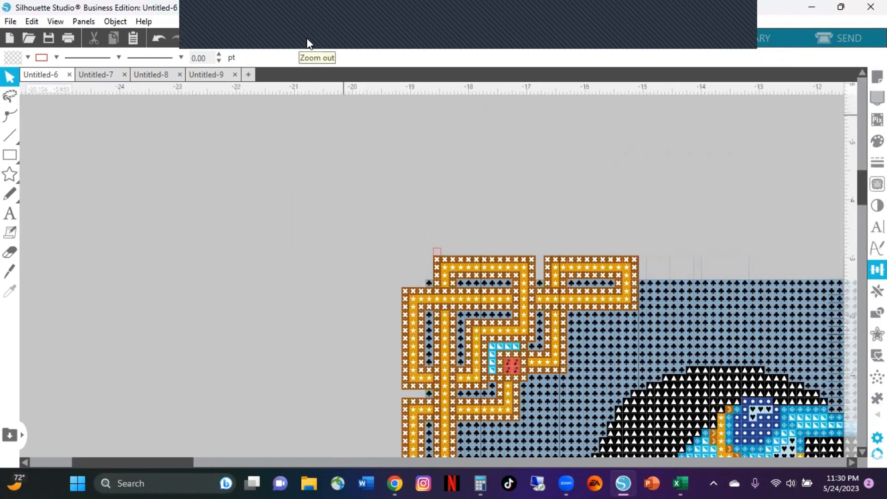
{"action": "left_click", "coordinate": [307, 39]}
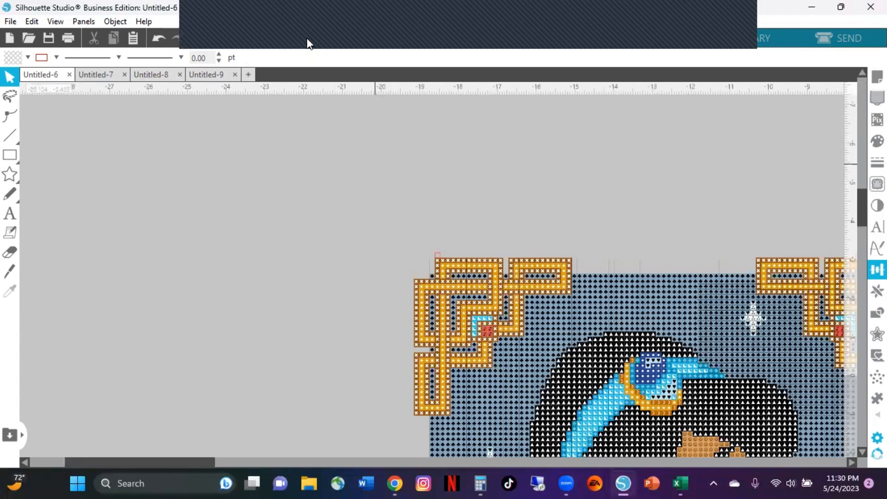
{"action": "left_click", "coordinate": [307, 40]}
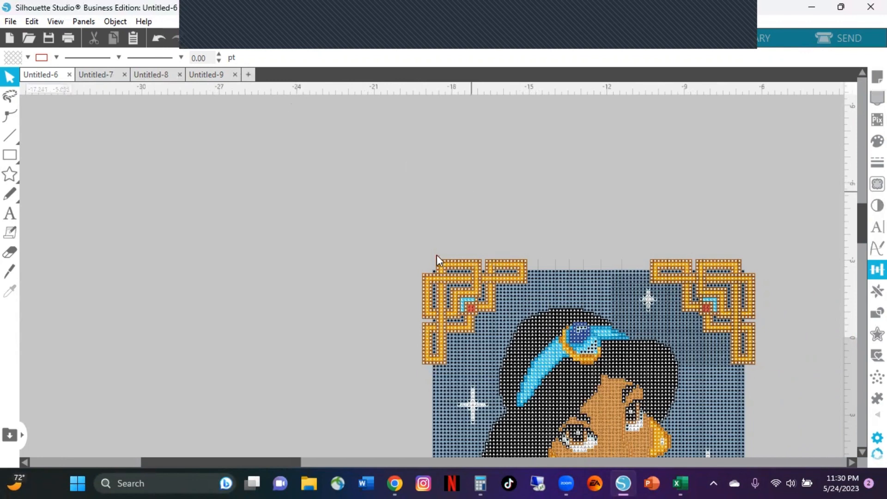
{"action": "scroll", "coordinate": [438, 258], "scroll_direction": "down", "scroll_amount": 1}
{"action": "scroll", "coordinate": [510, 252], "scroll_direction": "down", "scroll_amount": 2}
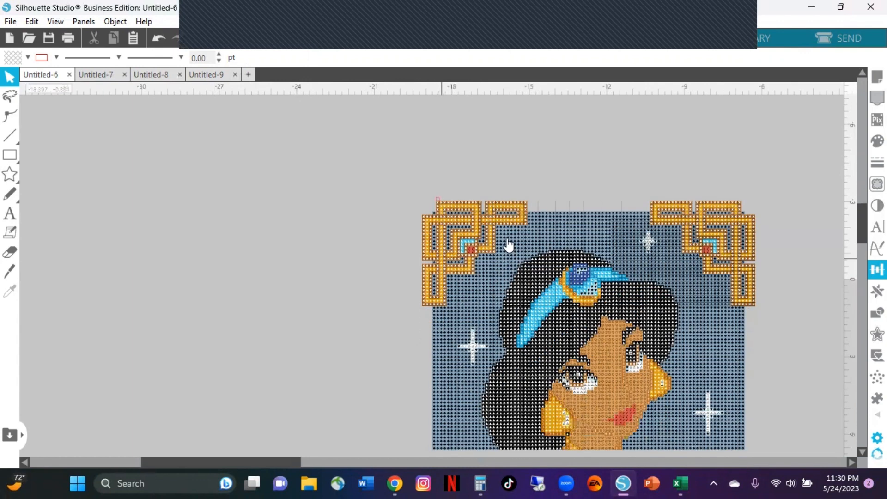
{"action": "scroll", "coordinate": [441, 204], "scroll_direction": "down", "scroll_amount": 3}
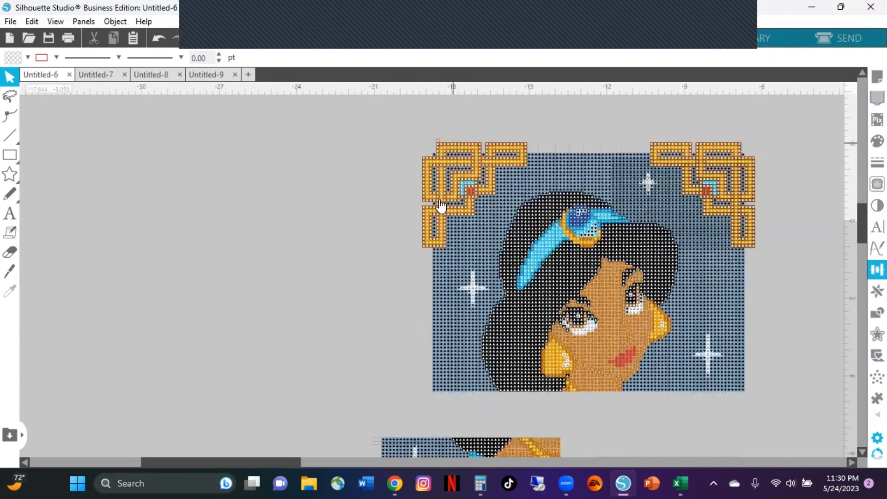
- Ungroup the pattern pieces and delete the small red square above the upper-left ornament
{"action": "left_click", "coordinate": [458, 244]}
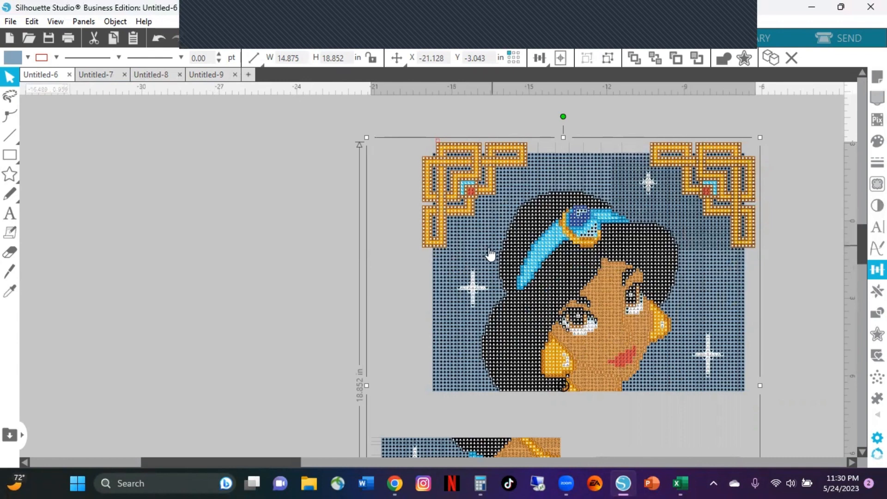
{"action": "right_click", "coordinate": [489, 250]}
{"action": "left_click", "coordinate": [578, 317]}
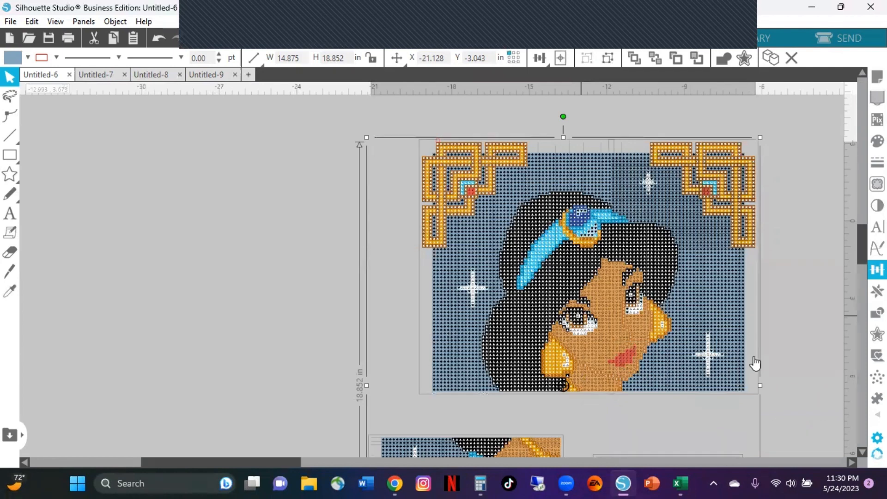
{"action": "left_click", "coordinate": [797, 354]}
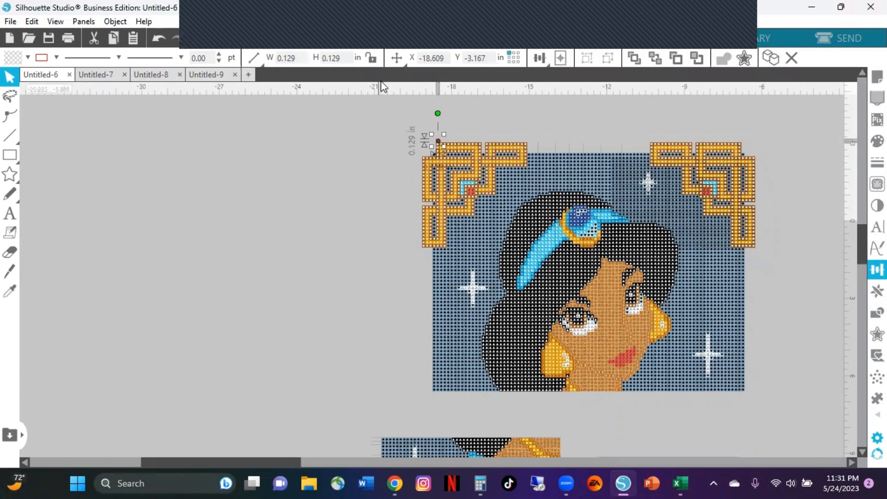
{"action": "key", "text": "Delete"}
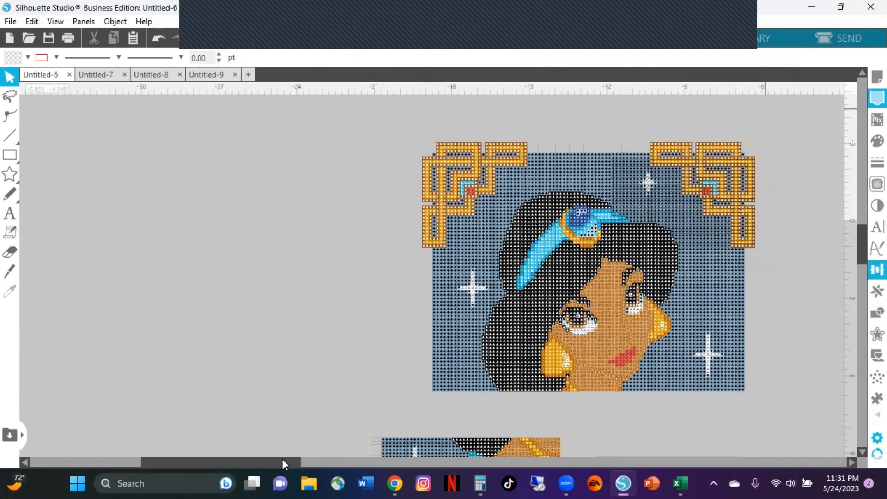
- Center the upper-left piece of the Jasmine pattern on the page
{"action": "left_click_drag", "start_coordinate": [283, 459], "coordinate": [374, 459]}
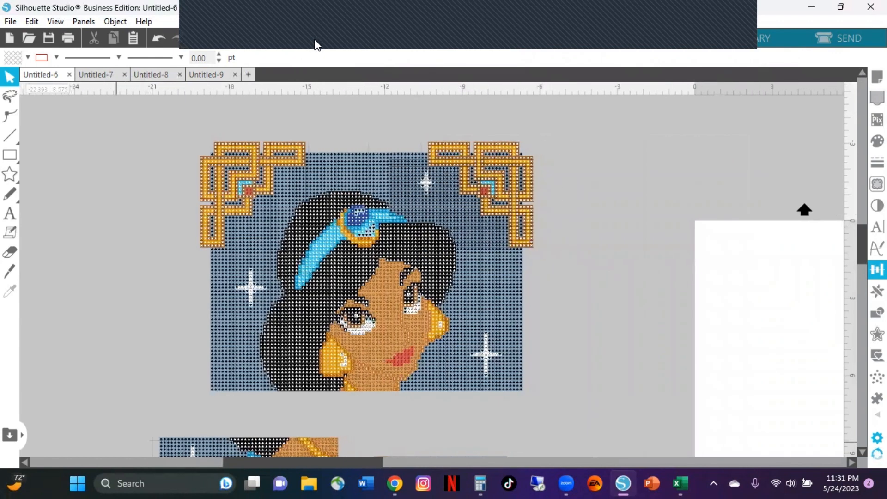
{"action": "left_click", "coordinate": [314, 45]}
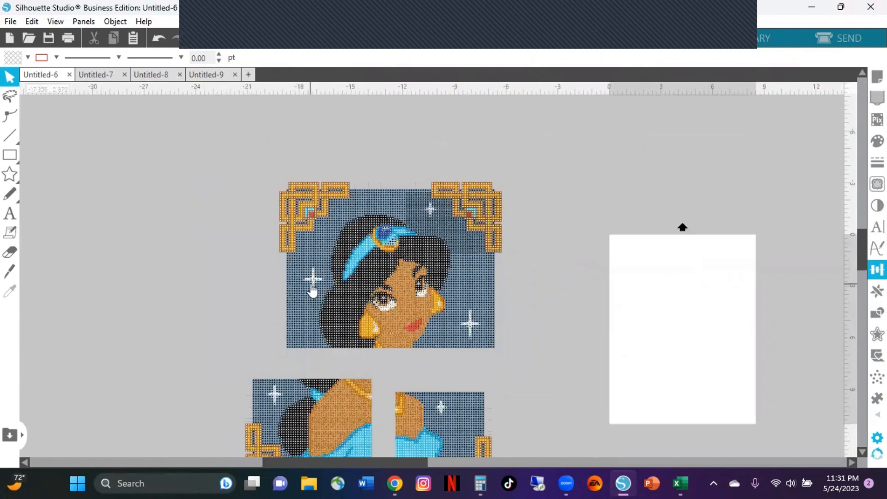
{"action": "left_click", "coordinate": [312, 289]}
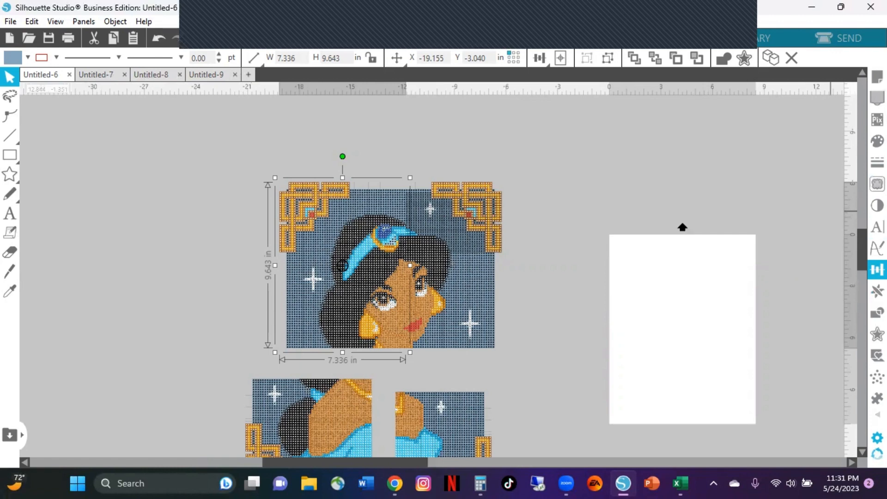
{"action": "left_click", "coordinate": [877, 269]}
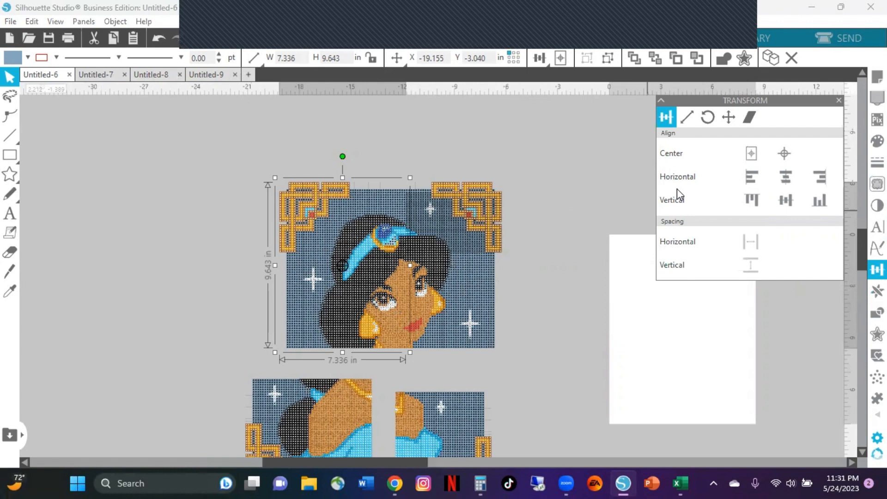
{"action": "left_click", "coordinate": [763, 151]}
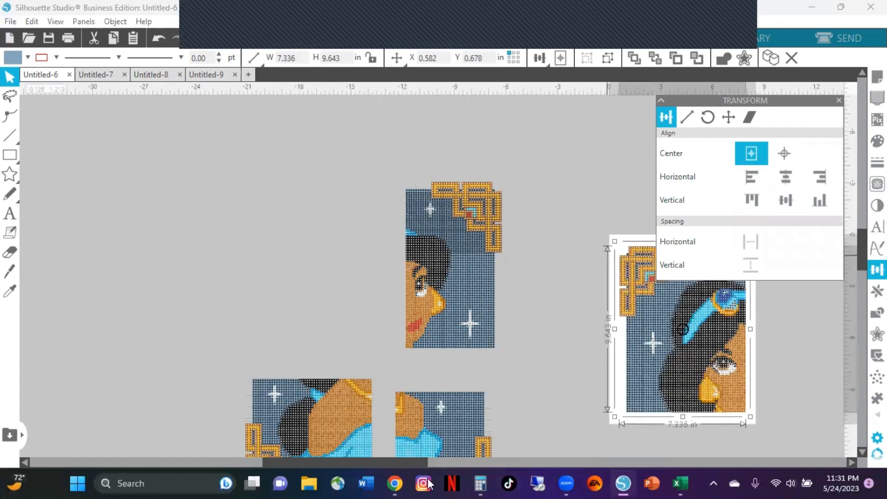
{"action": "mouse_move", "coordinate": [402, 468]}
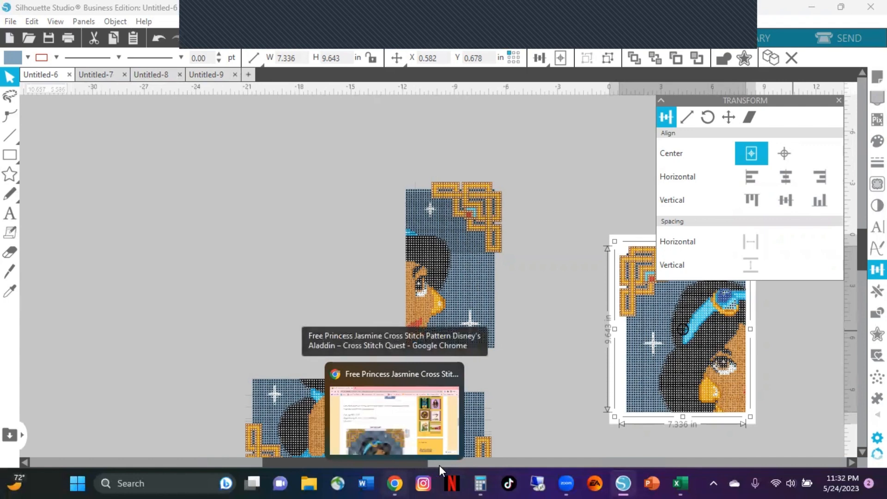
{"action": "left_click", "coordinate": [487, 462]}
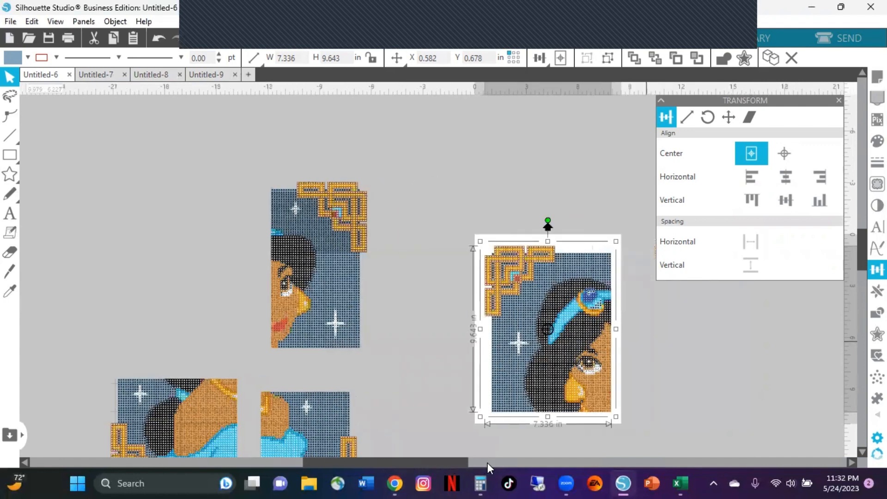
{"action": "left_click", "coordinate": [486, 462]}
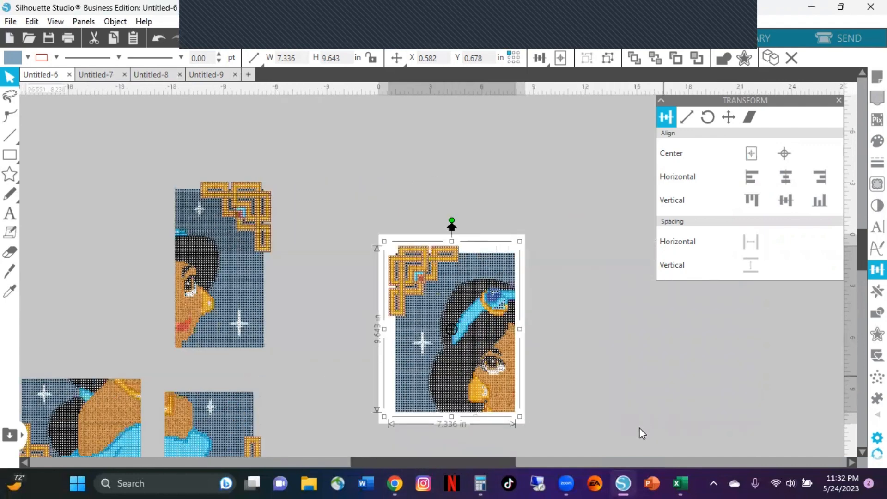
- Accept the Letter 8.5"x11" portrait page setup and try to print the page holding the upper-left pattern piece
{"action": "left_click", "coordinate": [10, 23]}
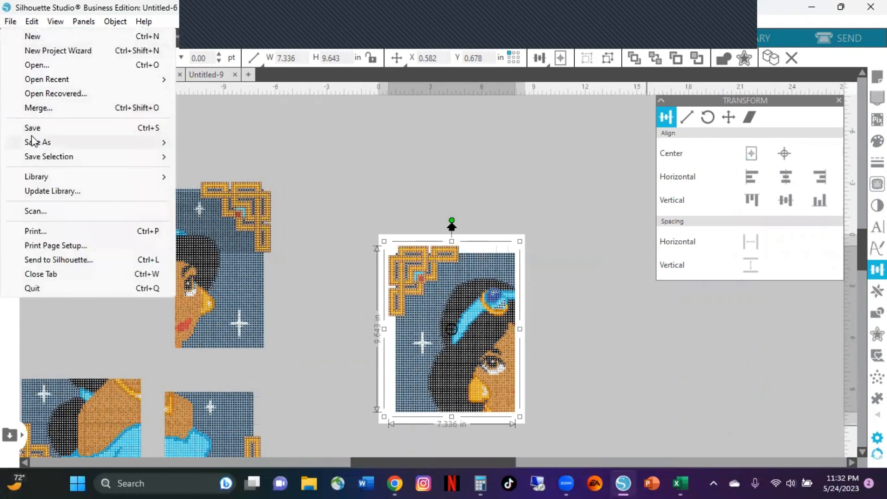
{"action": "left_click", "coordinate": [58, 250]}
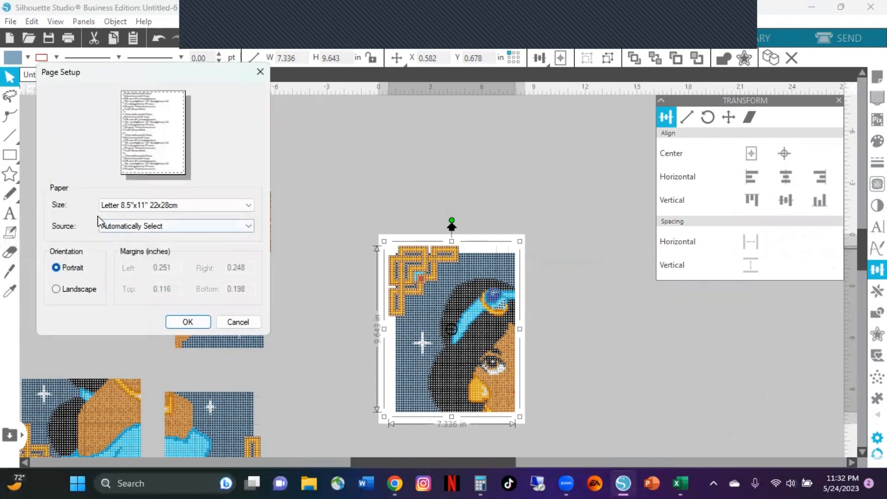
{"action": "left_click", "coordinate": [185, 323]}
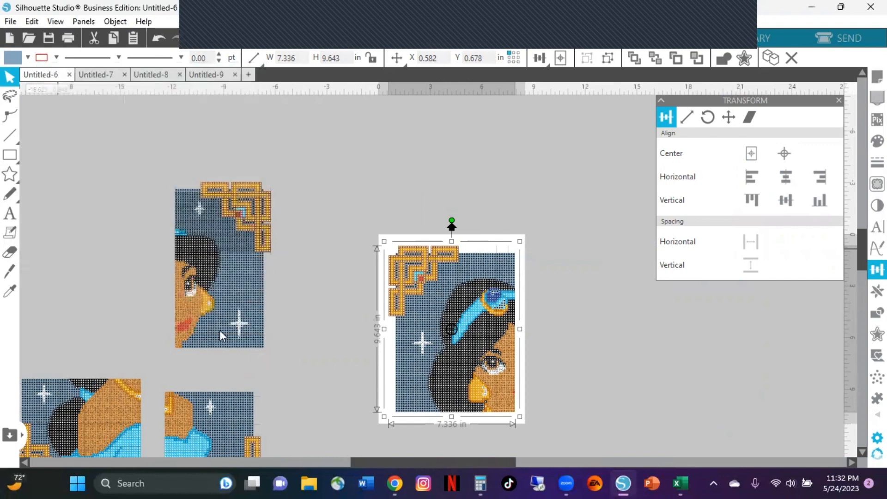
{"action": "left_click", "coordinate": [9, 22]}
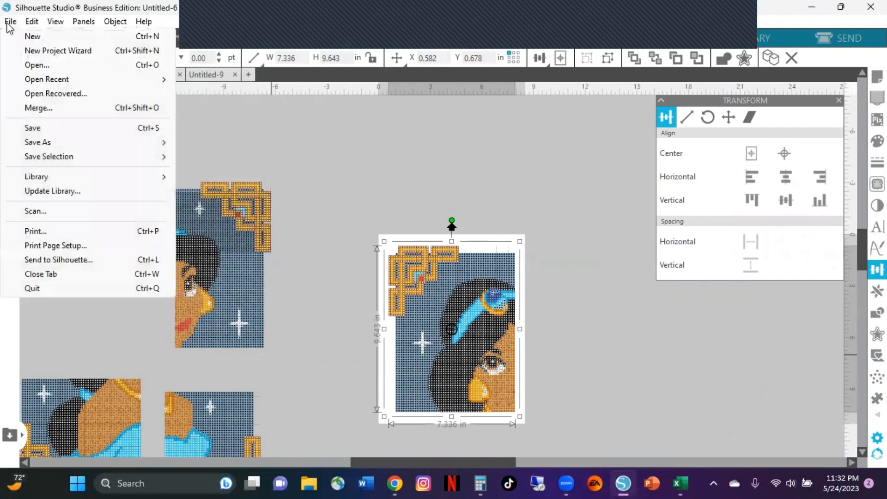
{"action": "left_click", "coordinate": [43, 232]}
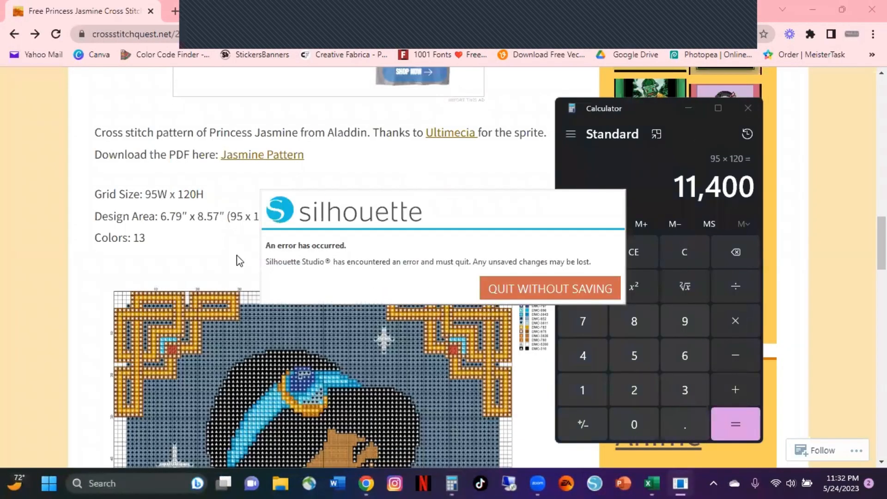
- Quit the crashed Silhouette Studio without saving, relaunch it, close the calculator, and open the recovered document Untitled-6.studio3
{"action": "left_click", "coordinate": [528, 287]}
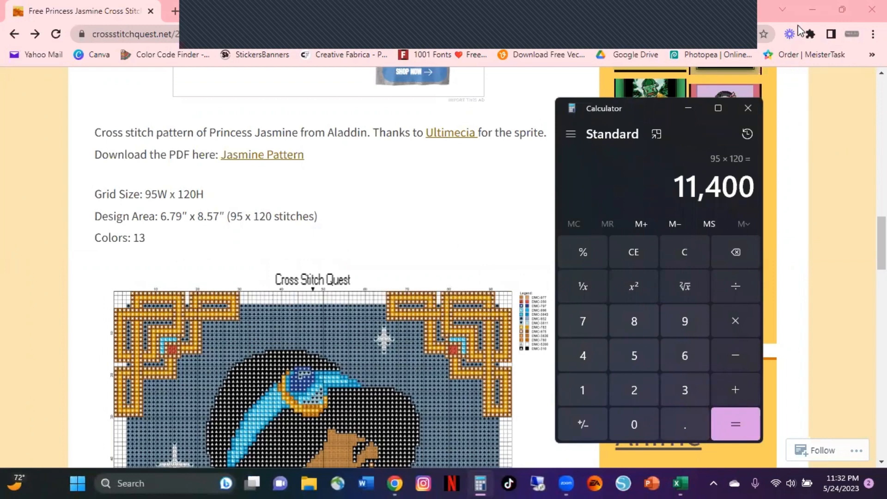
{"action": "left_click", "coordinate": [621, 483]}
{"action": "left_click", "coordinate": [747, 108]}
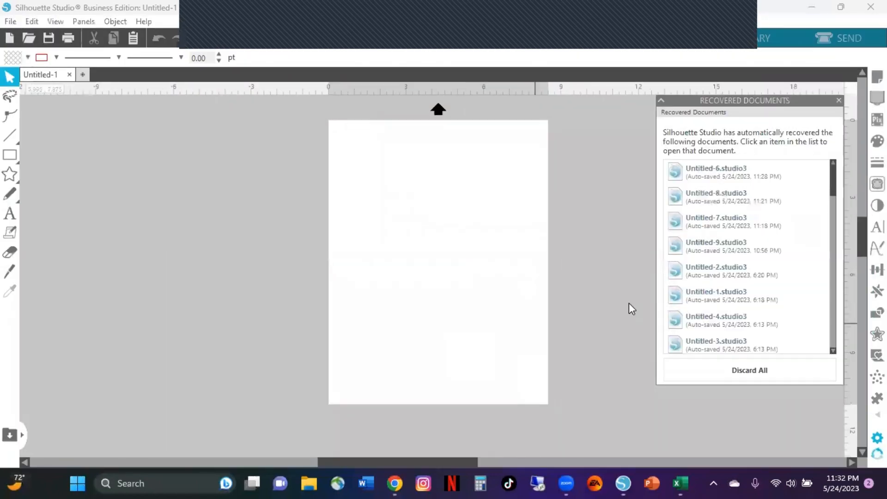
{"action": "left_click", "coordinate": [760, 175]}
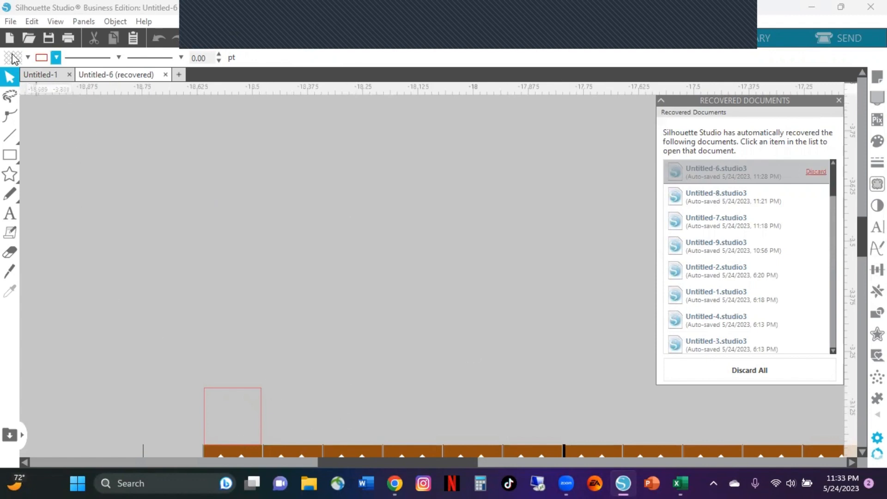
- Save the recovered document to the Documents folder as Jasmine DP in Silhouette Studio V3 format
{"action": "left_click", "coordinate": [11, 22]}
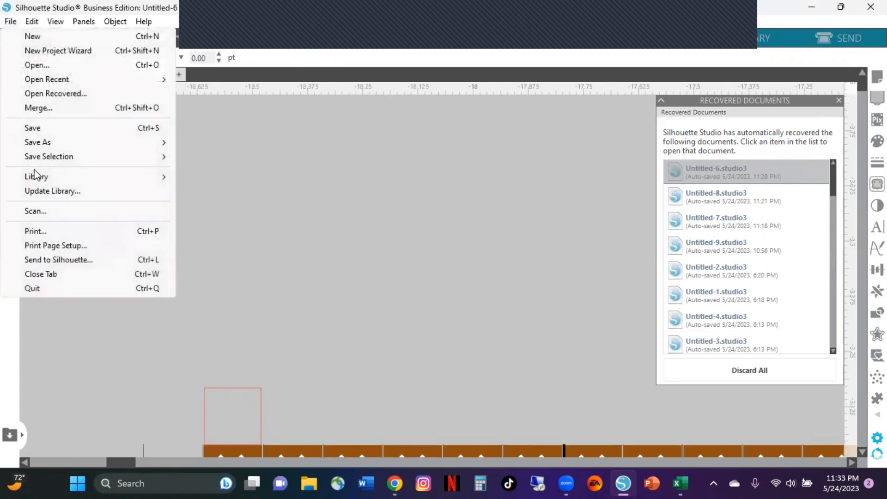
{"action": "mouse_move", "coordinate": [40, 144]}
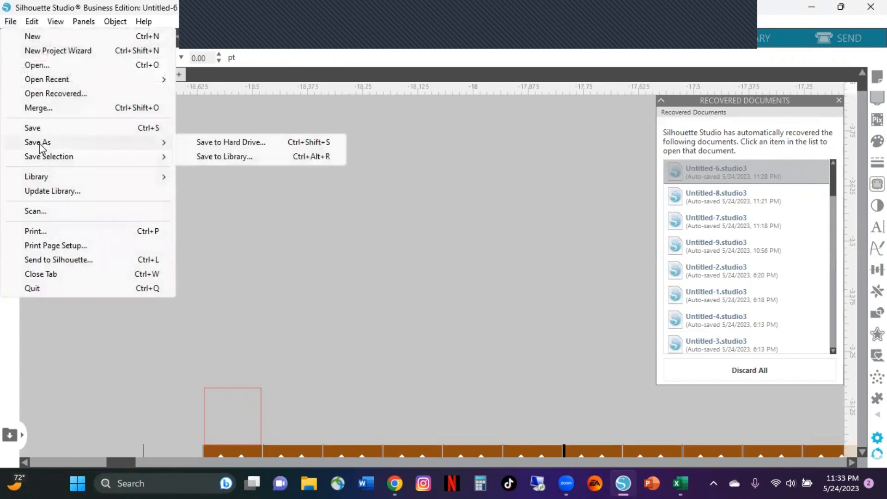
{"action": "left_click", "coordinate": [204, 142]}
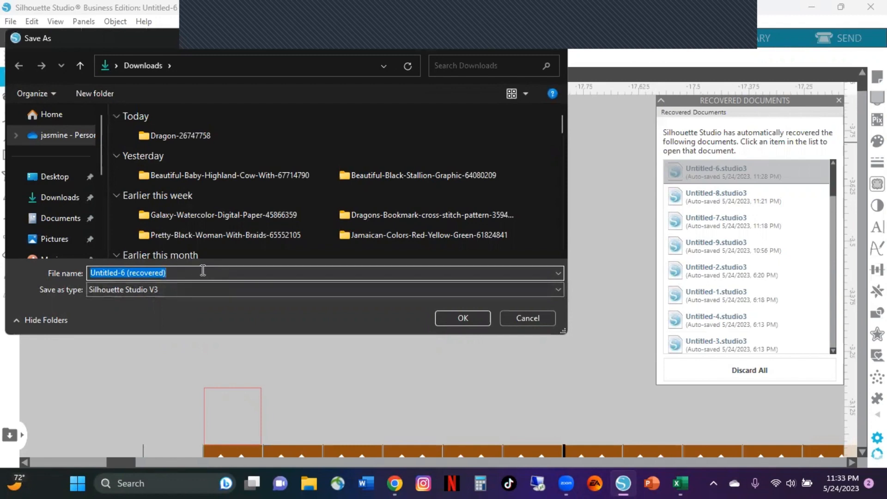
{"action": "type", "text": "Jasmin"}
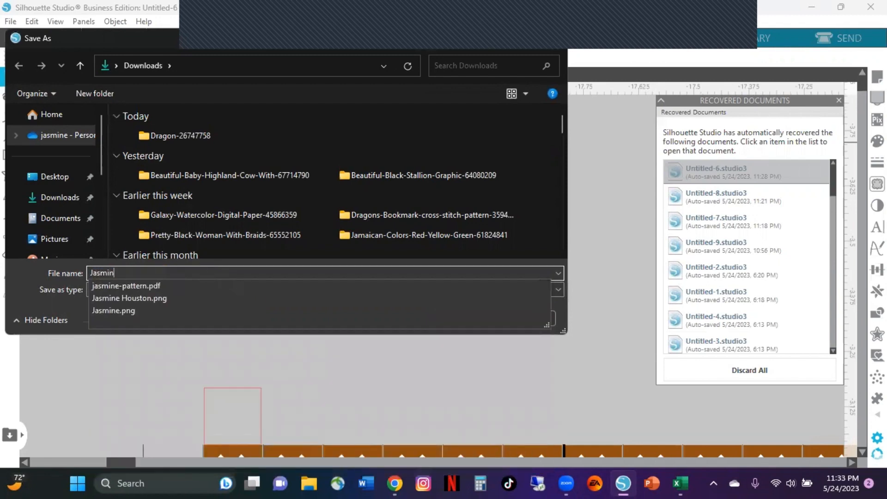
{"action": "type", "text": "e DP"}
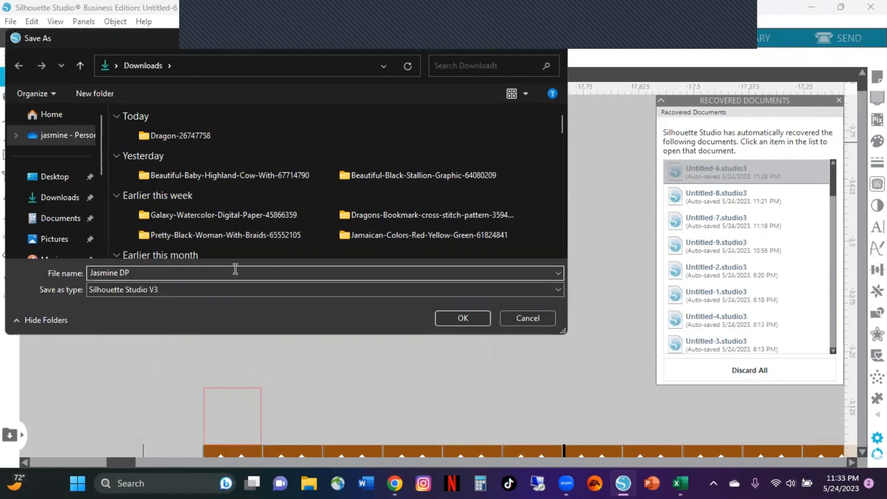
{"action": "left_click", "coordinate": [46, 219]}
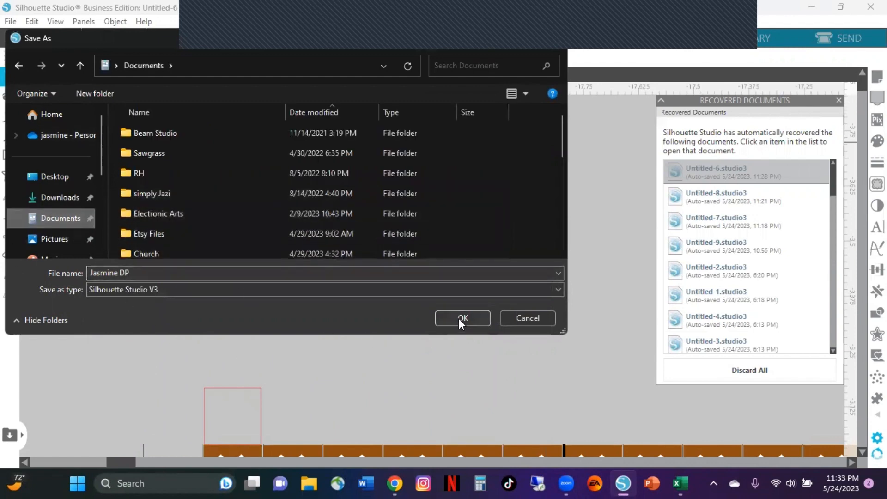
{"action": "left_click", "coordinate": [459, 317]}
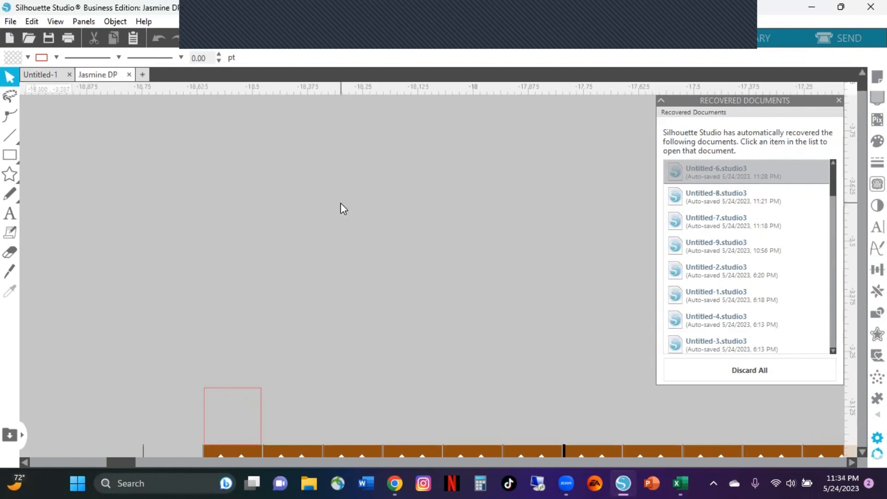
- Ungroup the Jasmine pattern so its pieces can be moved separately
{"action": "left_click", "coordinate": [314, 46]}
{"action": "left_click", "coordinate": [314, 46]}
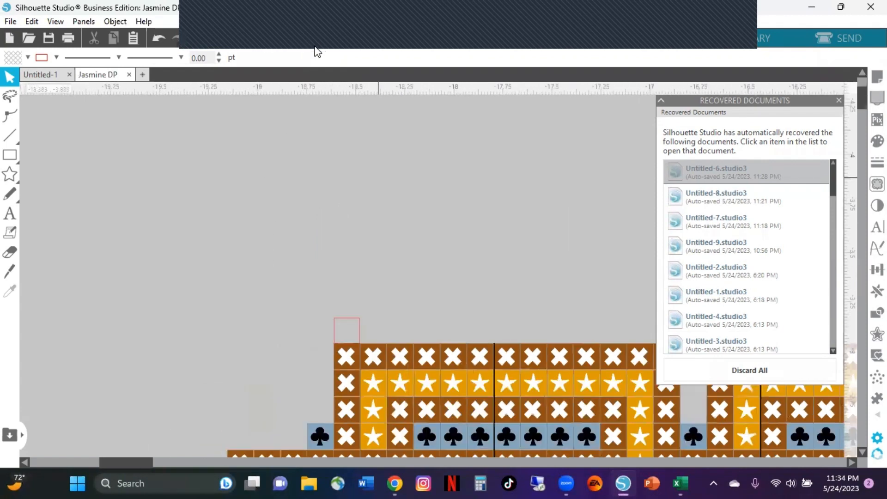
{"action": "left_click", "coordinate": [315, 46]}
{"action": "left_click", "coordinate": [315, 46]}
{"action": "left_click", "coordinate": [315, 46]}
{"action": "left_click", "coordinate": [315, 46]}
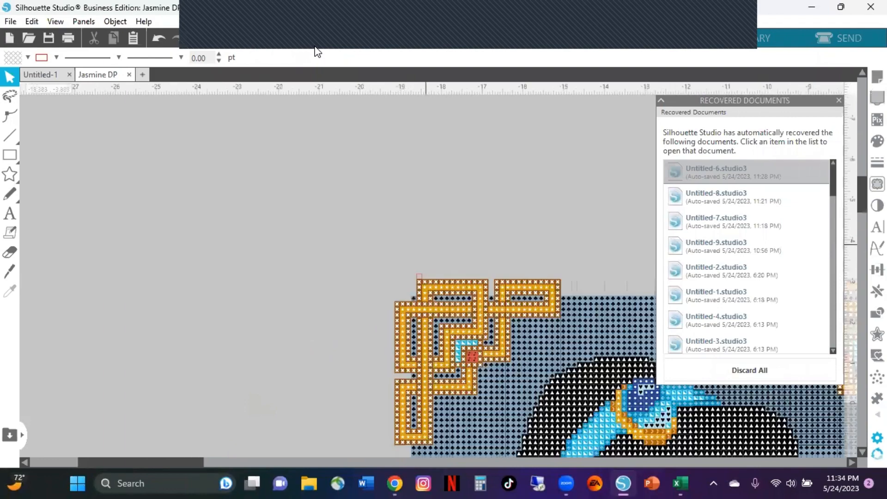
{"action": "left_click", "coordinate": [314, 46]}
{"action": "left_click", "coordinate": [315, 46]}
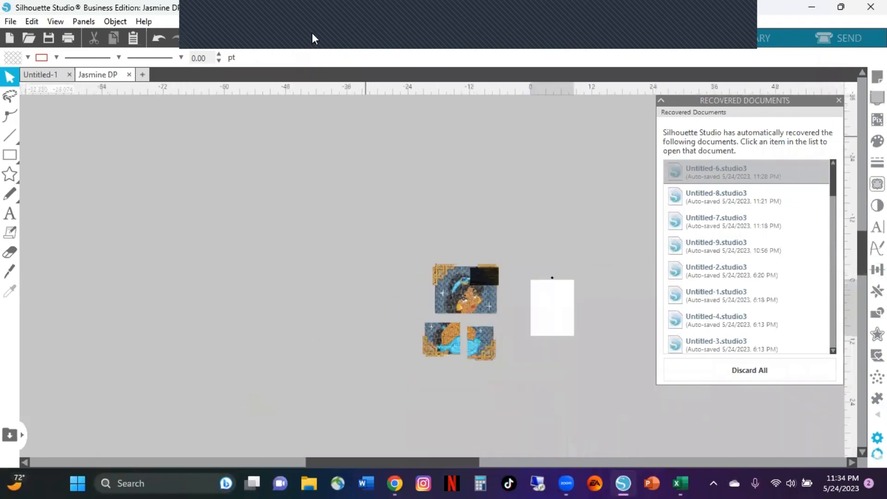
{"action": "left_click", "coordinate": [290, 37]}
{"action": "left_click", "coordinate": [289, 37]}
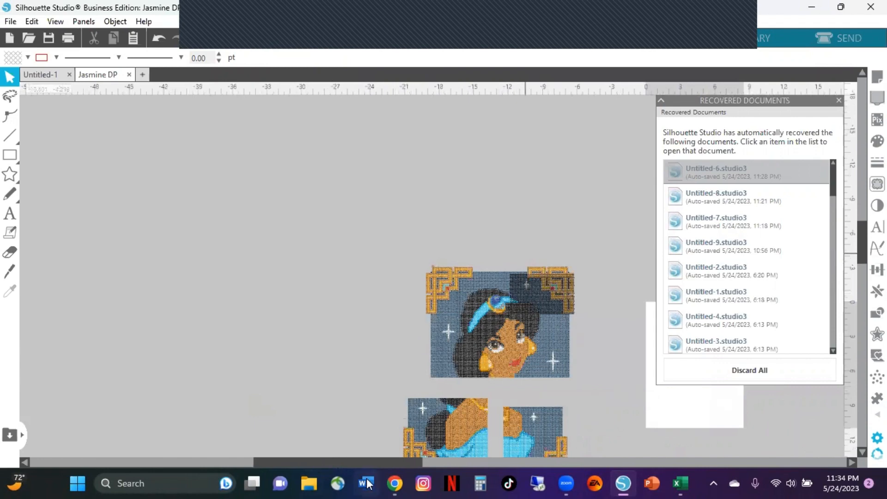
{"action": "left_click_drag", "start_coordinate": [359, 461], "coordinate": [442, 466]}
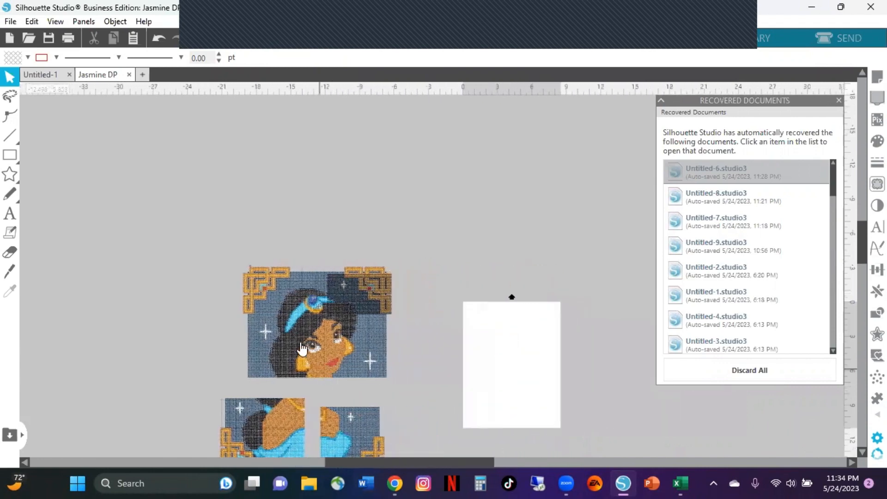
{"action": "left_click", "coordinate": [282, 328]}
{"action": "right_click", "coordinate": [282, 328]}
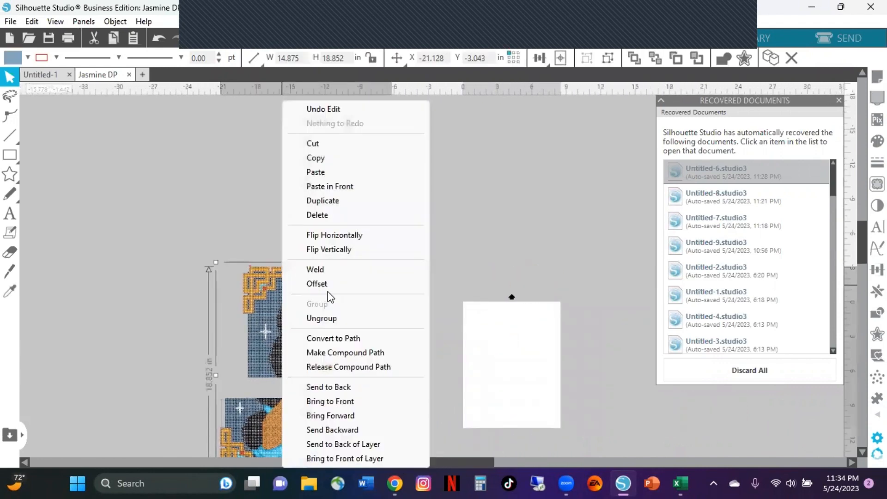
{"action": "left_click", "coordinate": [333, 318]}
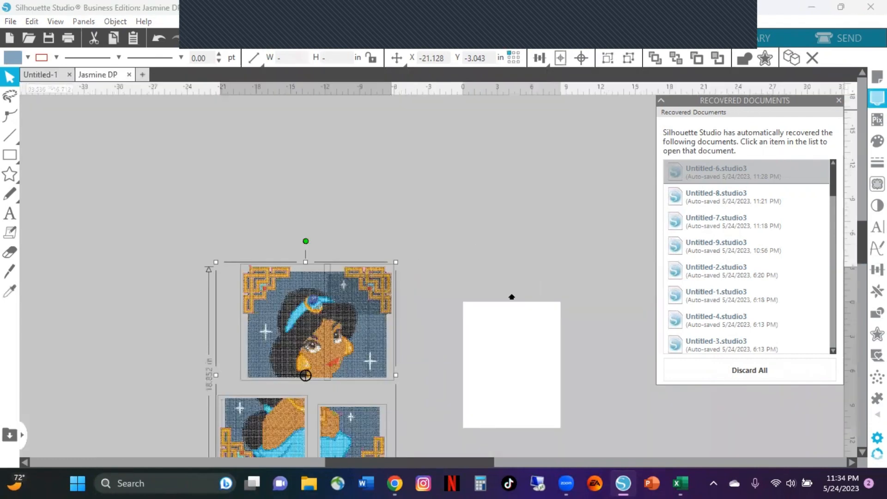
- Close the Recovered Documents list and delete the small red square above the pattern's upper-left ornament
{"action": "left_click", "coordinate": [838, 101]}
{"action": "left_click", "coordinate": [324, 227]}
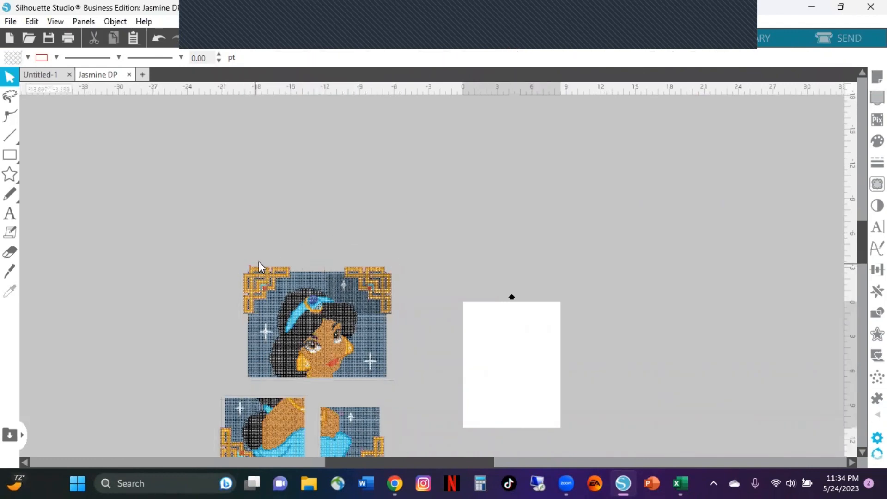
{"action": "left_click", "coordinate": [250, 270]}
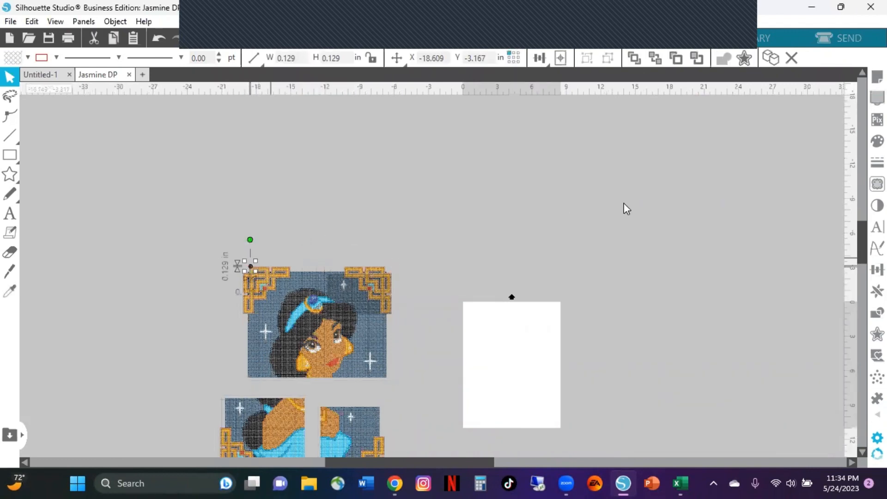
{"action": "left_click", "coordinate": [703, 156]}
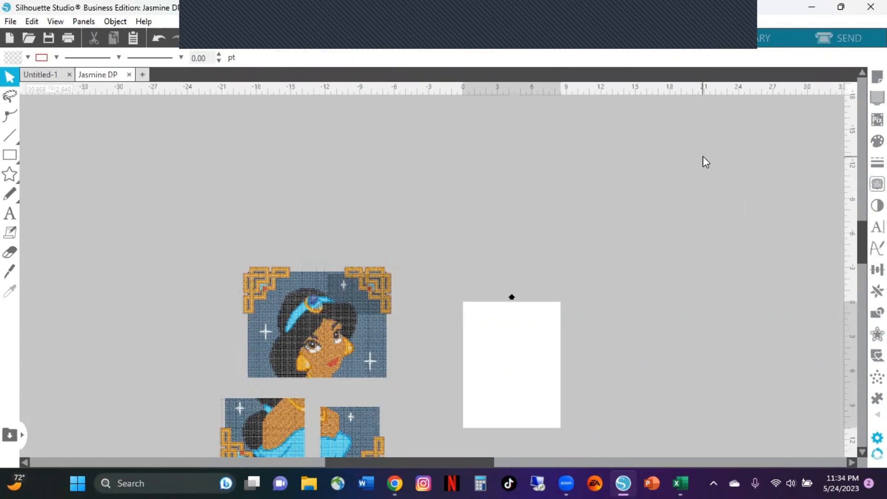
- Center the upper-left piece of the pattern on the blank page
{"action": "left_click", "coordinate": [282, 310]}
{"action": "left_click", "coordinate": [876, 269]}
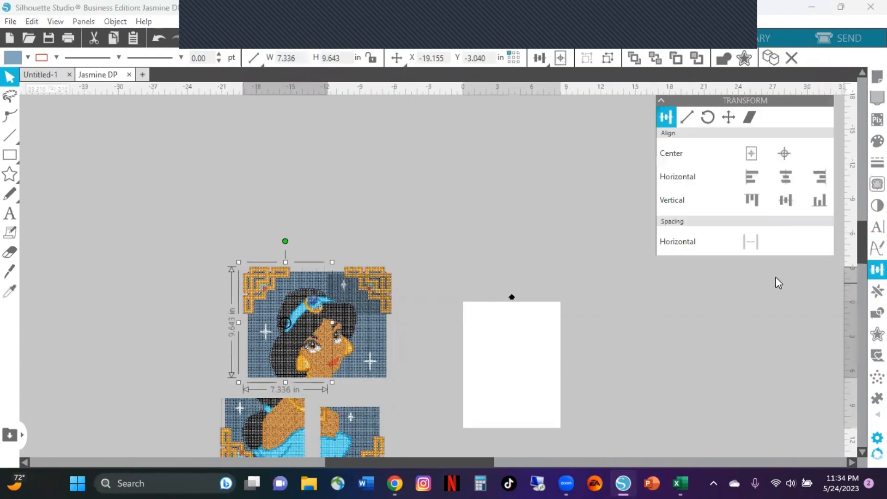
{"action": "left_click", "coordinate": [752, 155]}
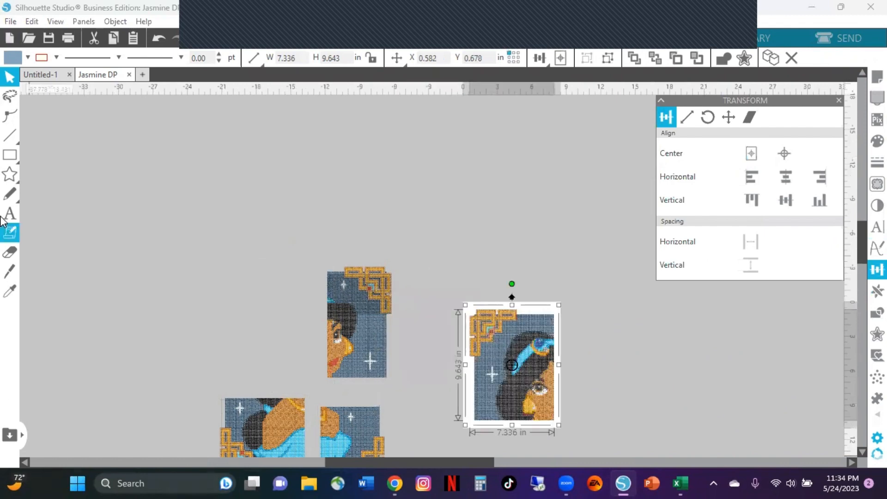
- Bring up printing for the page with the upper-left piece and select the ET-2800 Series(Network) printer in the classic print dialog
{"action": "left_click", "coordinate": [10, 21]}
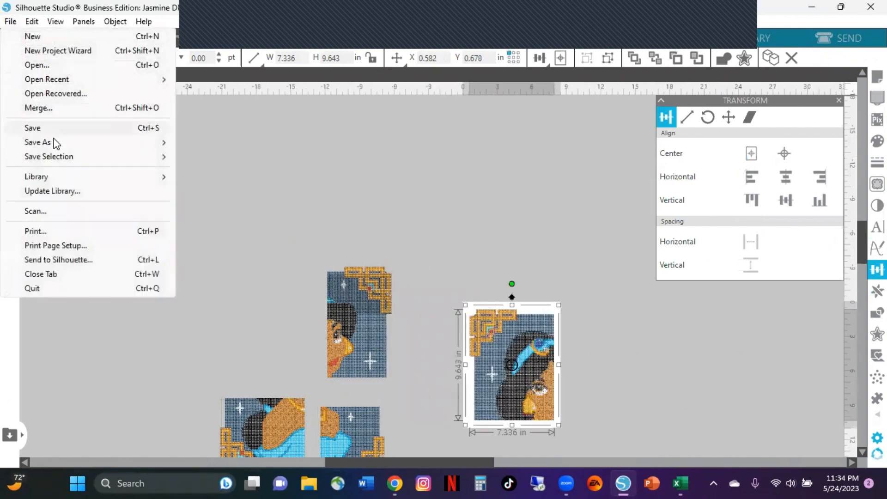
{"action": "left_click", "coordinate": [49, 232]}
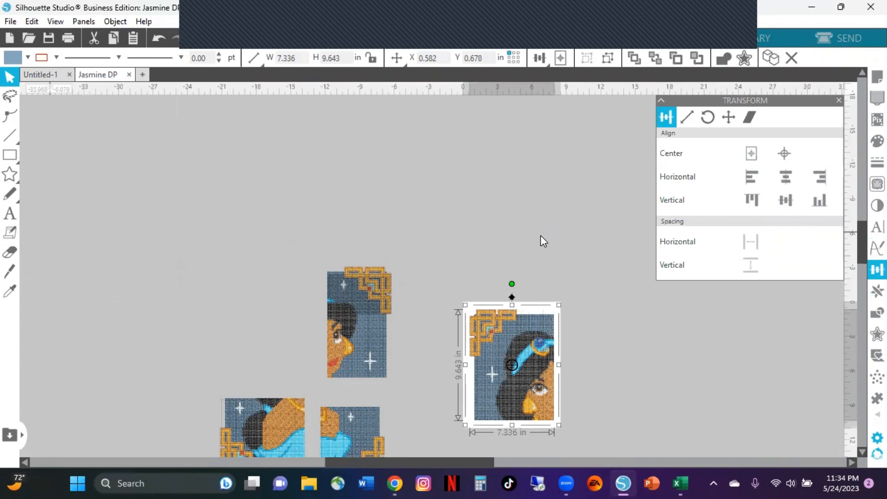
{"action": "key", "text": "ctrl+p"}
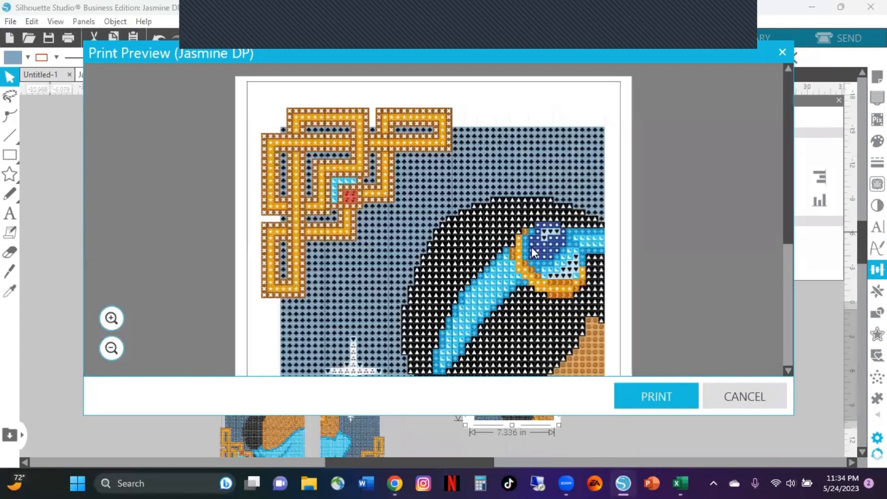
{"action": "left_click", "coordinate": [660, 399]}
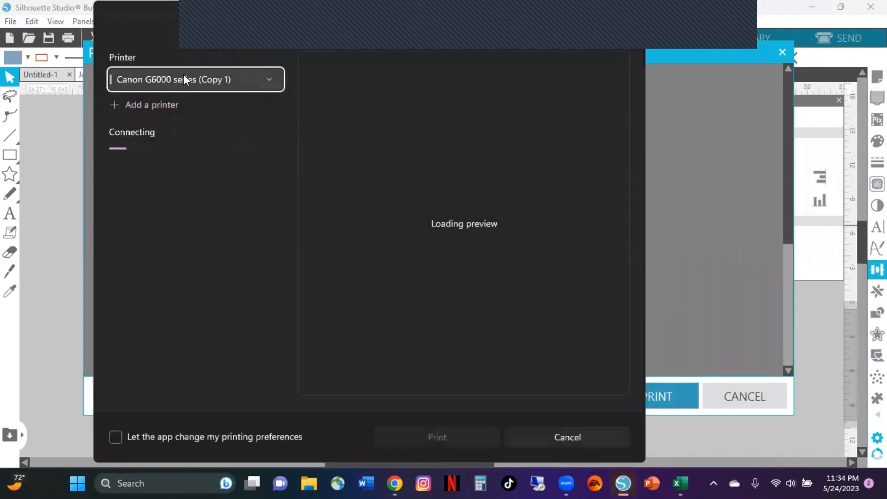
{"action": "left_click", "coordinate": [591, 437]}
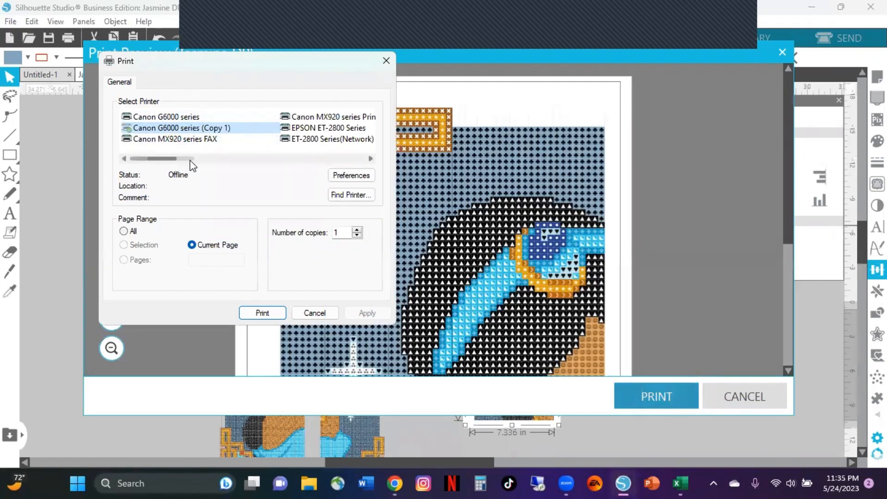
{"action": "left_click", "coordinate": [366, 139]}
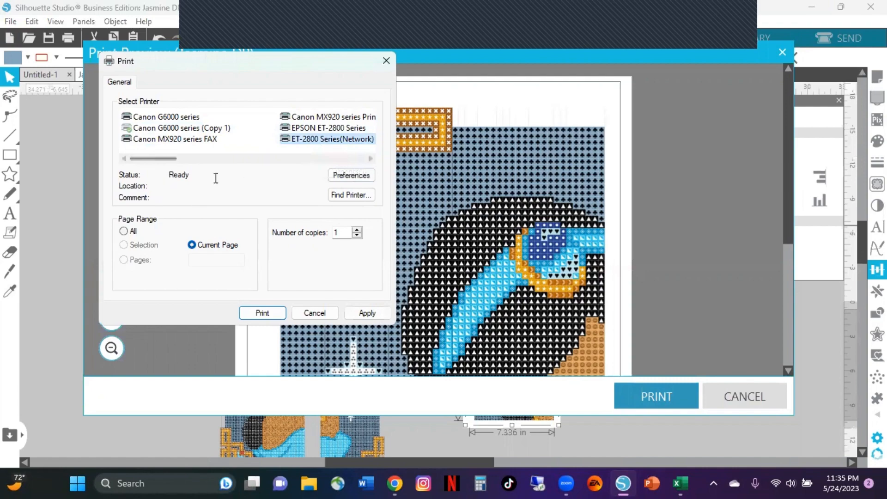
- Set the print quality to High in the printing preferences, review the additional print options, and print the current page
{"action": "left_click", "coordinate": [365, 177]}
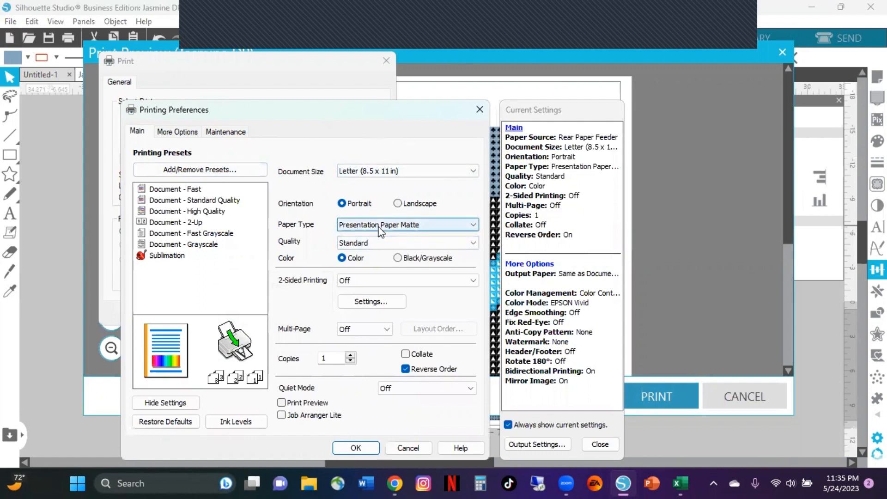
{"action": "left_click", "coordinate": [382, 240]}
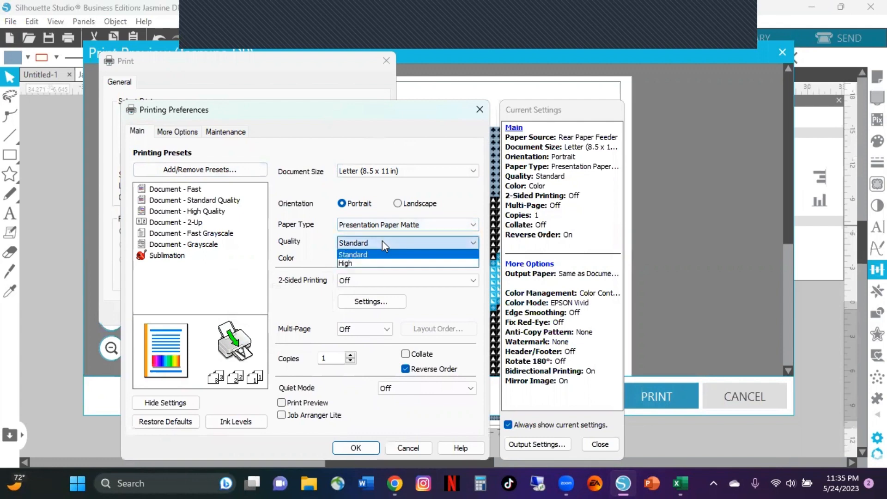
{"action": "left_click", "coordinate": [385, 263]}
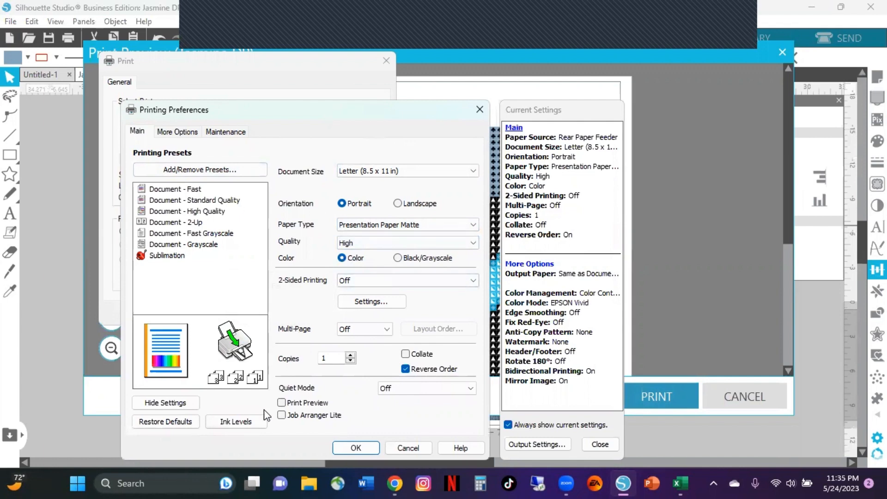
{"action": "left_click", "coordinate": [179, 133]}
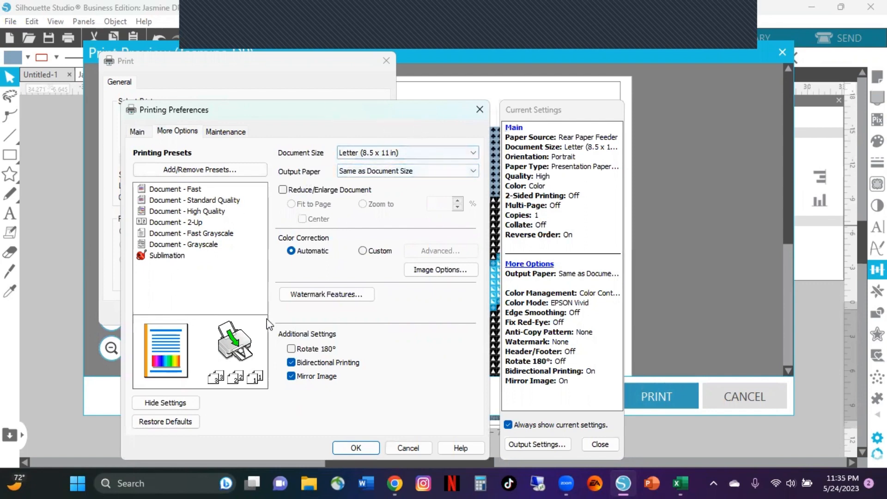
{"action": "left_click", "coordinate": [356, 447]}
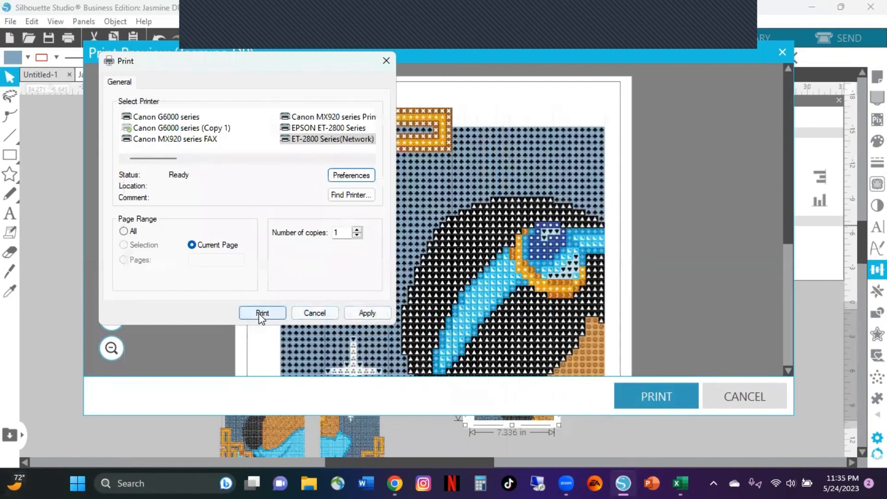
{"action": "left_click", "coordinate": [261, 314]}
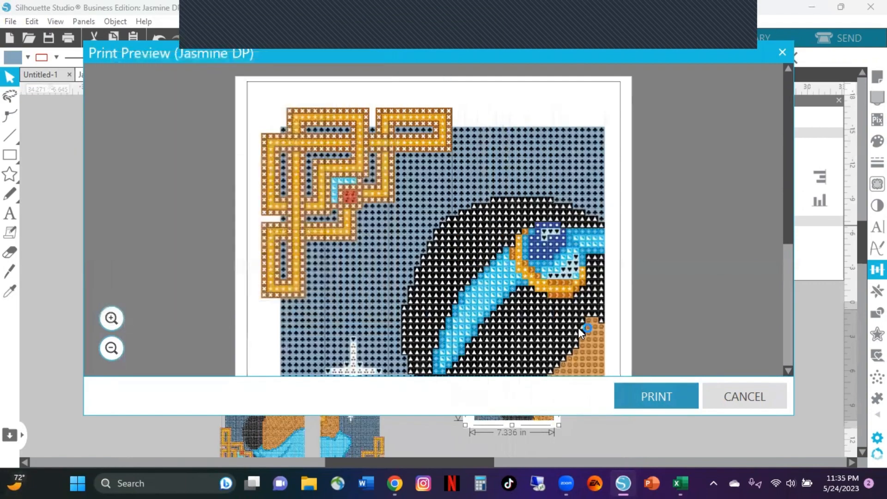